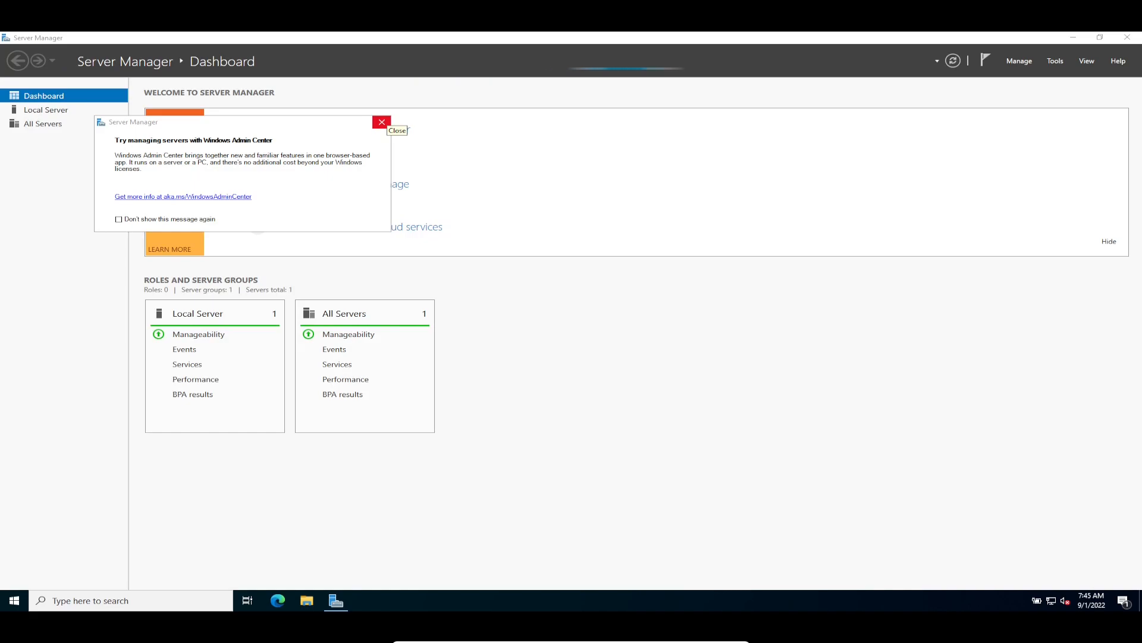
# Dismiss the Windows Admin Center notice and display the Local Server properties
pyautogui.click(382, 122)
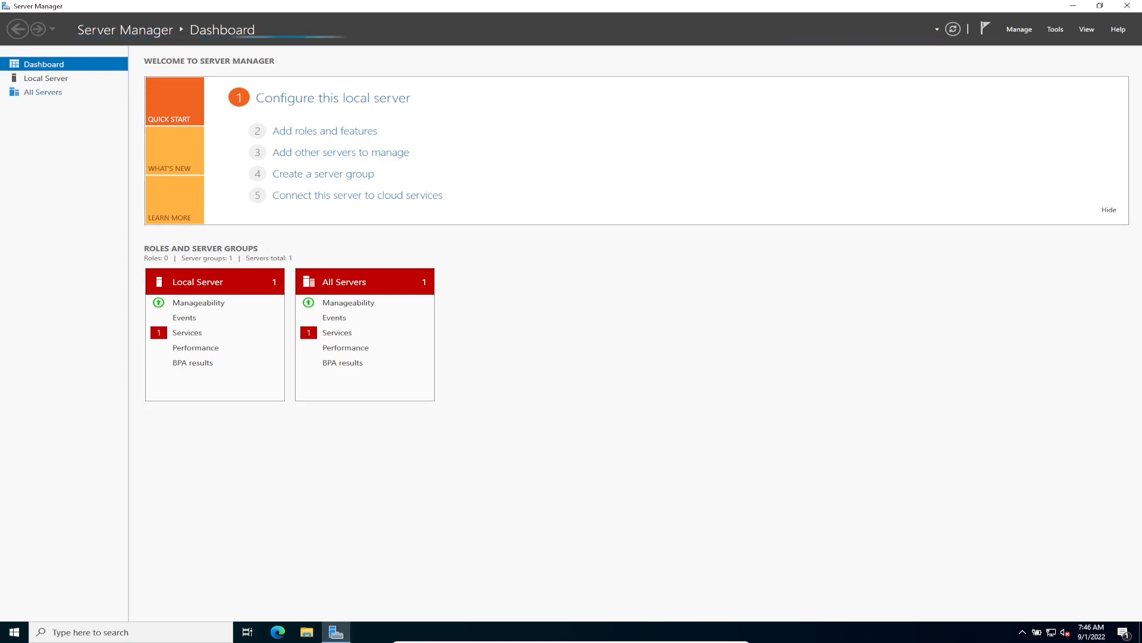
pyautogui.click(45, 78)
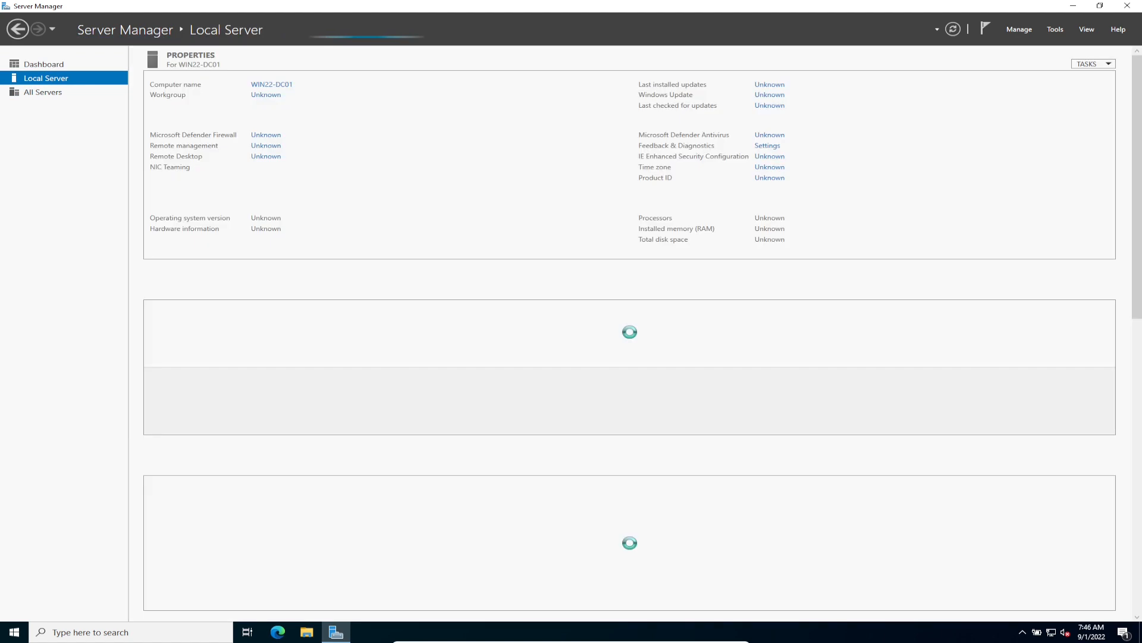
pyautogui.click(44, 64)
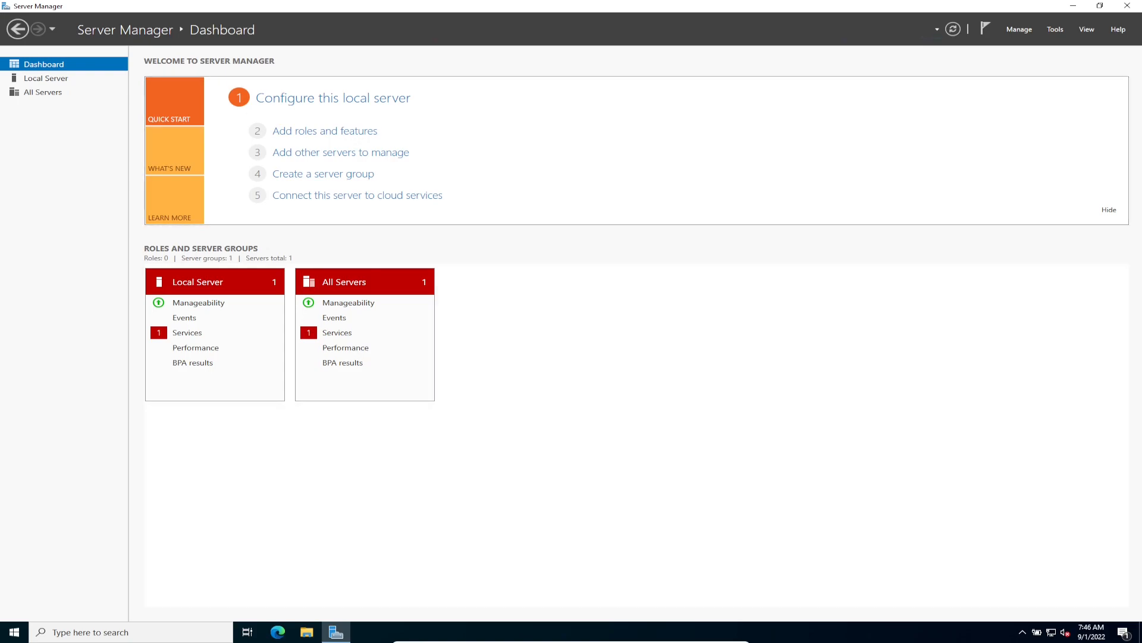
pyautogui.click(46, 78)
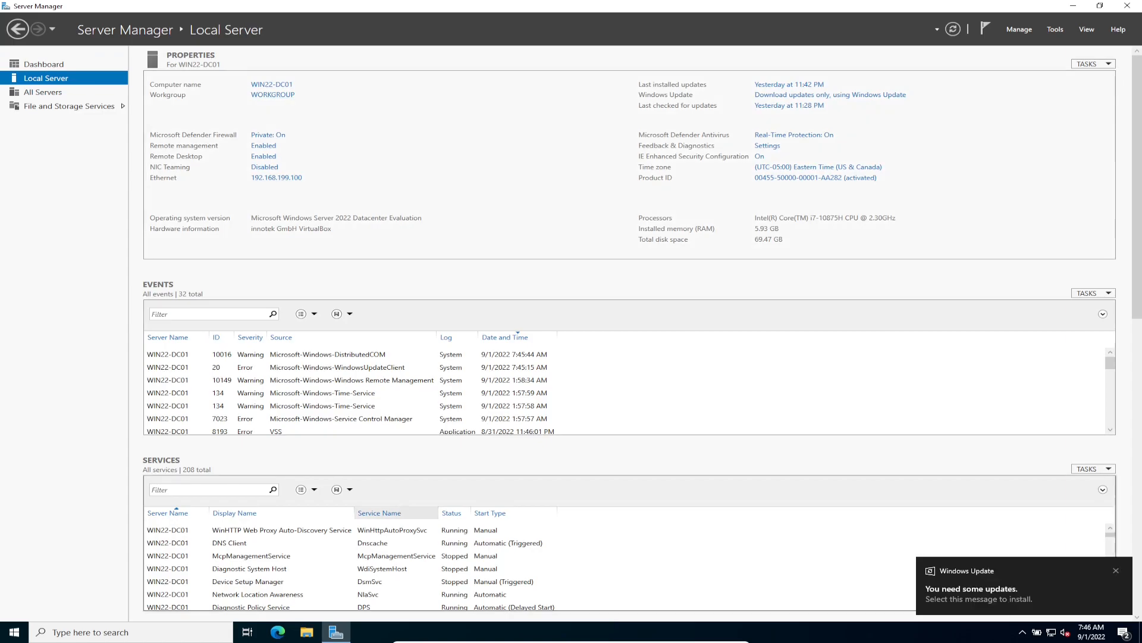
# Open Windows PowerShell with an enlarged console and run whoami to check which account is signed in
pyautogui.press('super')
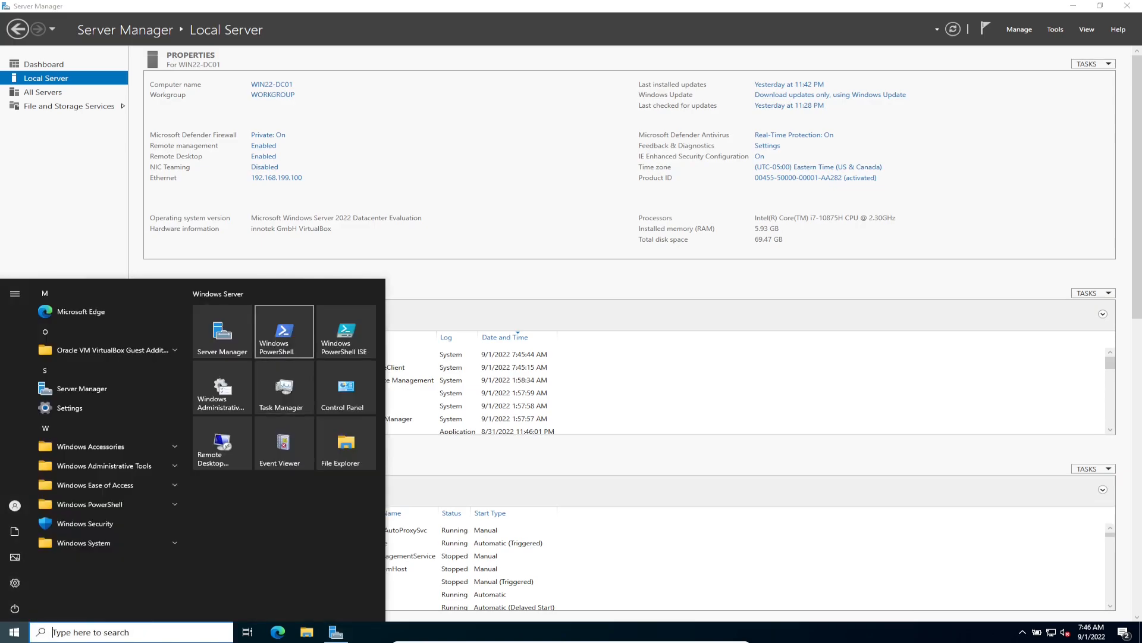
pyautogui.click(284, 331)
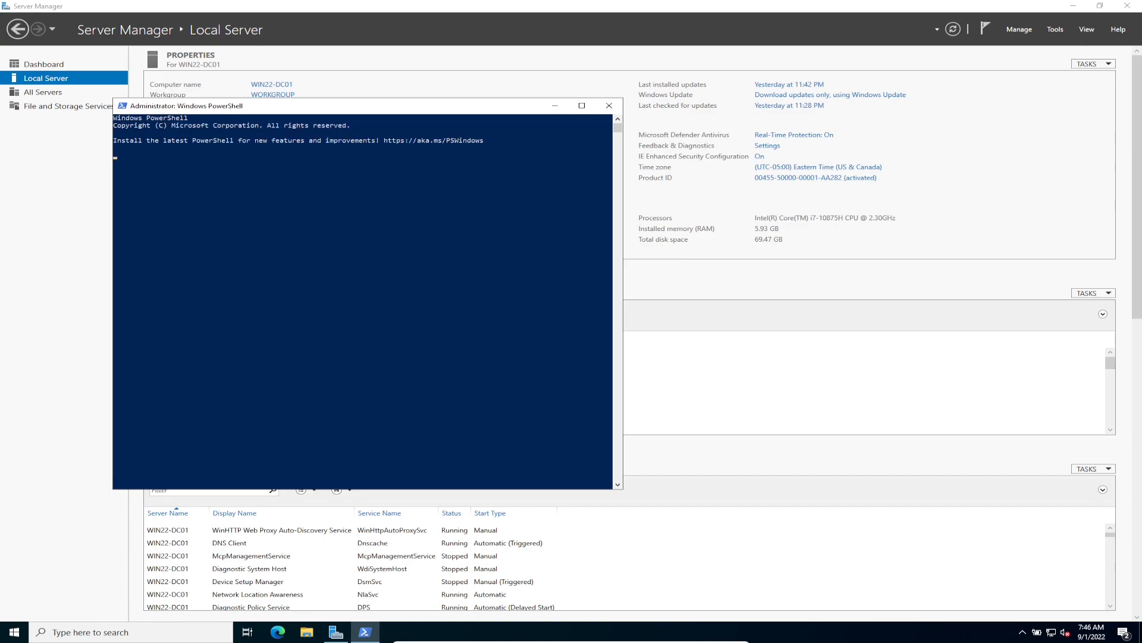
pyautogui.scroll(7, 283, 331)
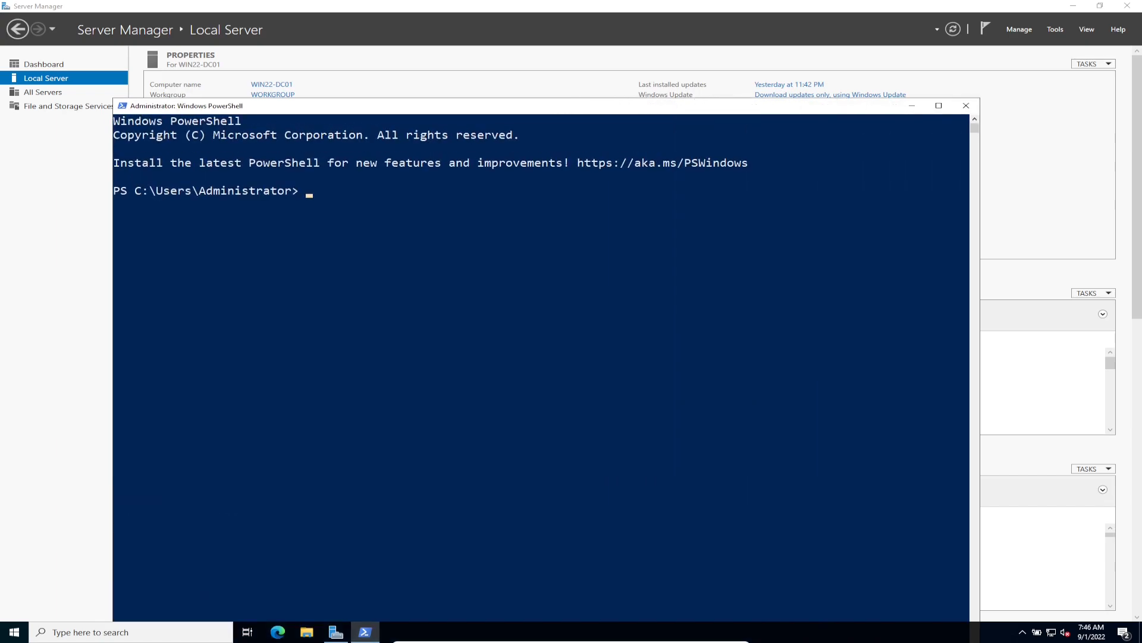
pyautogui.moveTo(579, 107); pyautogui.dragTo(524, 55)
pyautogui.write('wh')
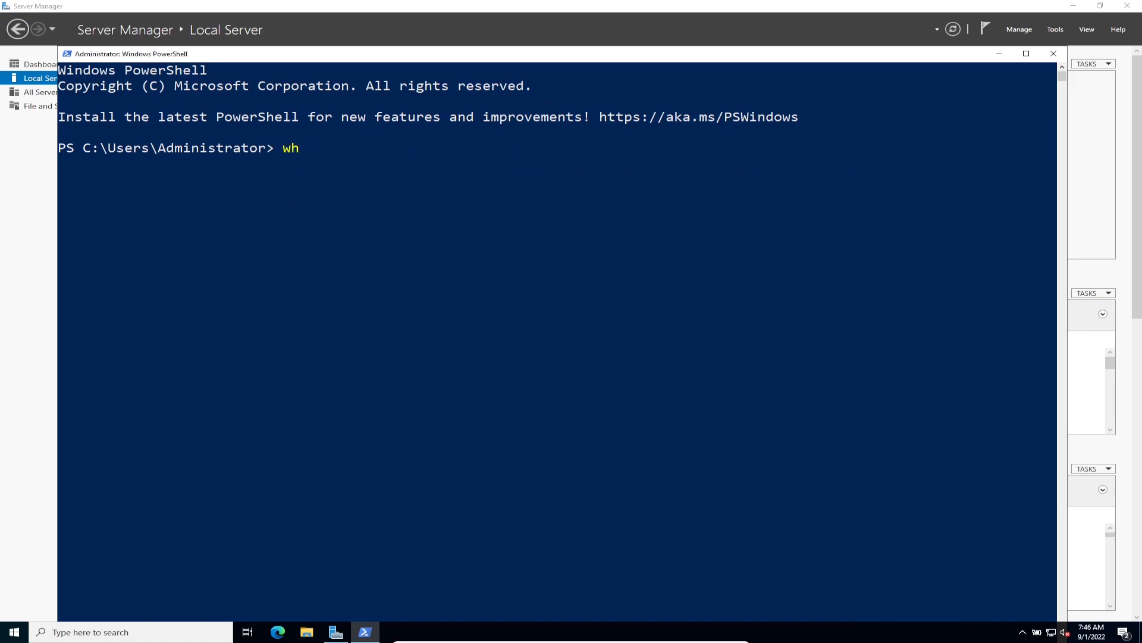
pyautogui.write('oami')
pyautogui.press('Return')
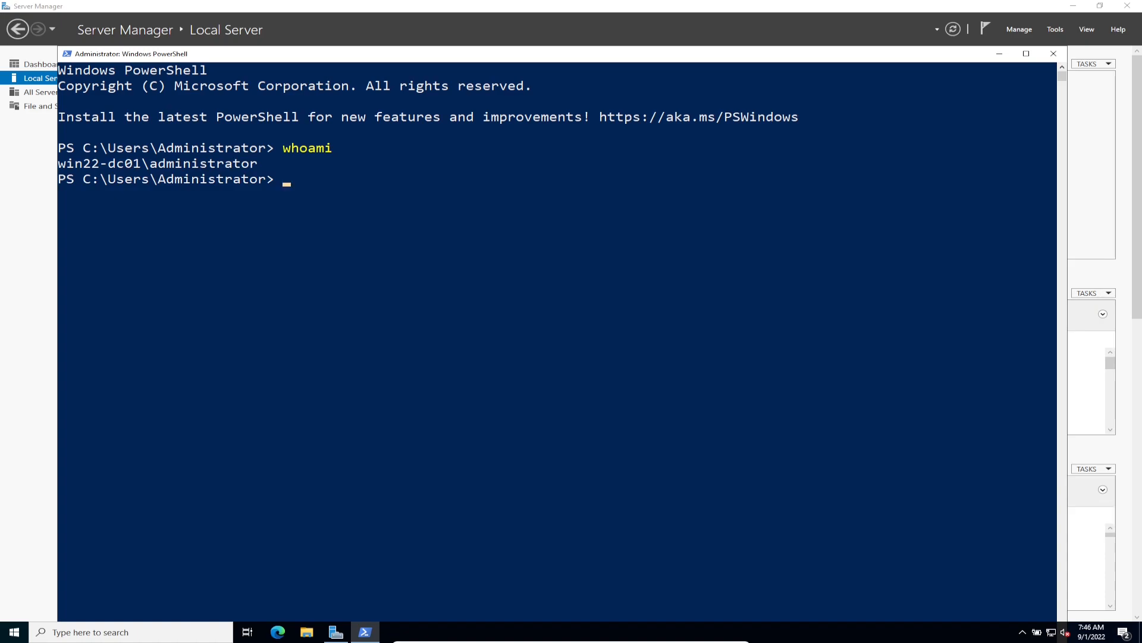
pyautogui.moveTo(266, 163); pyautogui.dragTo(150, 163)
pyautogui.click(311, 256)
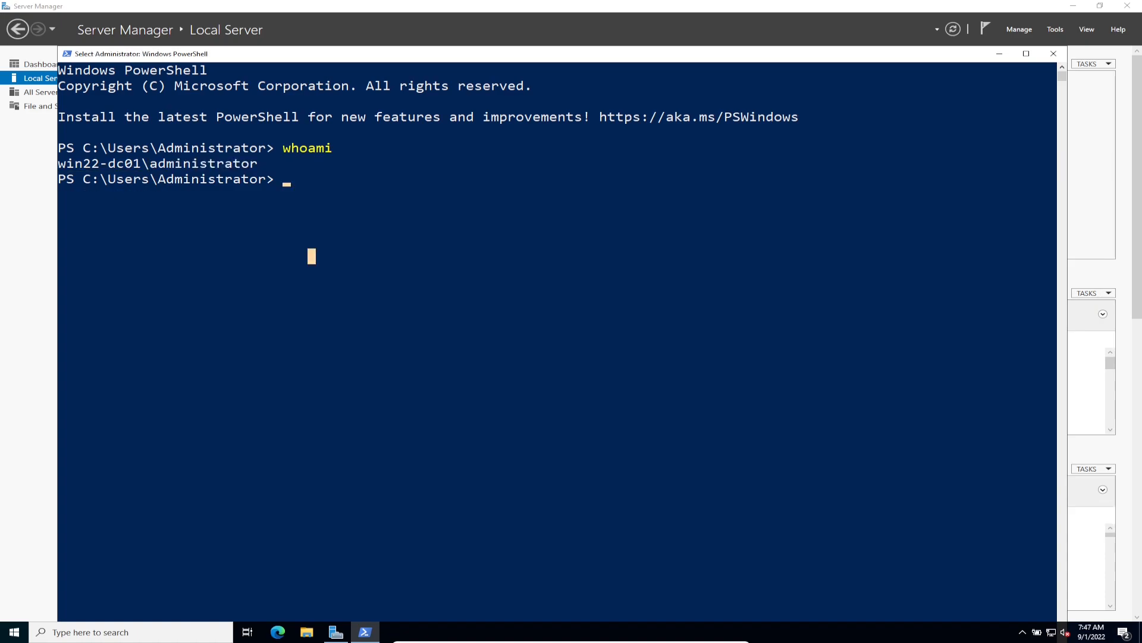
# Run whoami /all and review the account's group memberships and privileges in the output
pyautogui.press('Up')
pyautogui.write('/all')
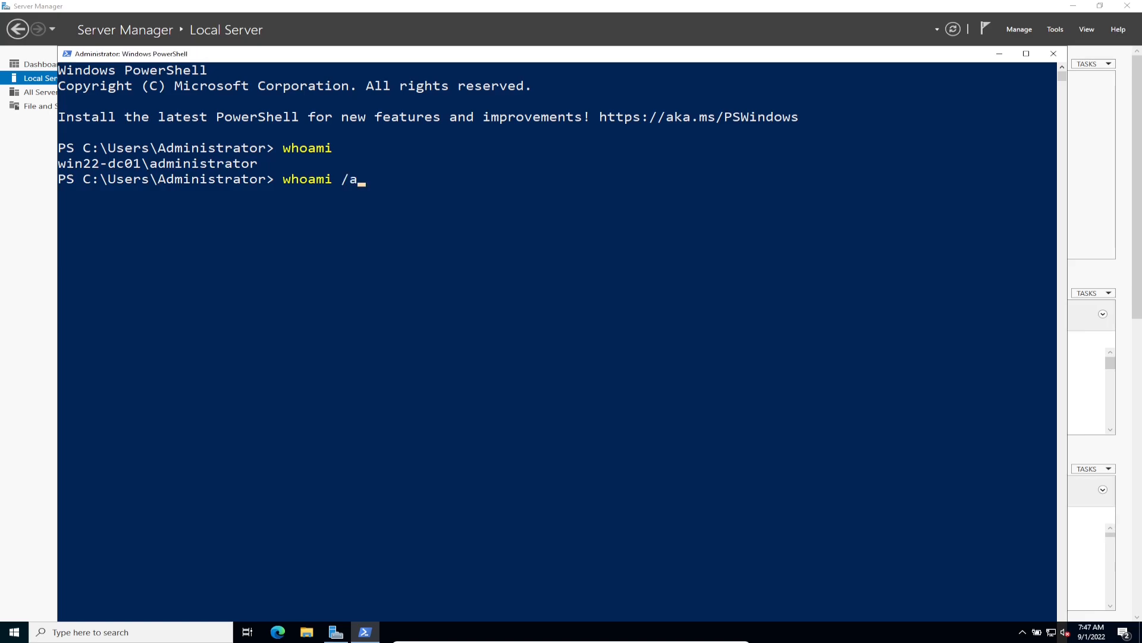
pyautogui.press('Return')
pyautogui.scroll(6, 557, 335)
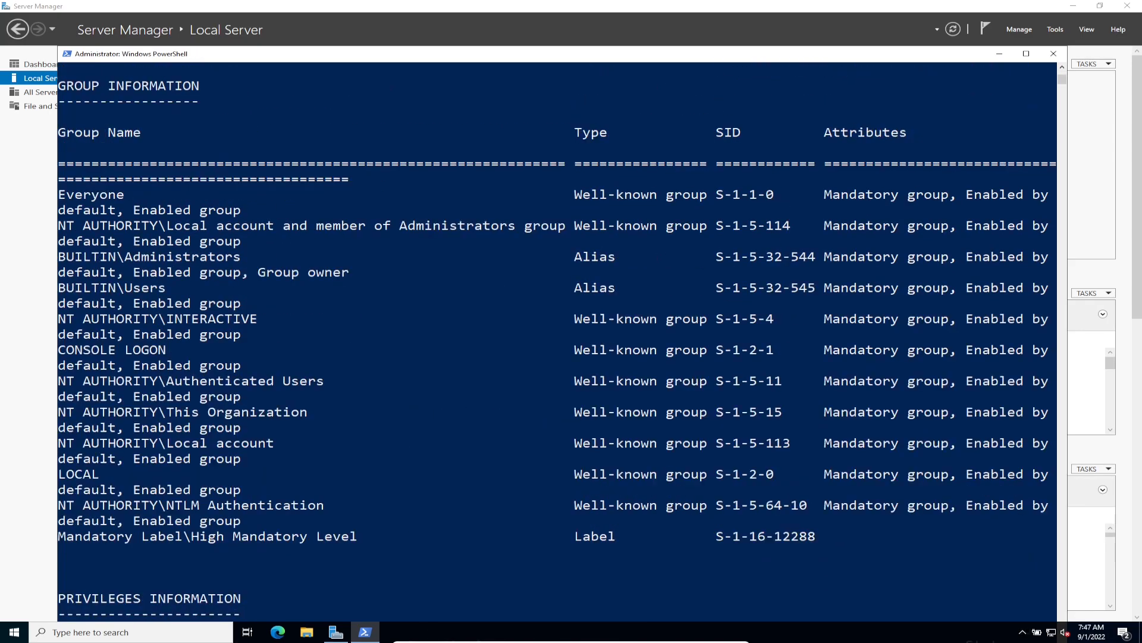
pyautogui.scroll(4, 557, 336)
pyautogui.scroll(-15, 557, 336)
pyautogui.scroll(-4, 557, 335)
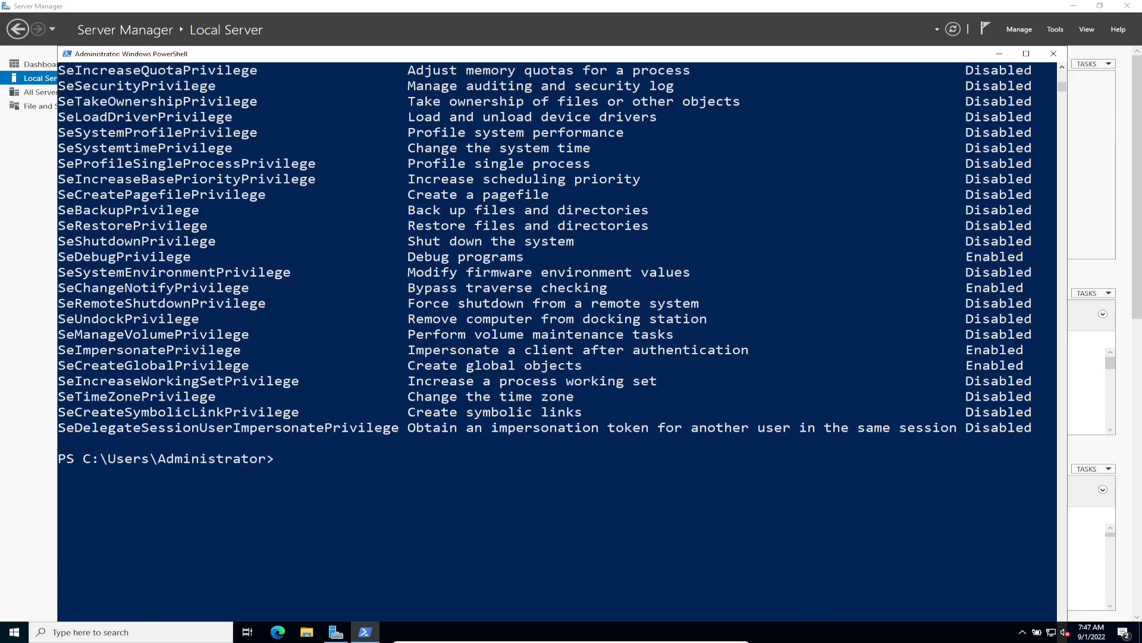
pyautogui.scroll(3, 556, 335)
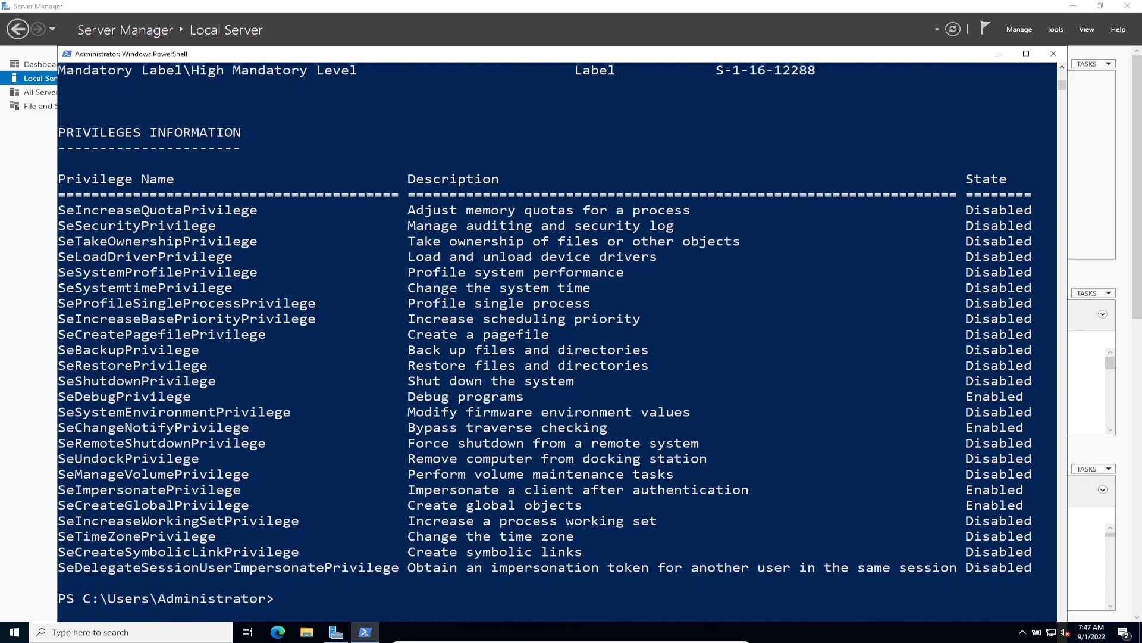
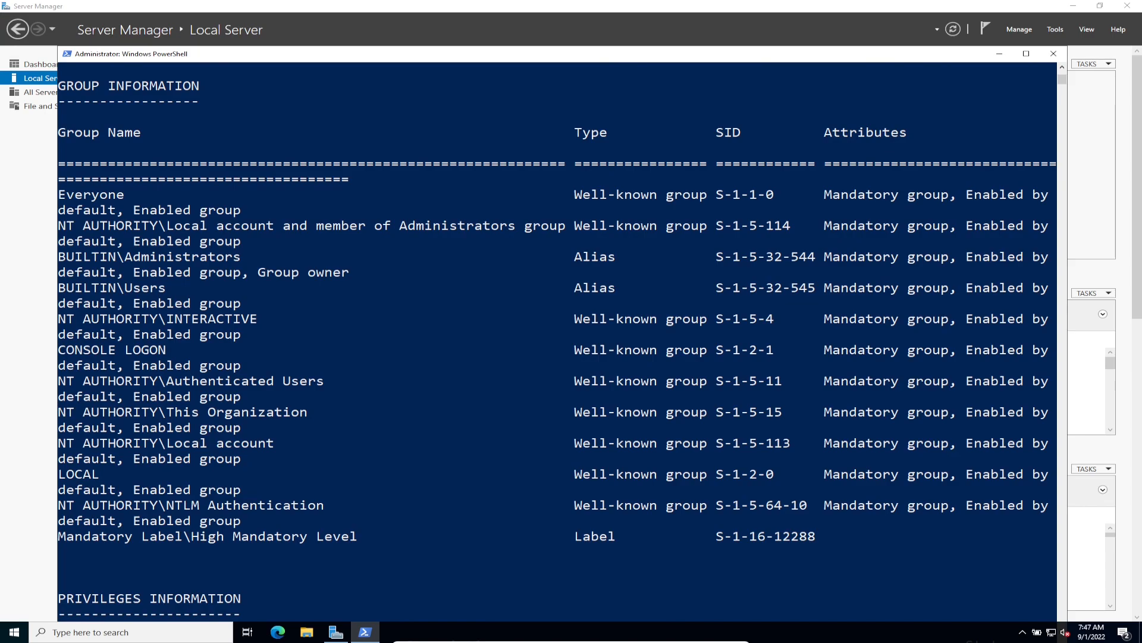
pyautogui.scroll(-13, 557, 336)
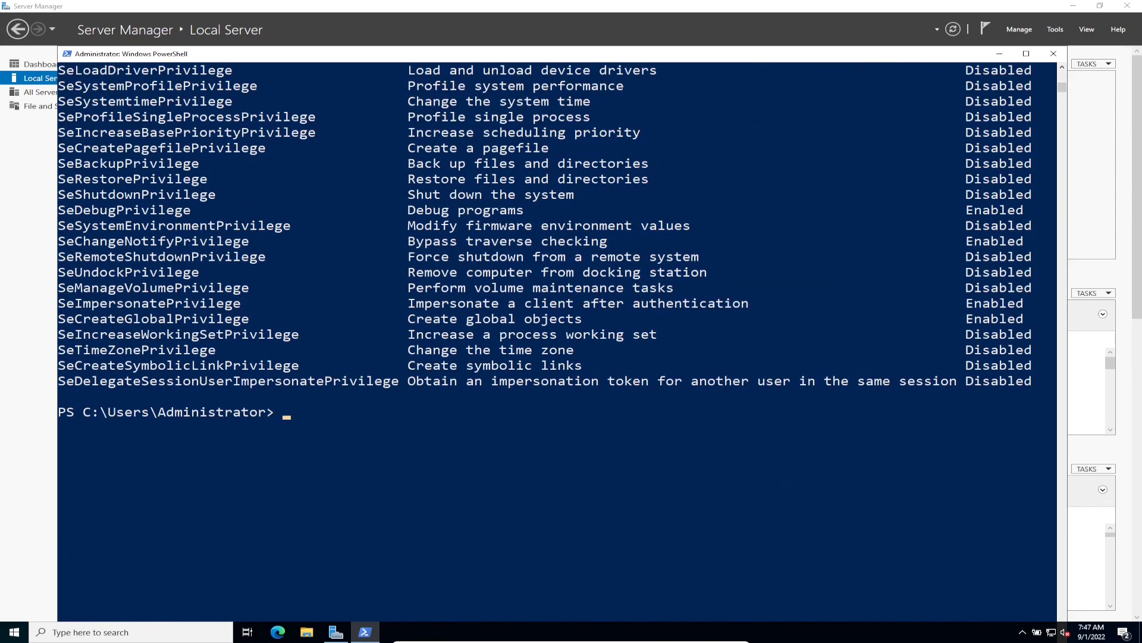
# Clear the console with cls and close the PowerShell window
pyautogui.write('cls')
pyautogui.press('Return')
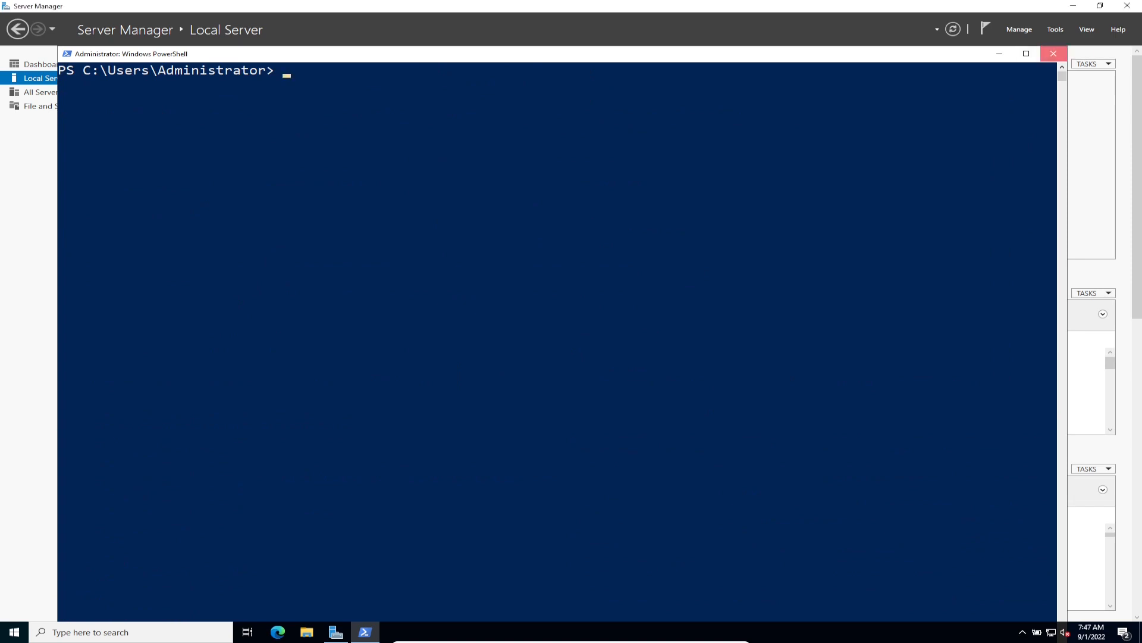
pyautogui.click(1053, 54)
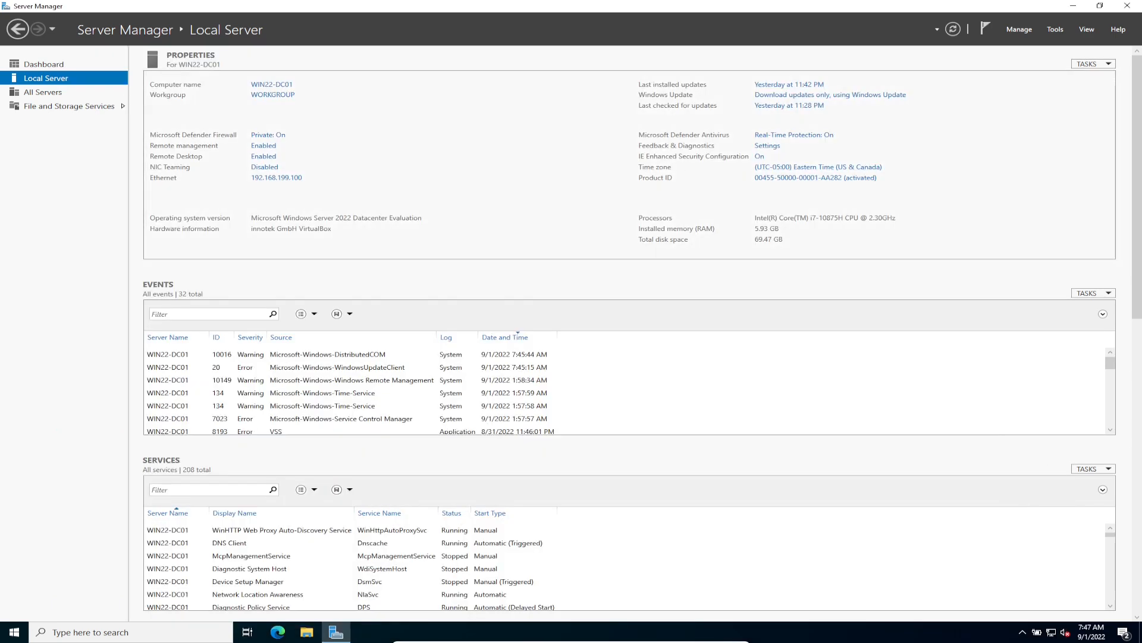
# Start the Add Roles and Features Wizard with a role-based or feature-based installation on server WIN22-DC01, proceeding to the server roles
pyautogui.click(1019, 29)
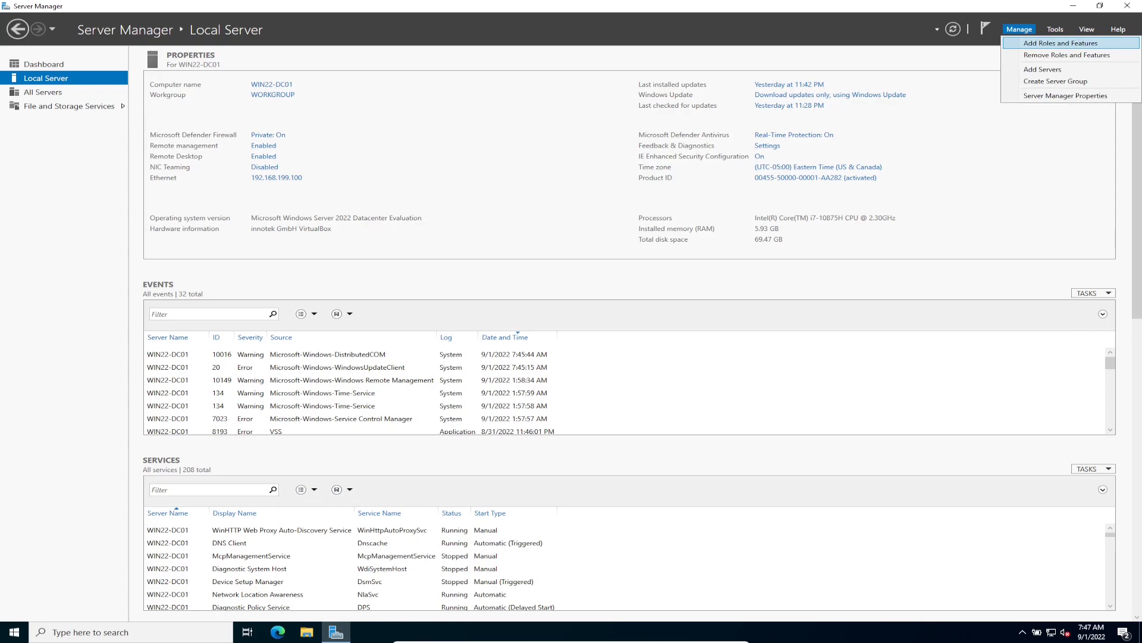
pyautogui.click(1061, 43)
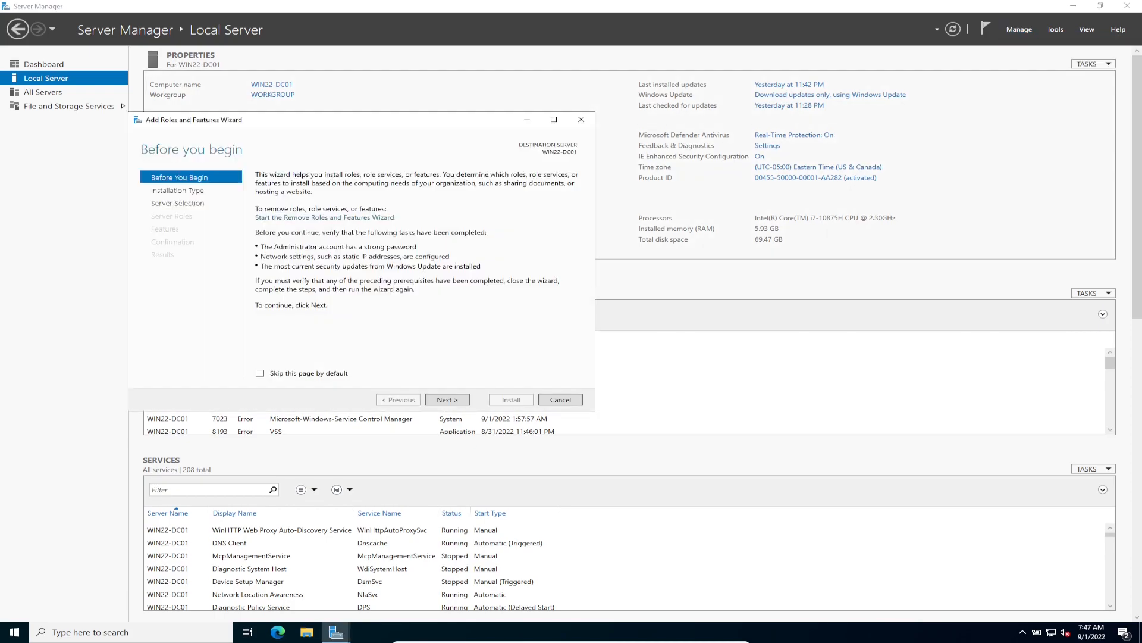
pyautogui.moveTo(359, 120); pyautogui.dragTo(451, 91)
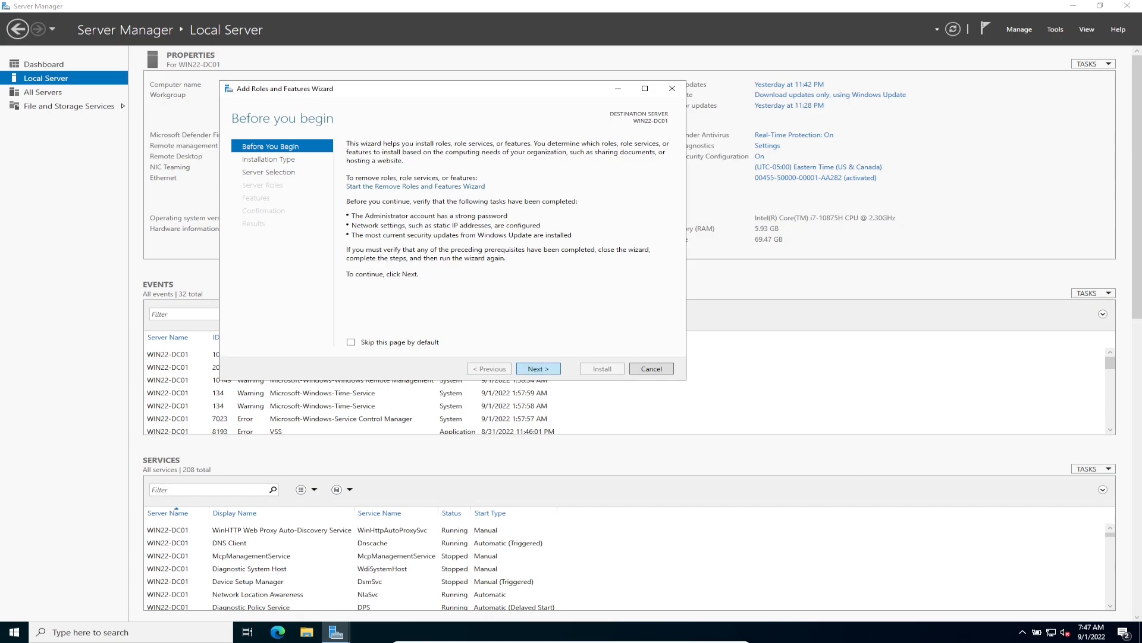
pyautogui.press('Return')
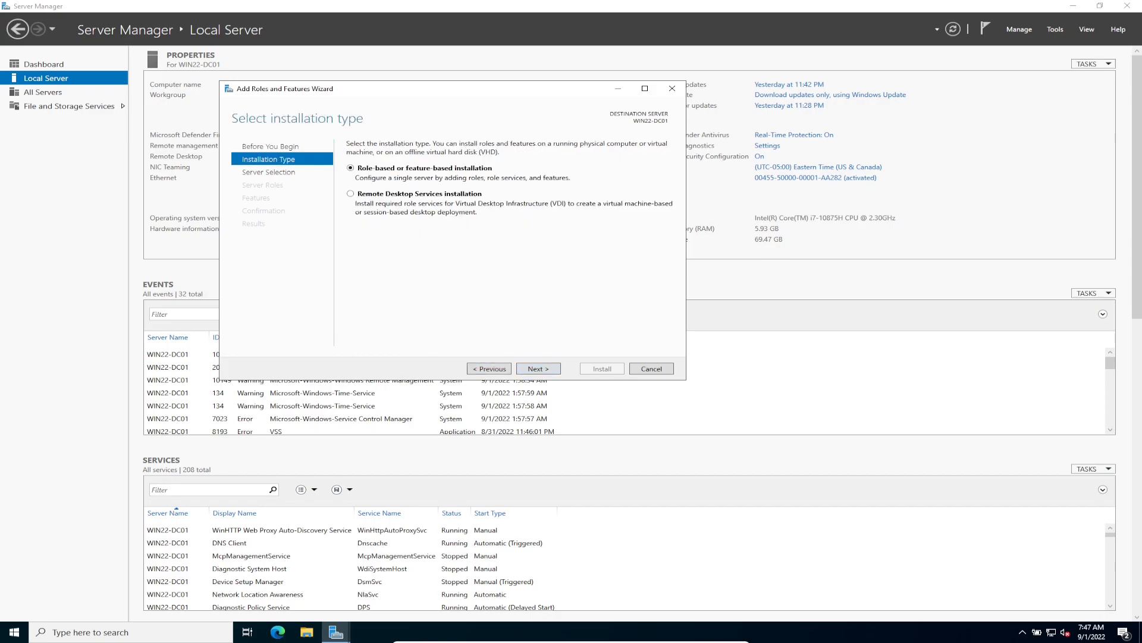
pyautogui.press('Return')
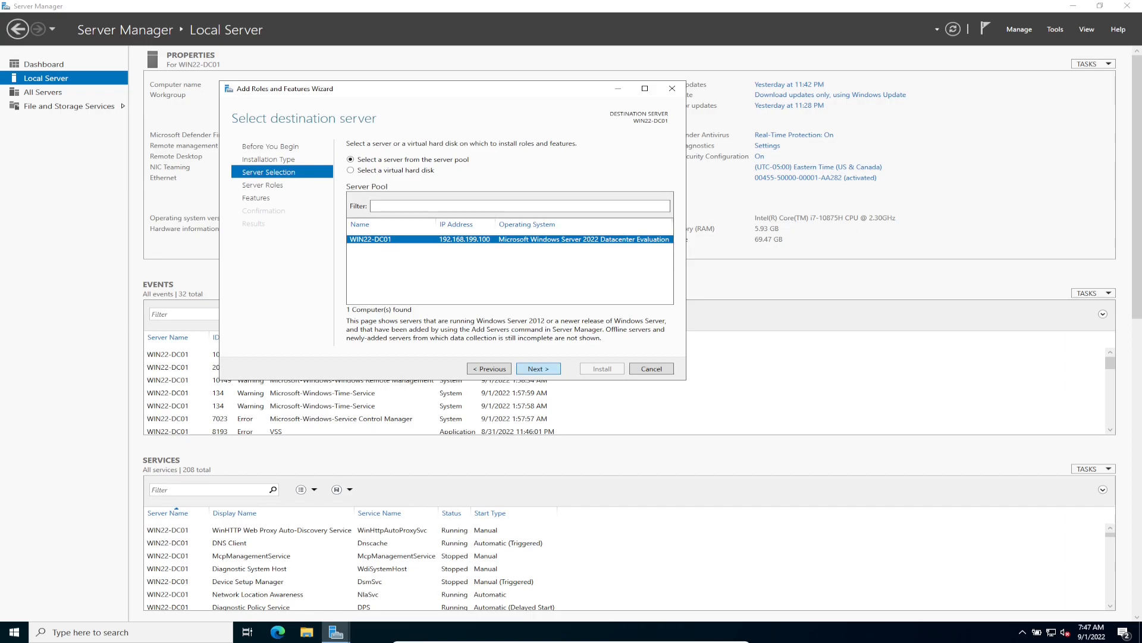
pyautogui.press('Return')
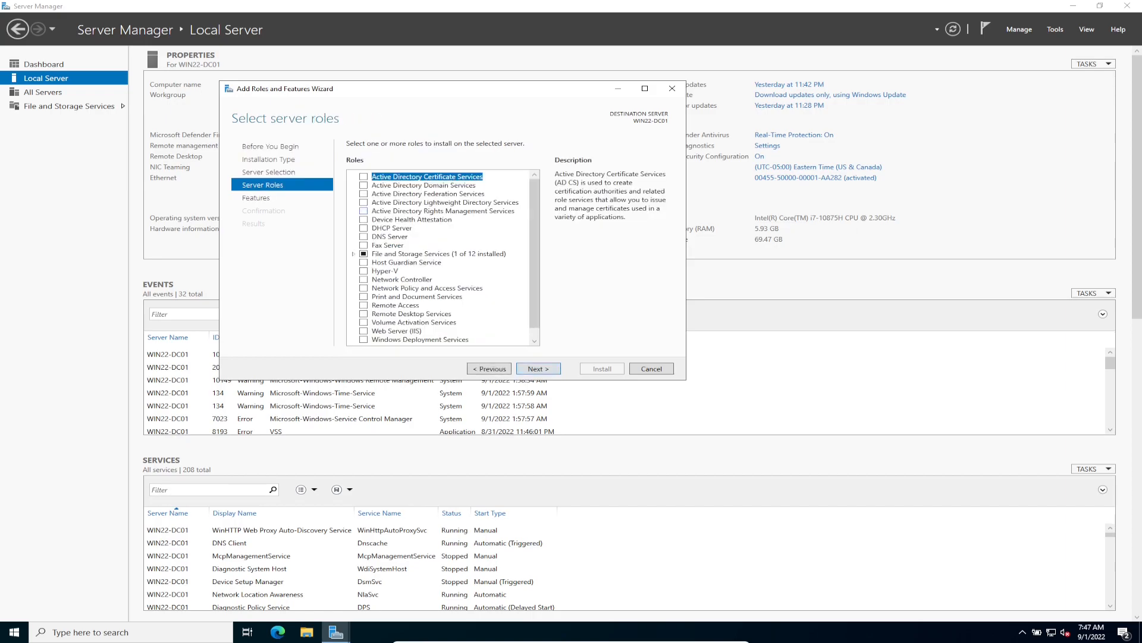
# Select the Active Directory Domain Services and DNS Server roles, including their required features and management tools
pyautogui.press('Down')
pyautogui.press('space')
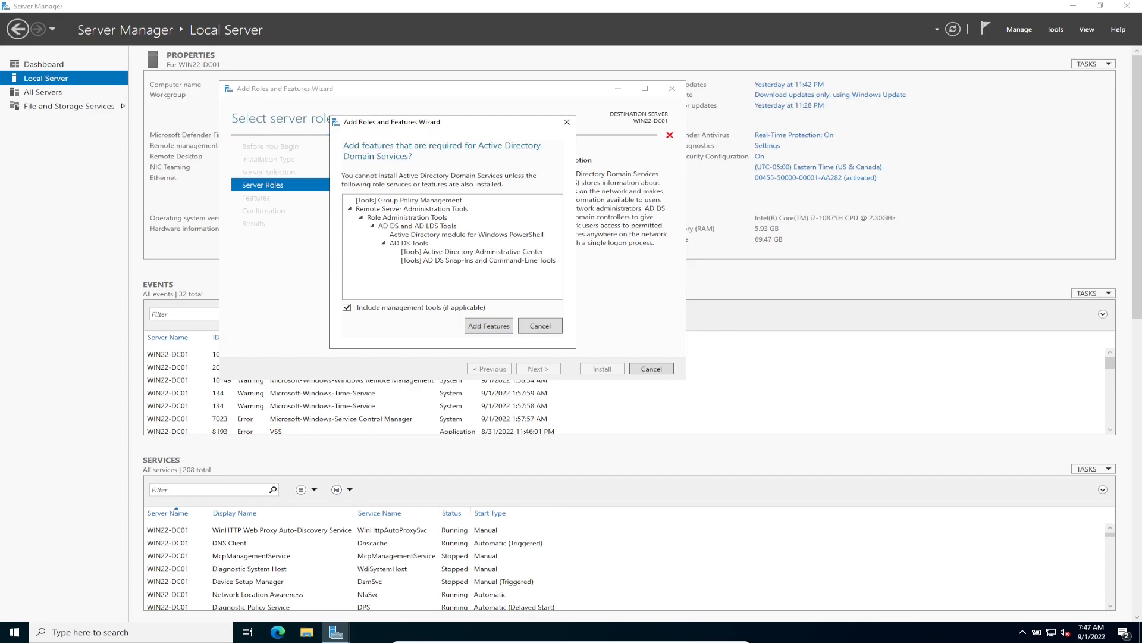
pyautogui.press('Return')
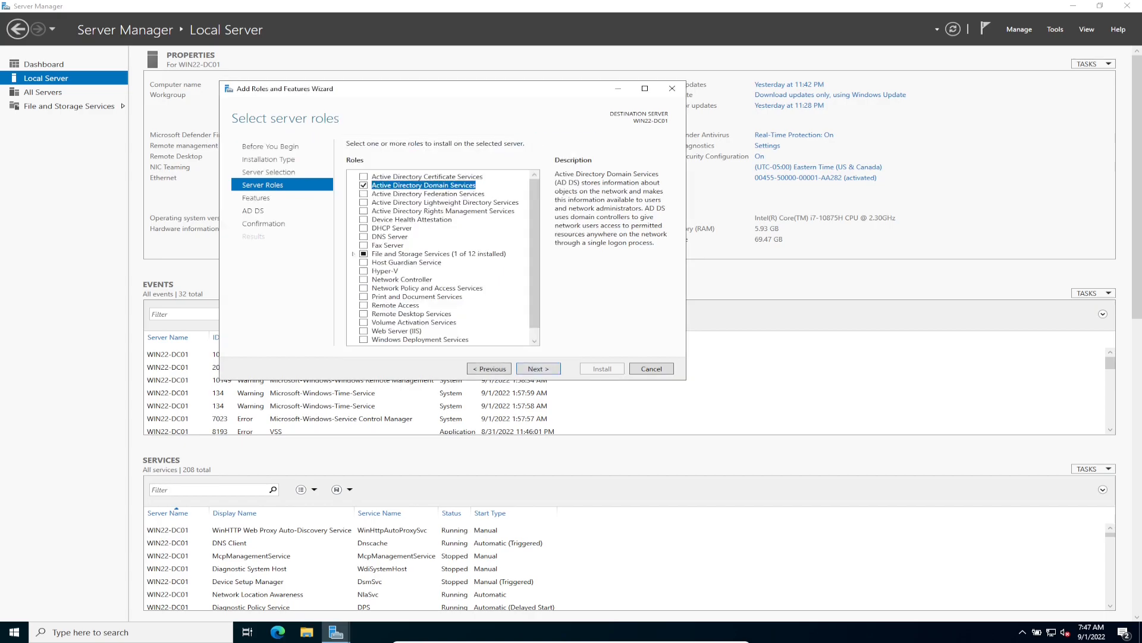
pyautogui.click(364, 237)
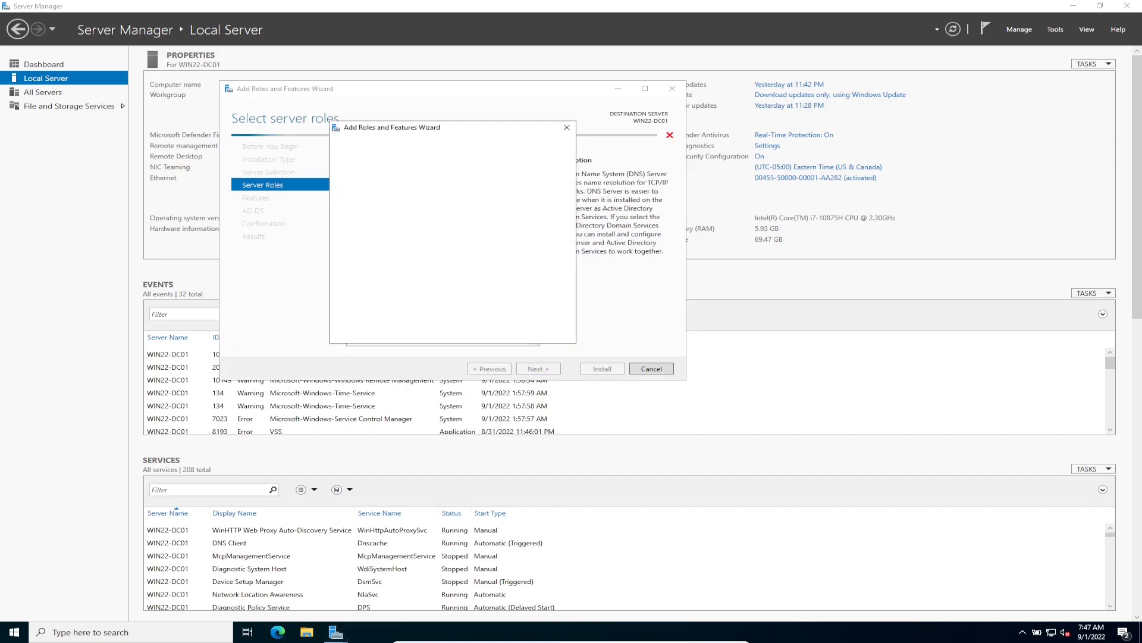
pyautogui.click(489, 320)
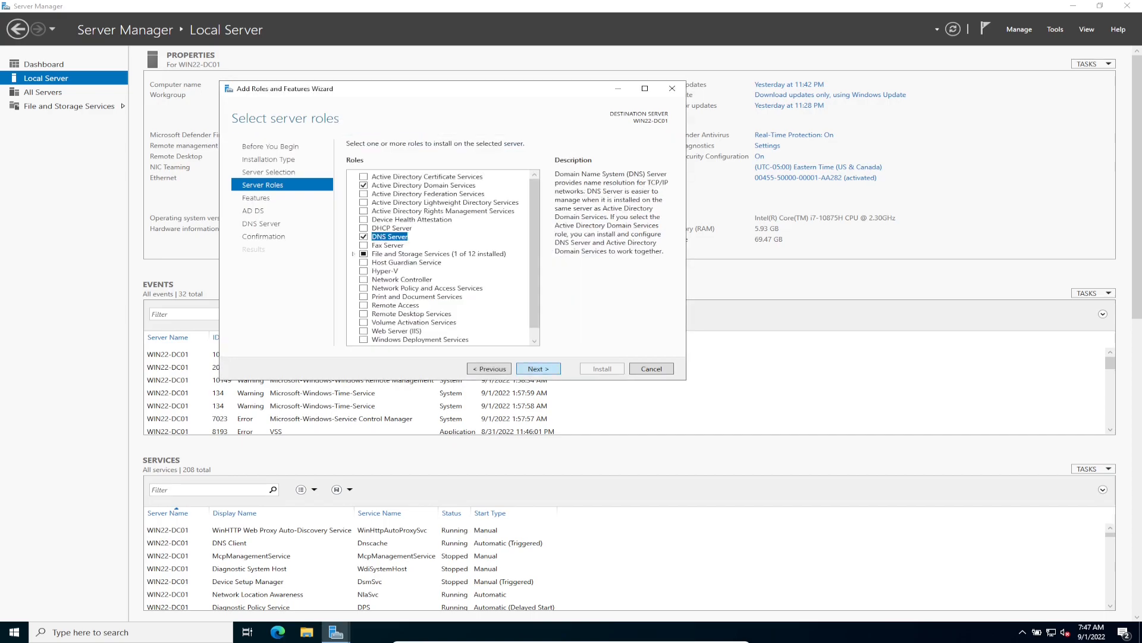
# Accept the preselected features and role information, and start installing the selected roles without enabling automatic restart
pyautogui.press('Return')
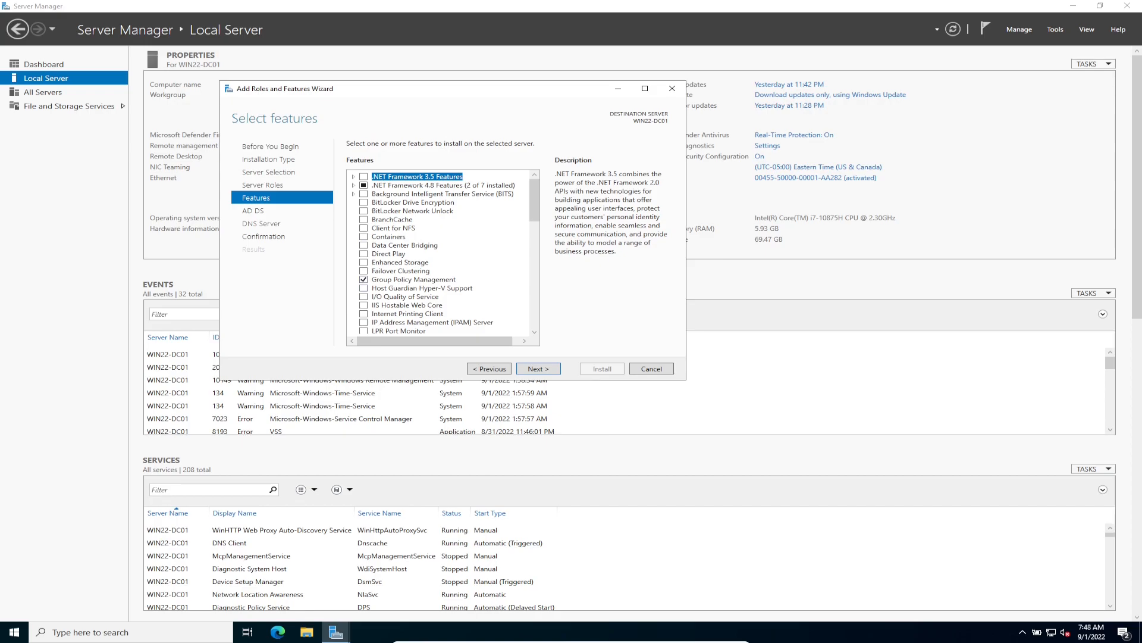
pyautogui.press('Return')
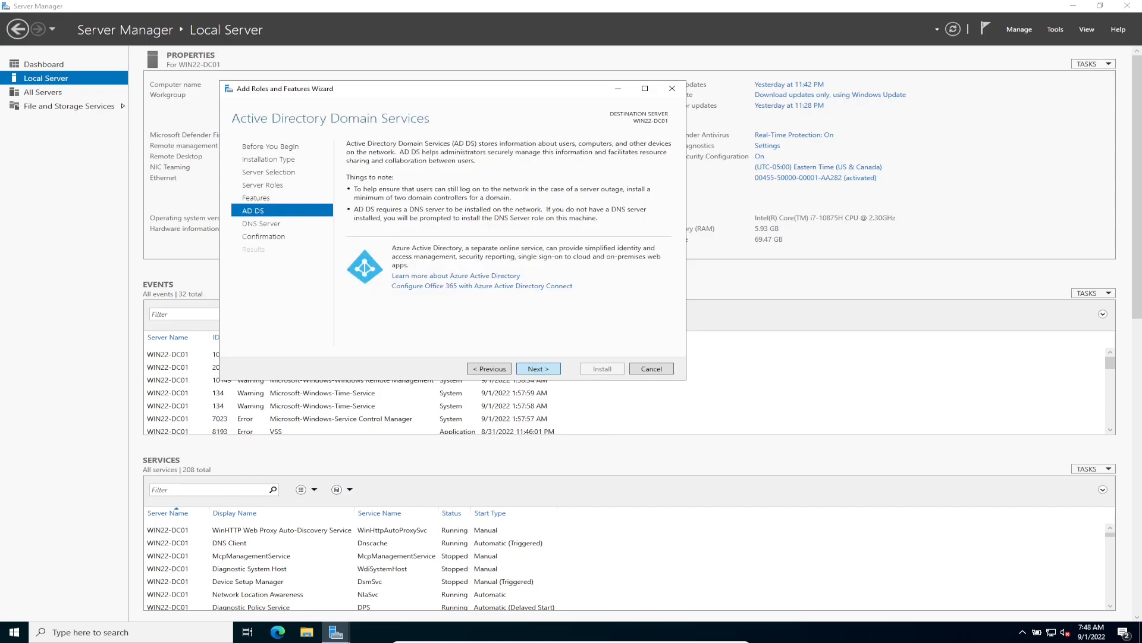
pyautogui.press('Return')
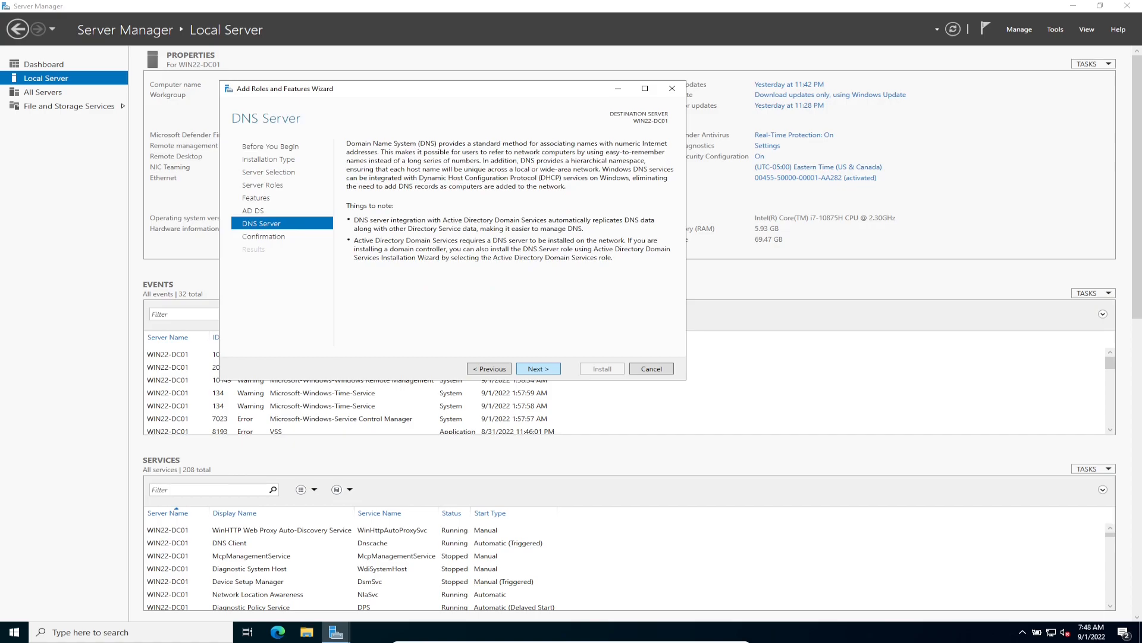
pyautogui.press('Return')
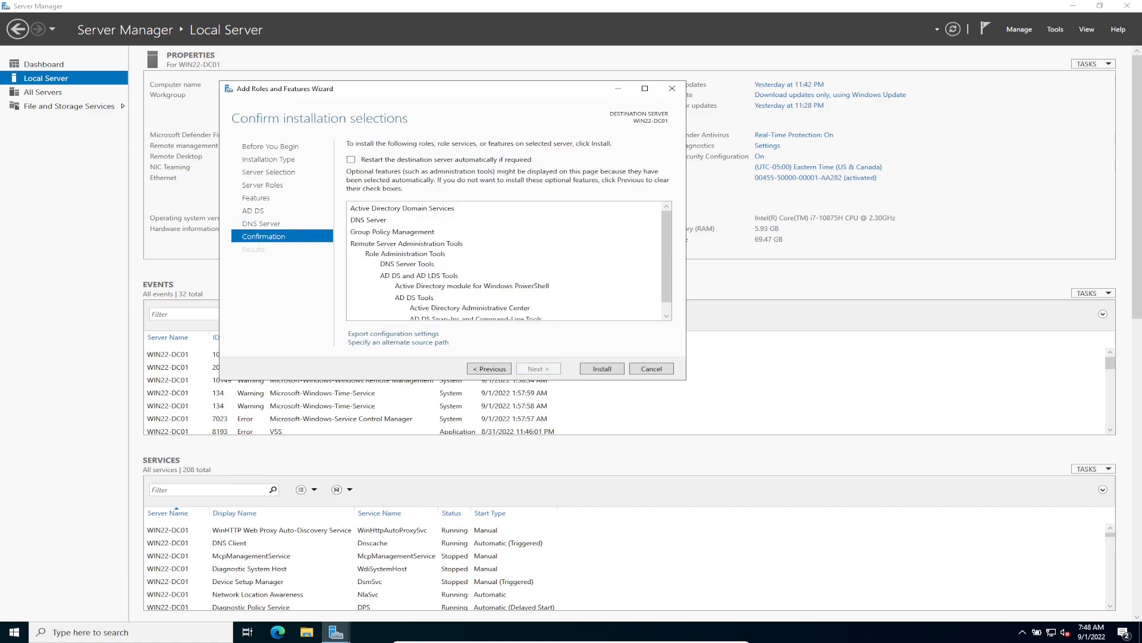
pyautogui.press('Return')
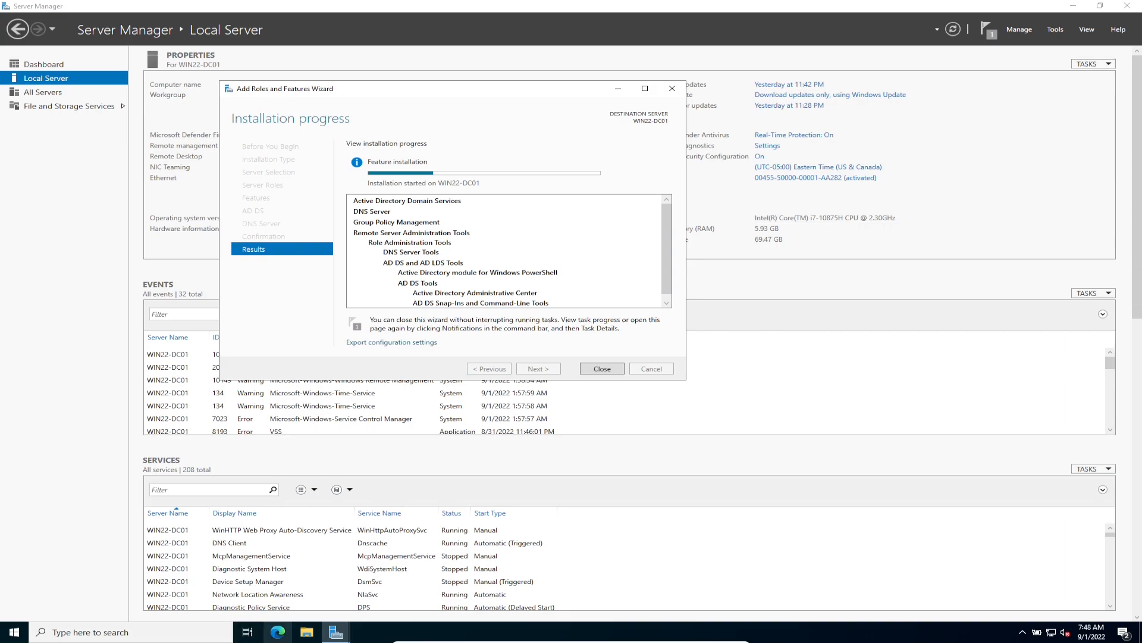
# Open Windows PowerShell, pin it to the taskbar, and close its window
pyautogui.click(14, 632)
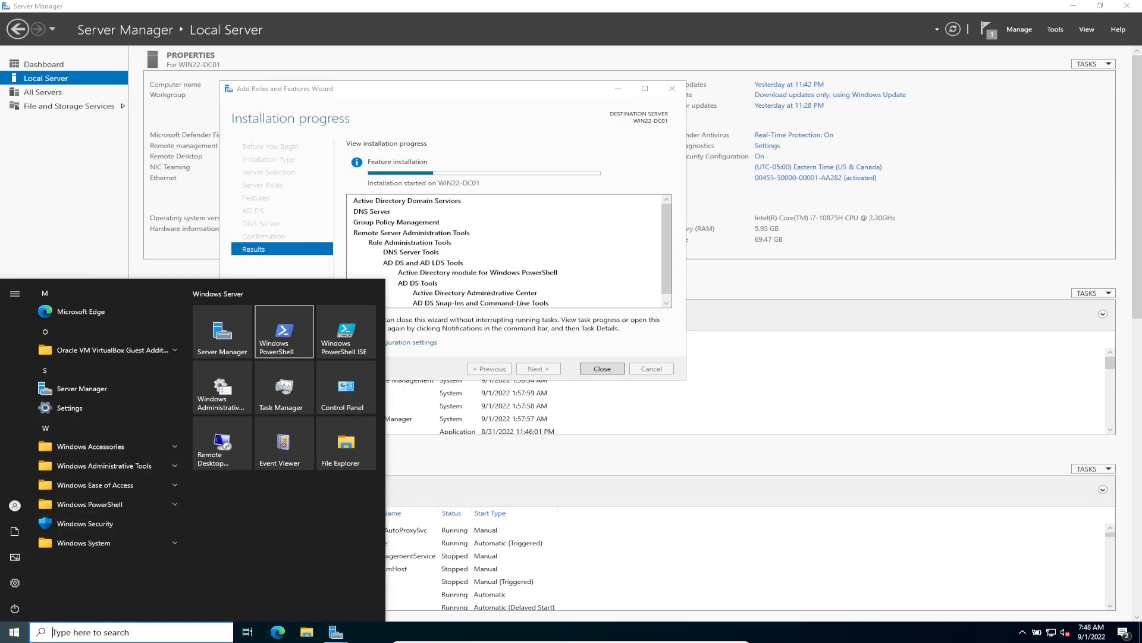
pyautogui.click(284, 331)
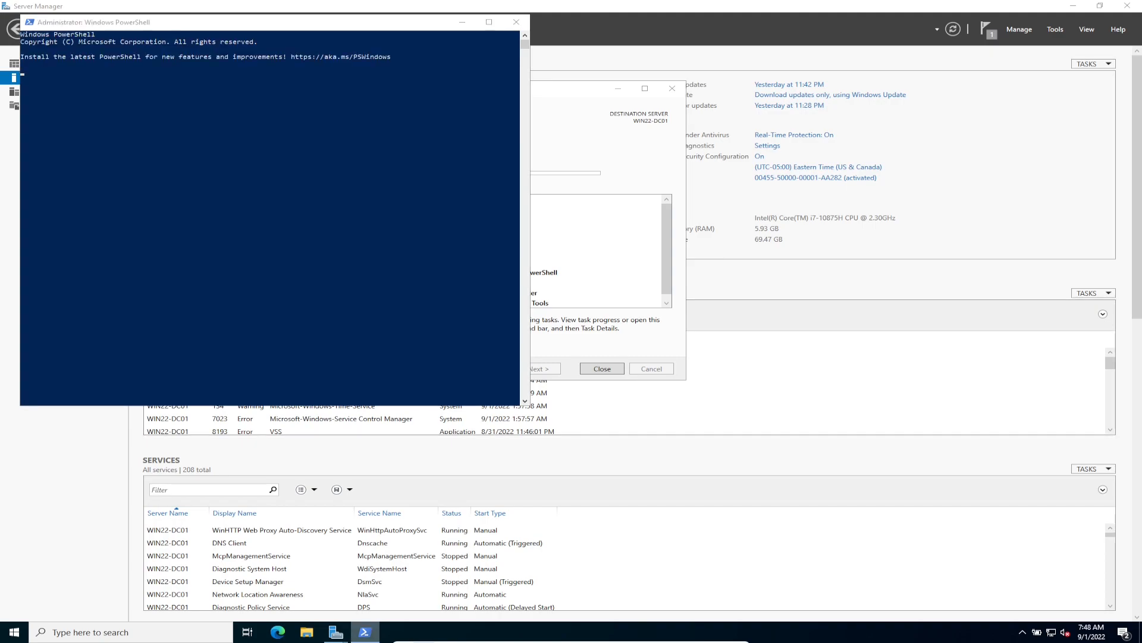
pyautogui.rightClick(365, 631)
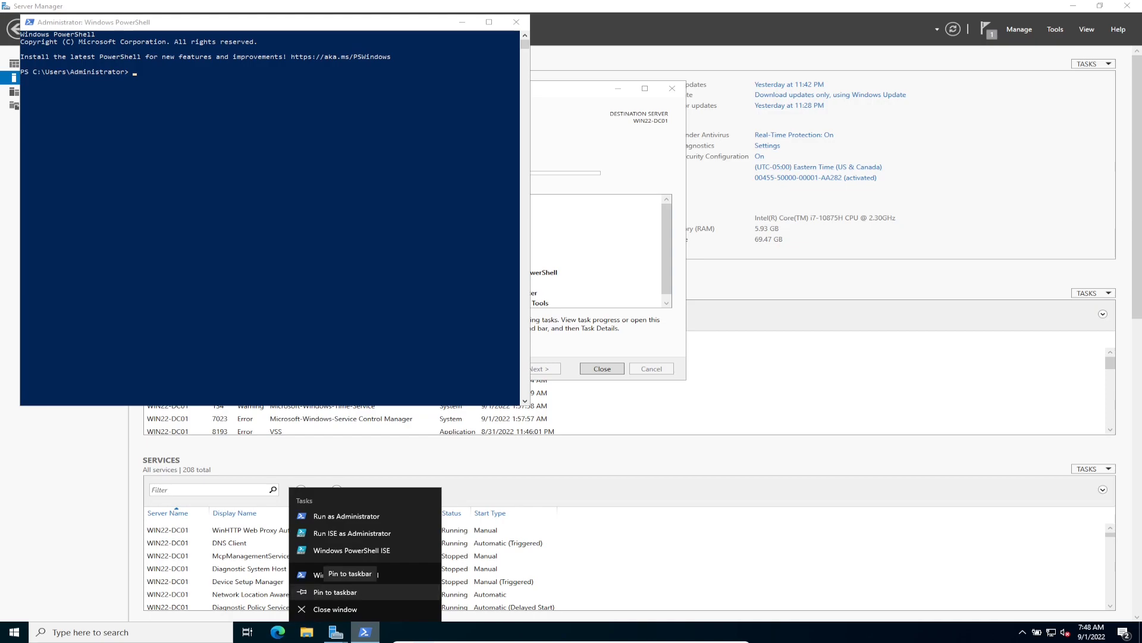
pyautogui.click(336, 592)
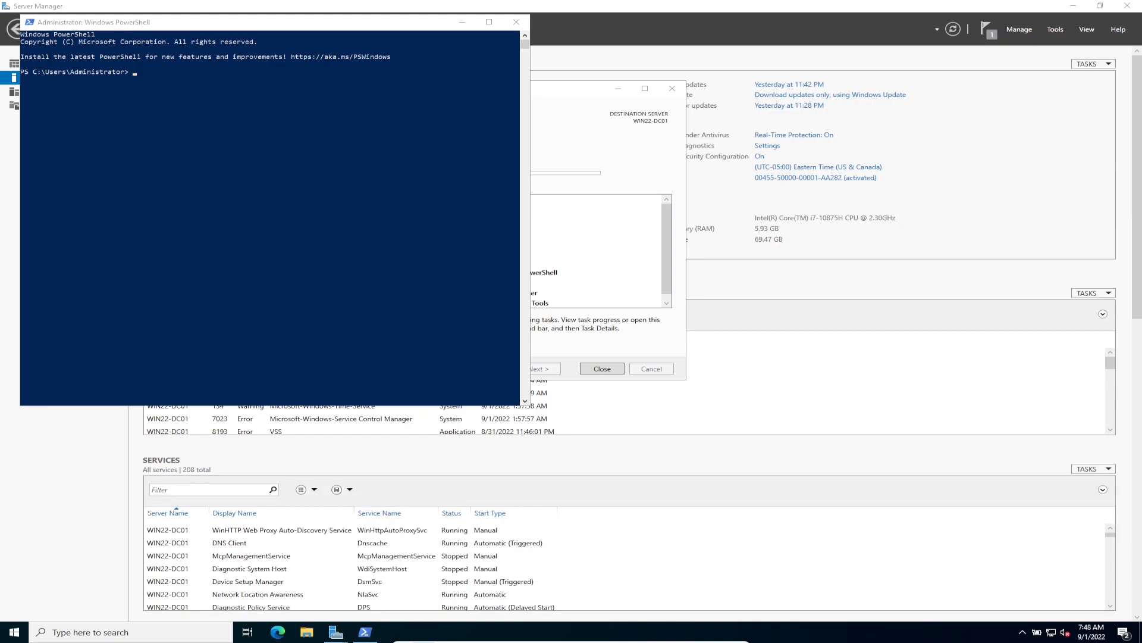
pyautogui.click(516, 22)
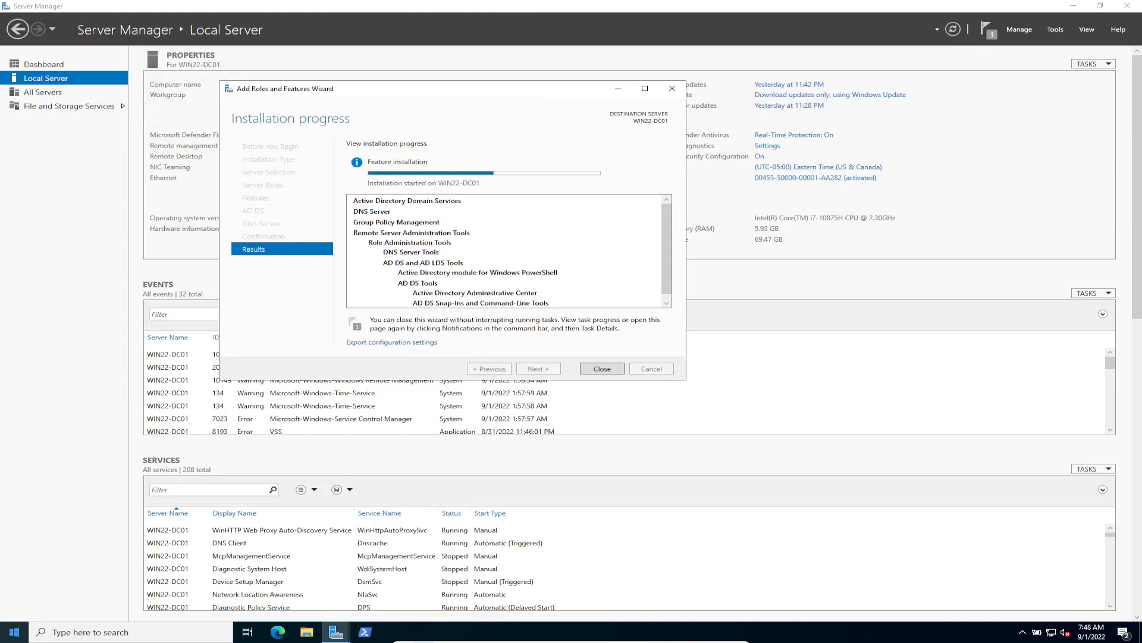
# Find and open Command Prompt, pin it to the taskbar, and close its window
pyautogui.click(14, 632)
pyautogui.write('cmd')
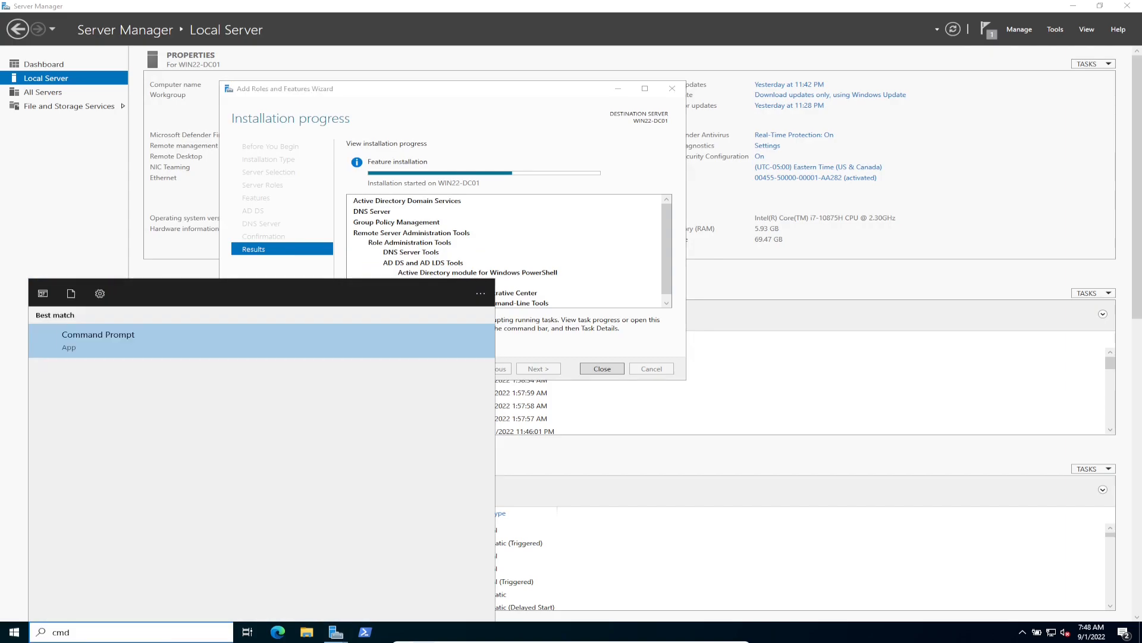
pyautogui.click(42, 320)
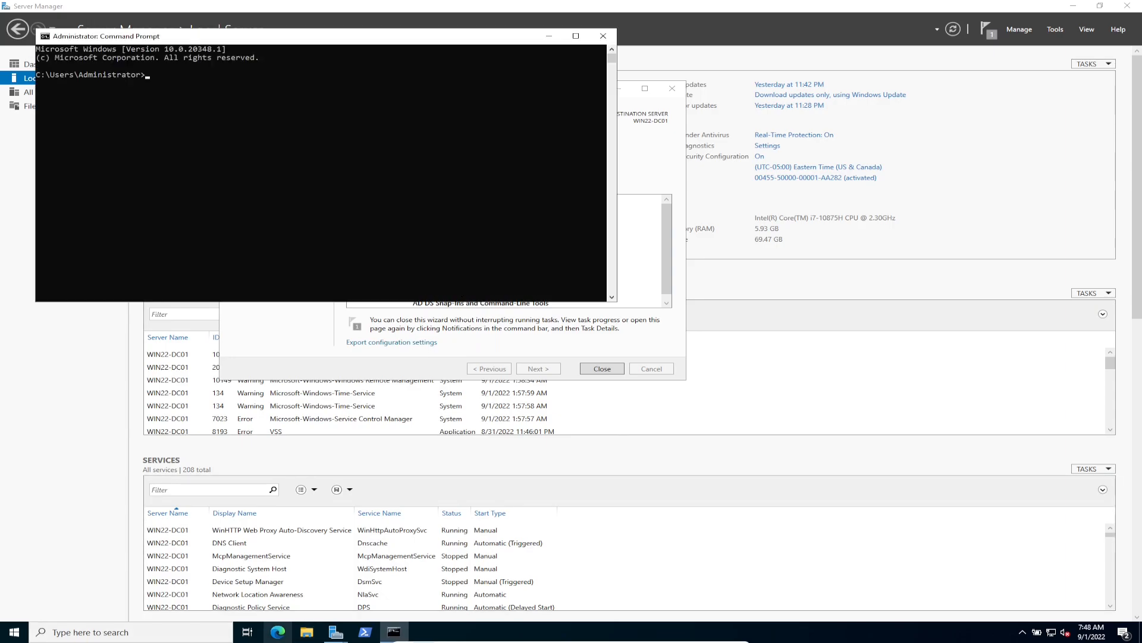
pyautogui.rightClick(394, 632)
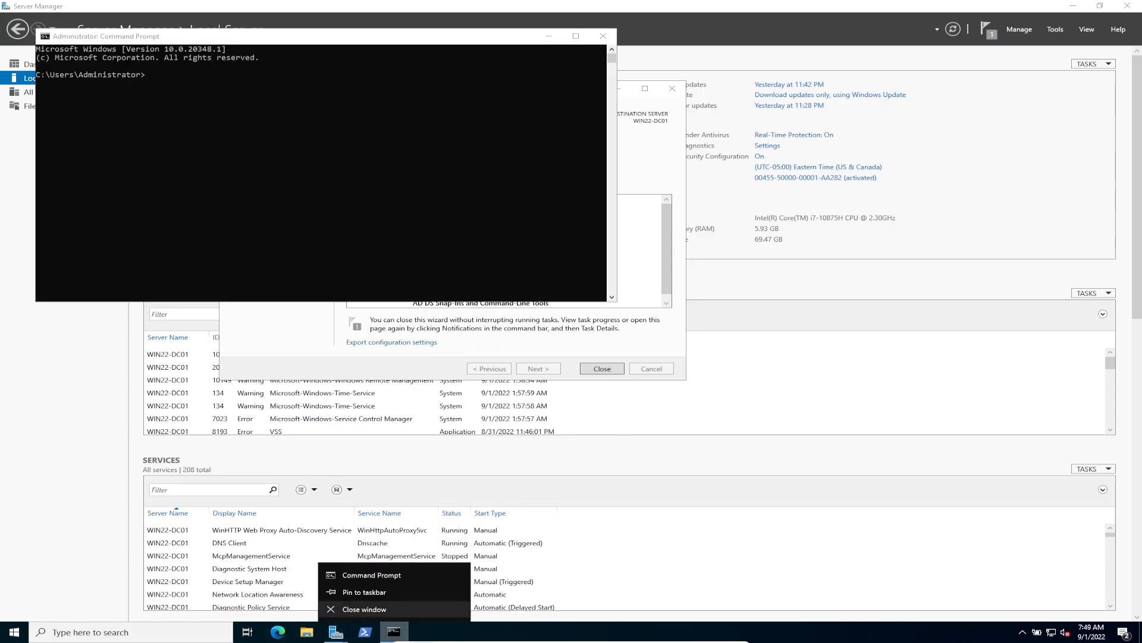
pyautogui.click(364, 592)
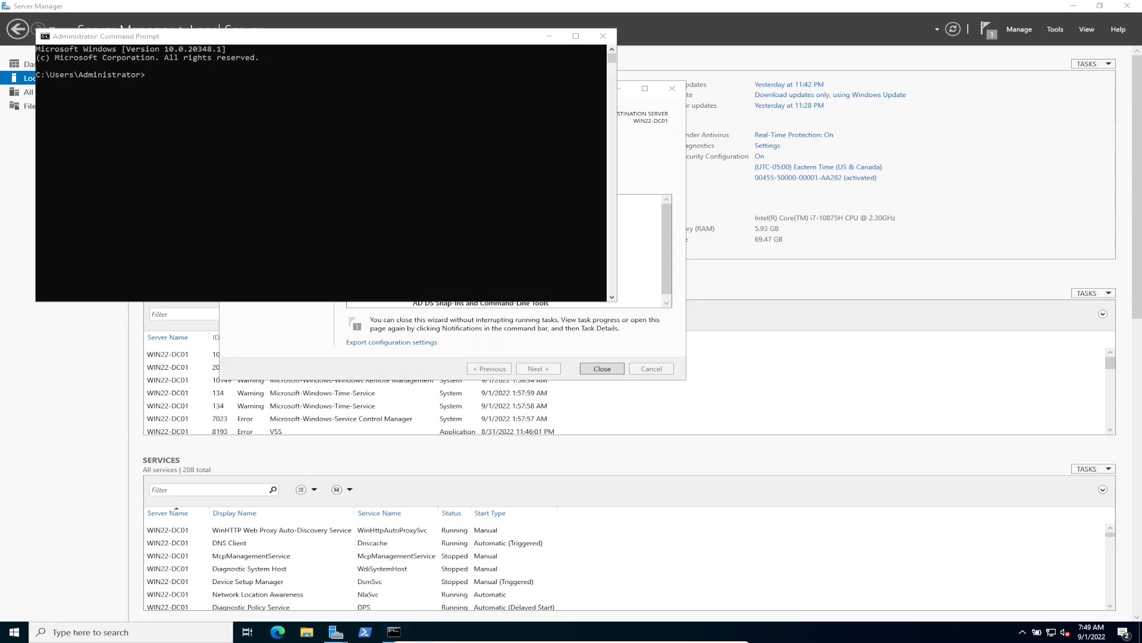
pyautogui.click(604, 36)
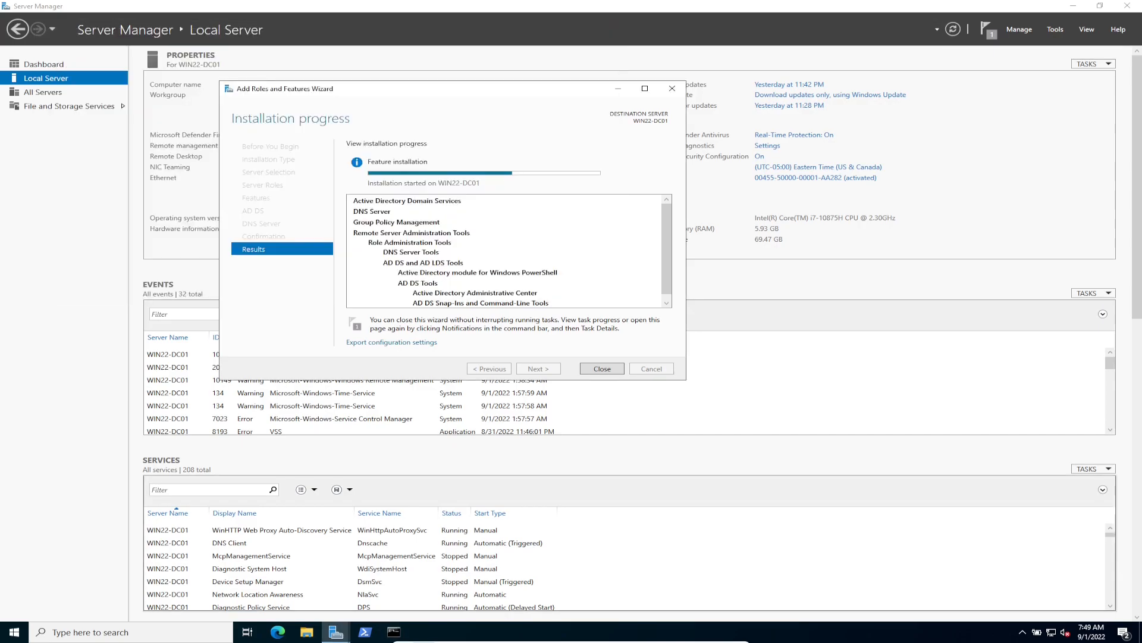
# Turn on small taskbar buttons in the taskbar settings and close the Settings window
pyautogui.rightClick(658, 632)
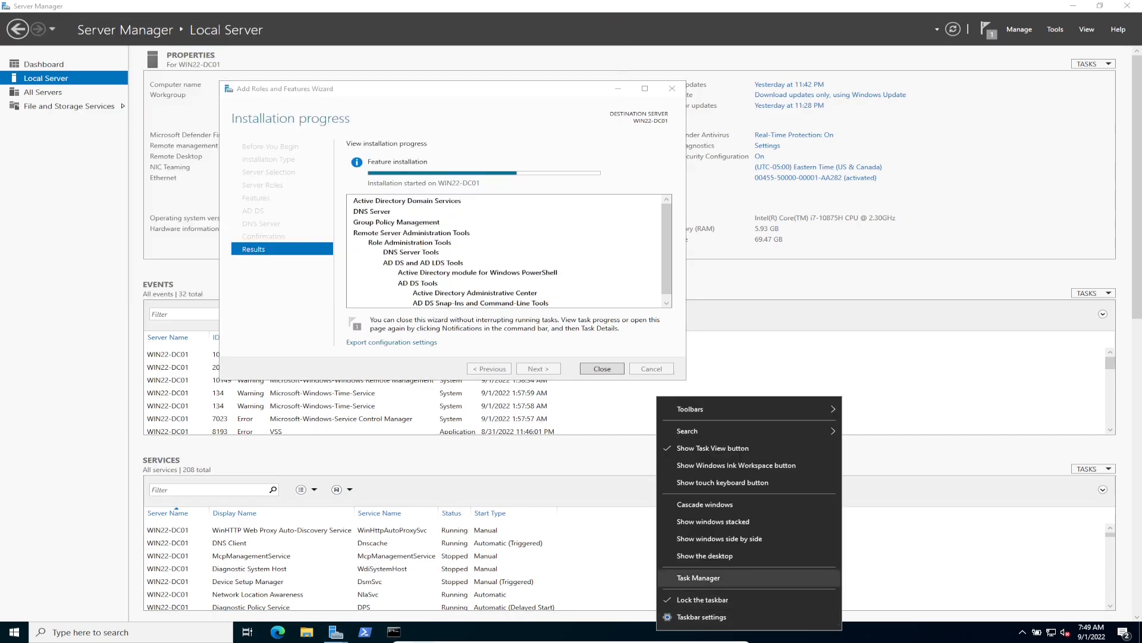
pyautogui.click(701, 617)
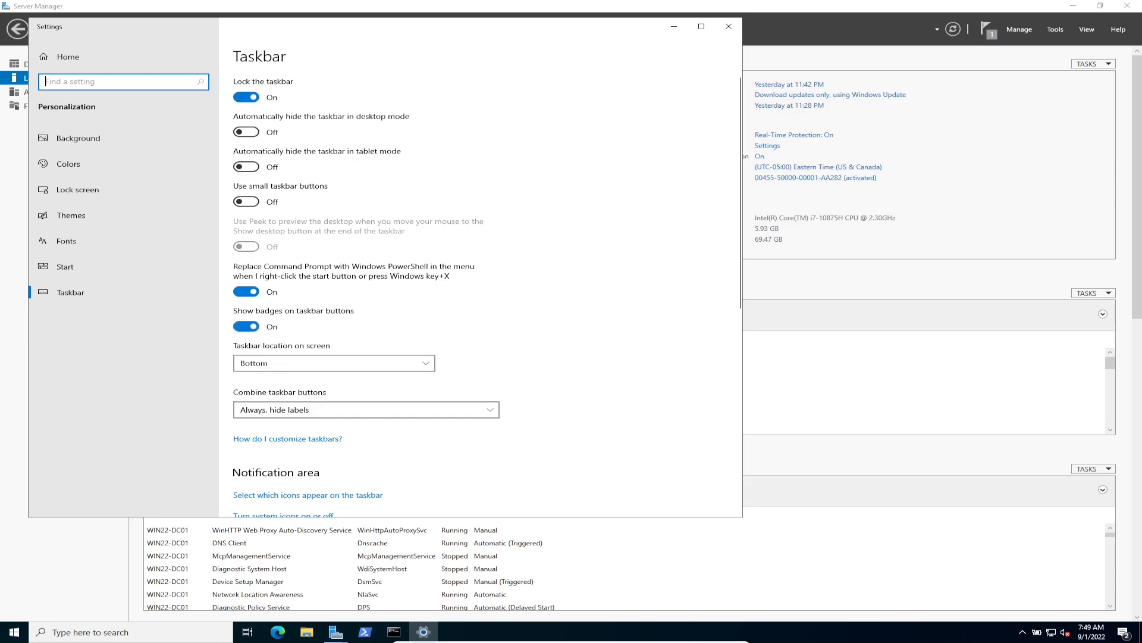
pyautogui.click(246, 202)
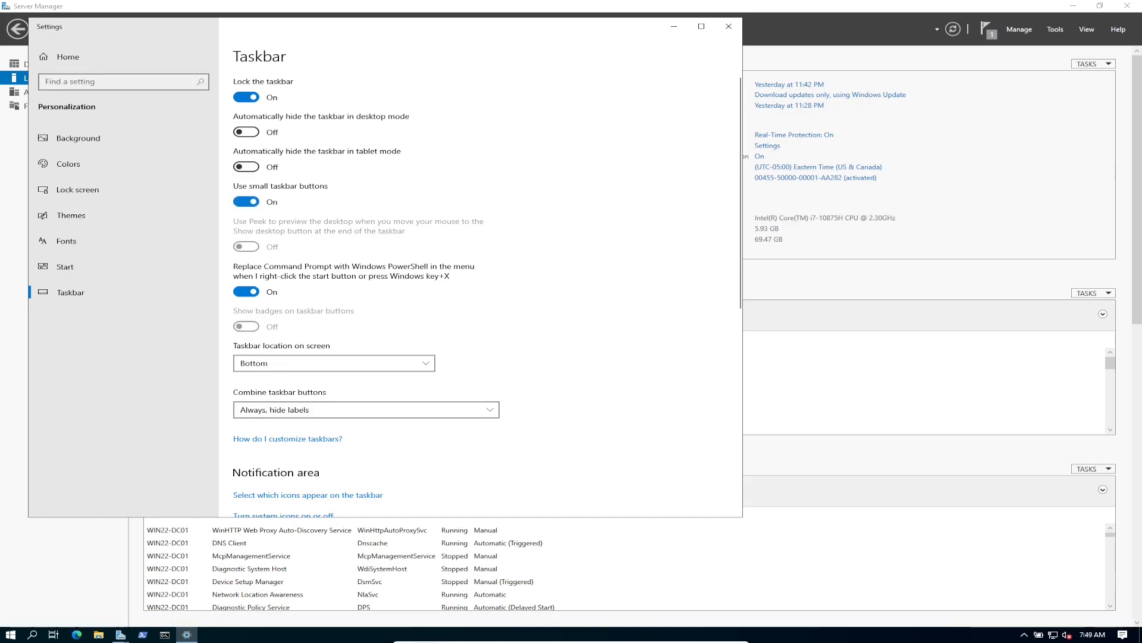
pyautogui.click(729, 26)
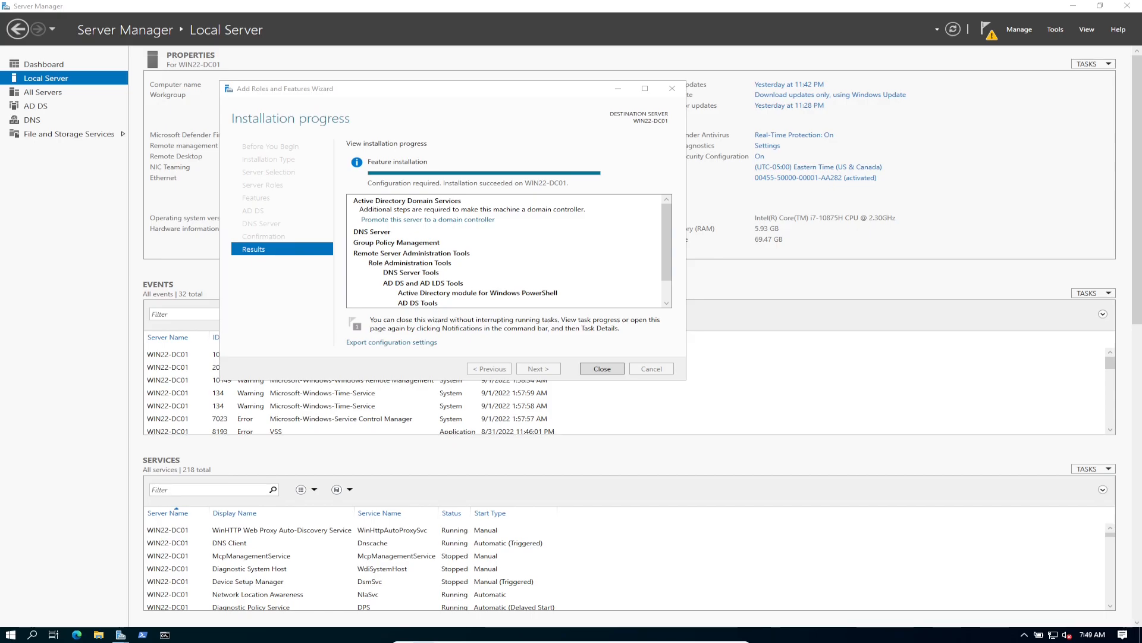
# Close the finished Add Roles and Features Wizard and start promoting this server to a domain controller
pyautogui.click(602, 369)
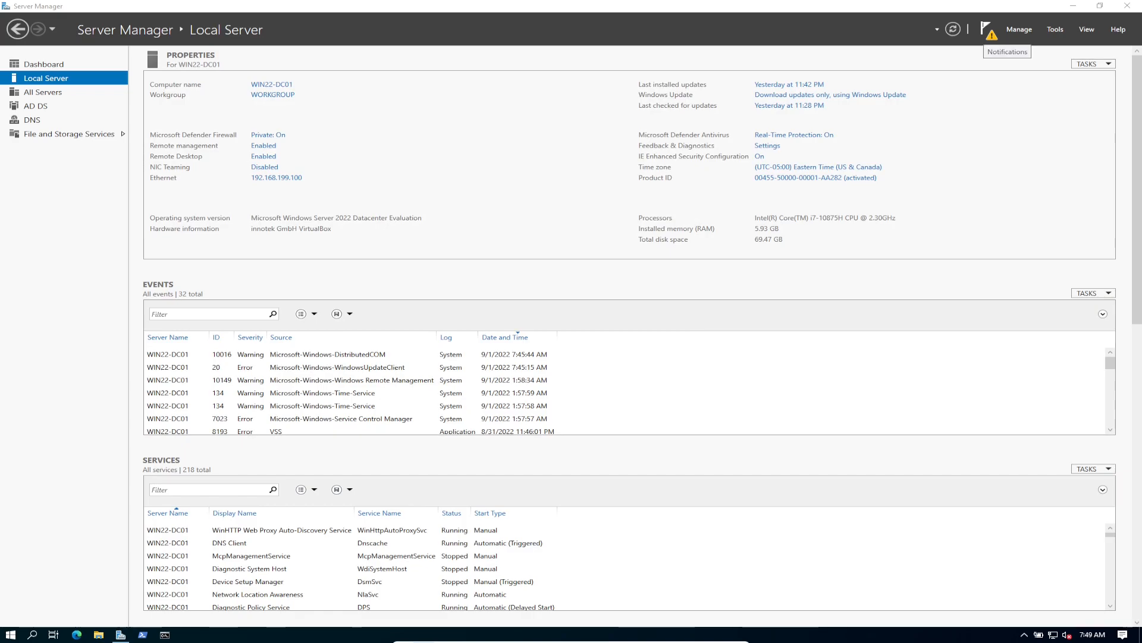
pyautogui.click(987, 29)
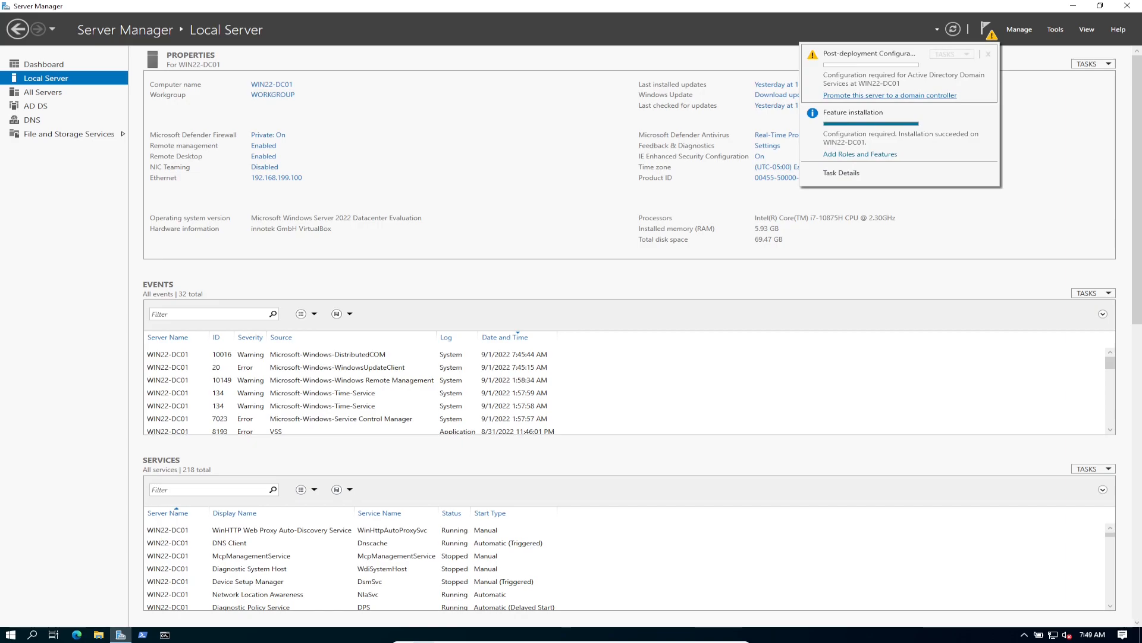
pyautogui.click(890, 96)
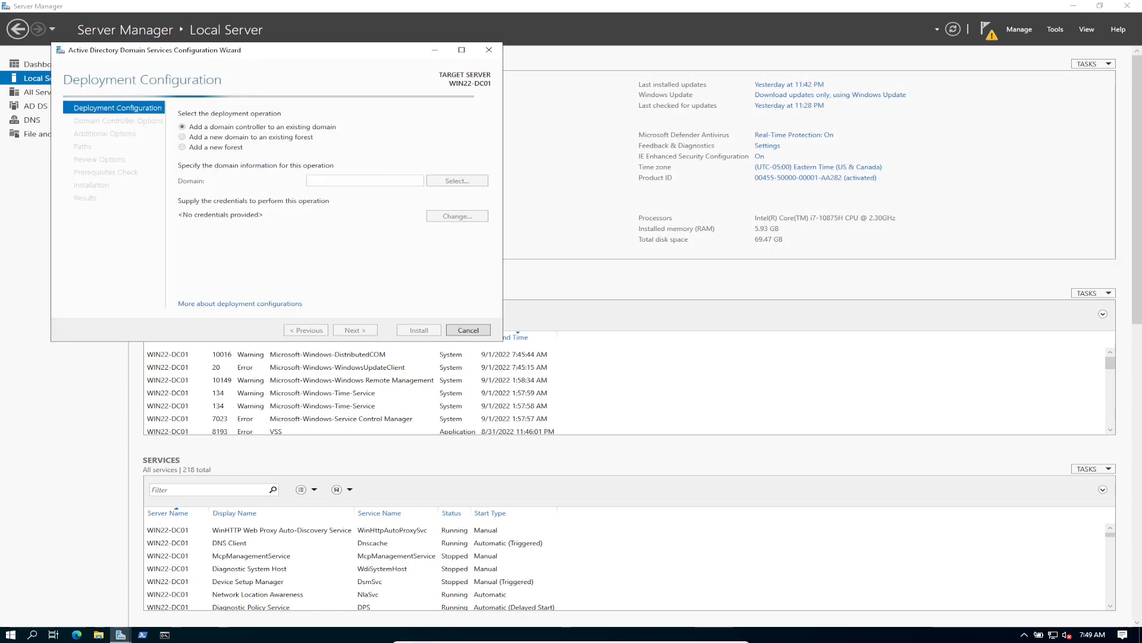
pyautogui.moveTo(234, 53); pyautogui.dragTo(425, 98)
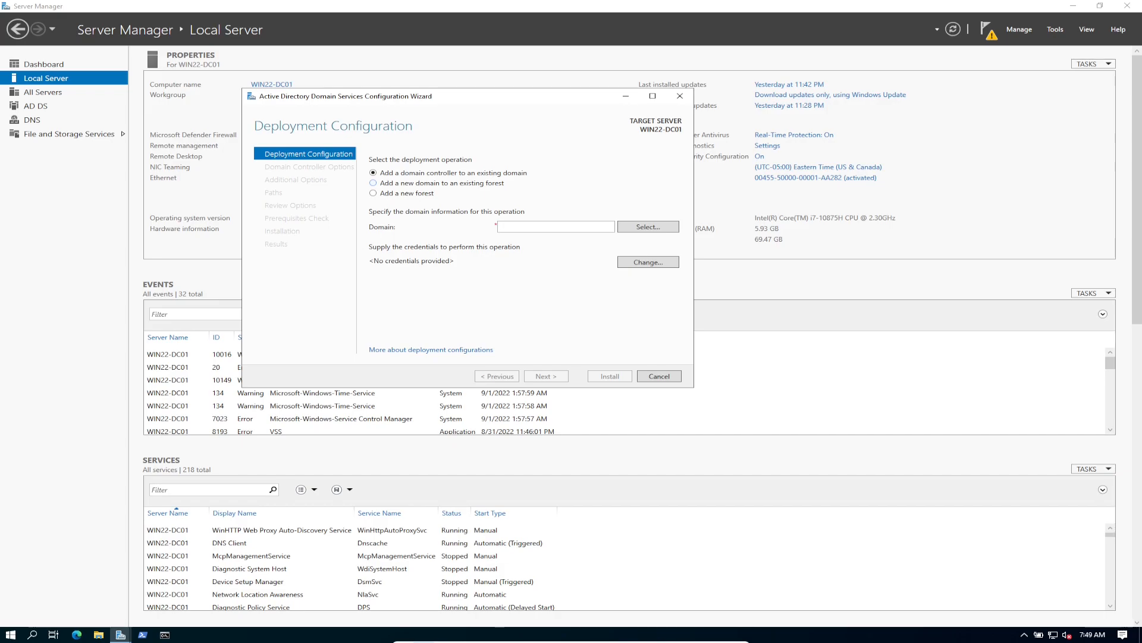
# Choose to add a new forest with root domain name infosecpat.com and proceed to the domain controller options
pyautogui.click(374, 193)
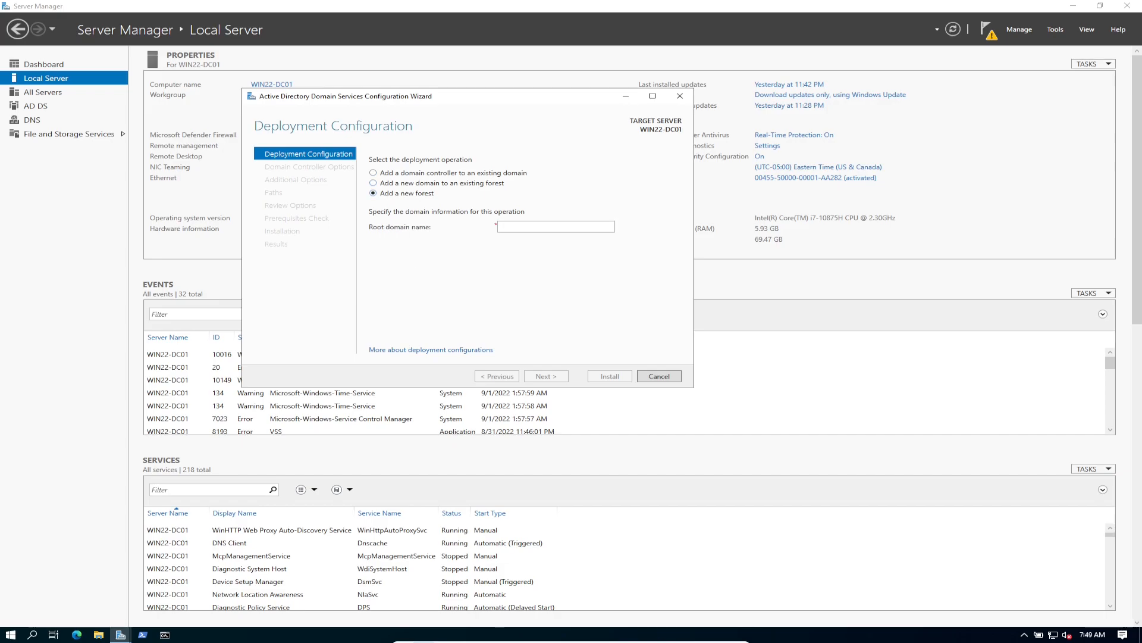
pyautogui.click(534, 226)
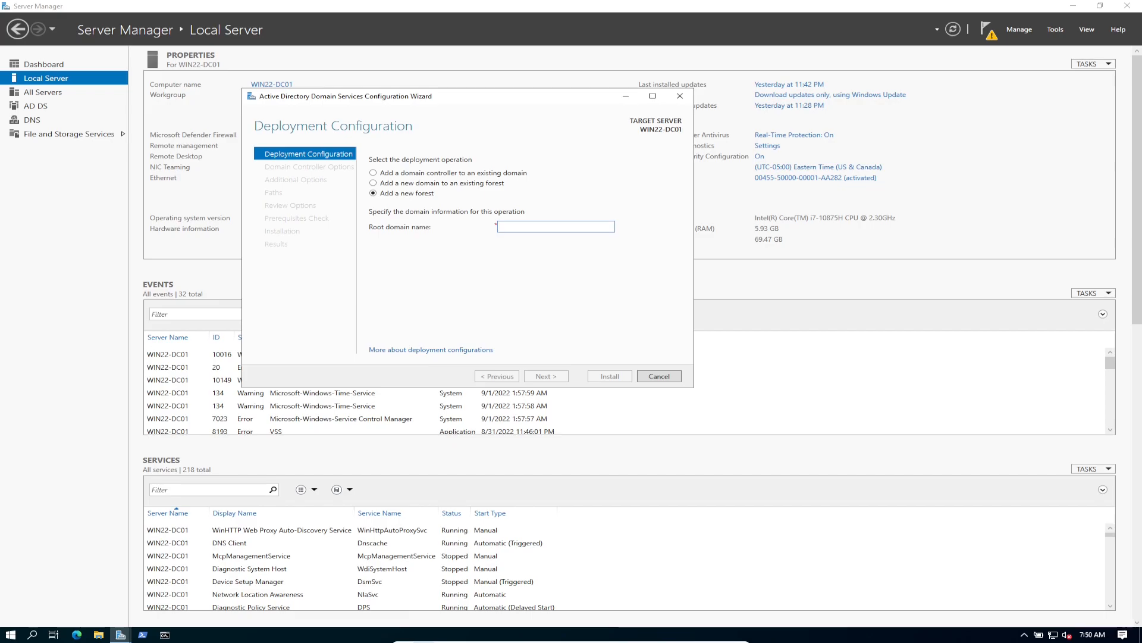
pyautogui.write('infosecpat.com')
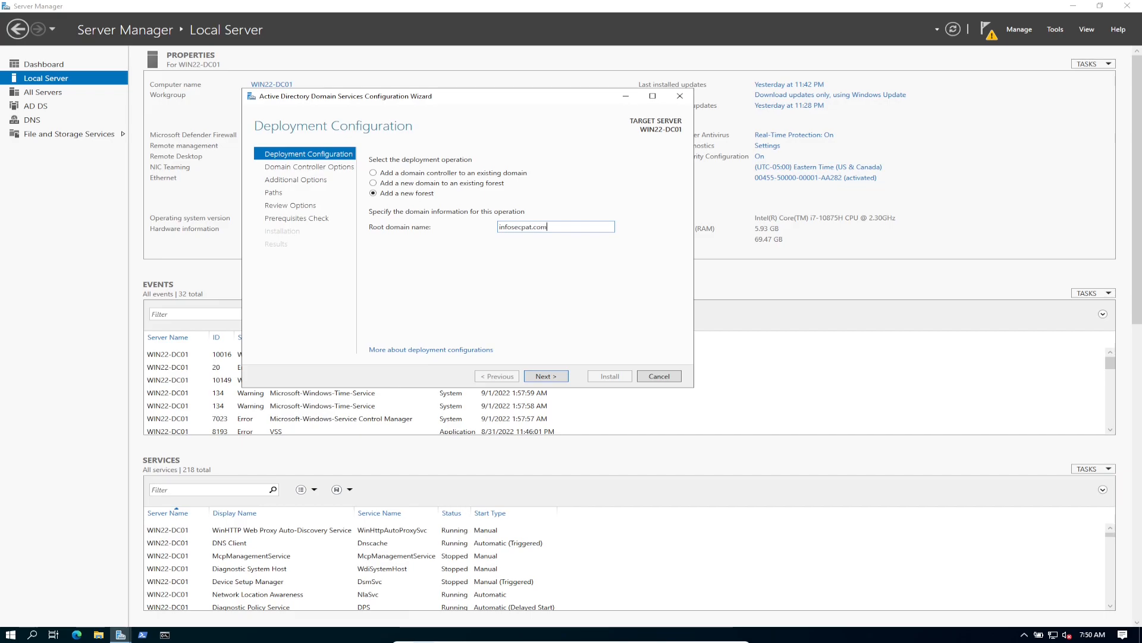
pyautogui.press('Return')
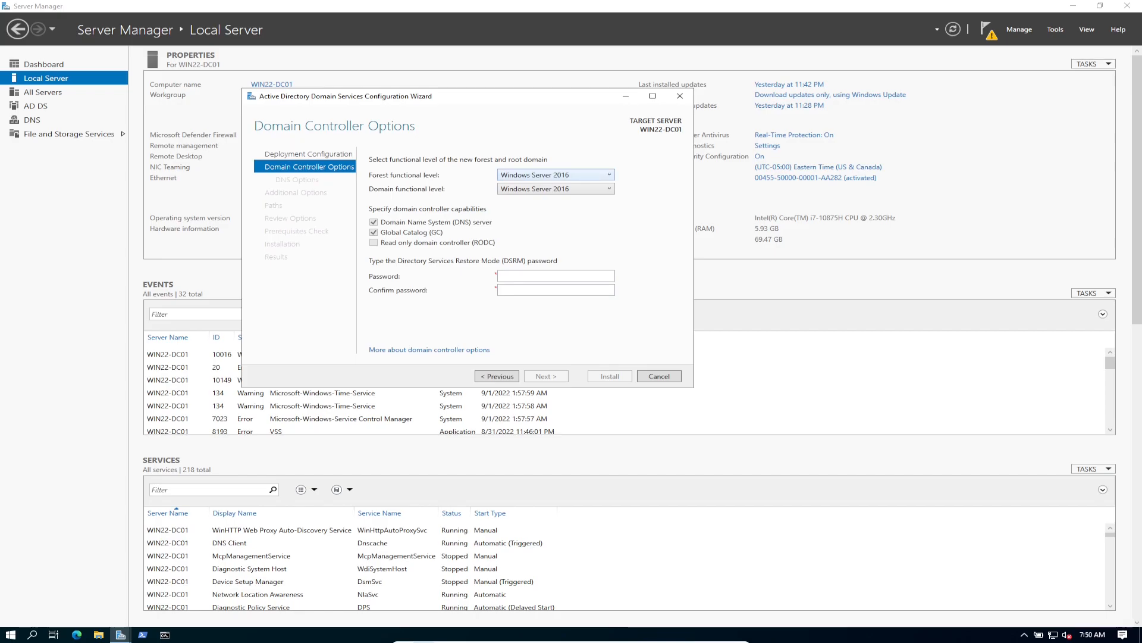
# Keep the forest functional level at Windows Server 2016, then enter and confirm the Directory Services Restore Mode password and continue
pyautogui.click(556, 175)
pyautogui.click(548, 230)
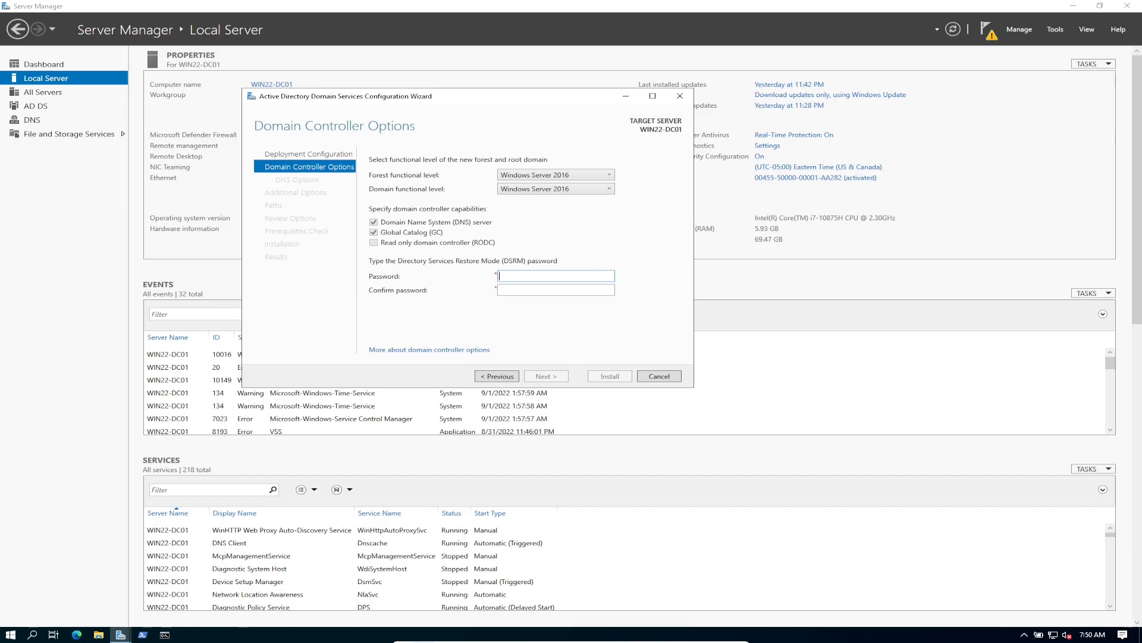
pyautogui.write('•••••••••••••')
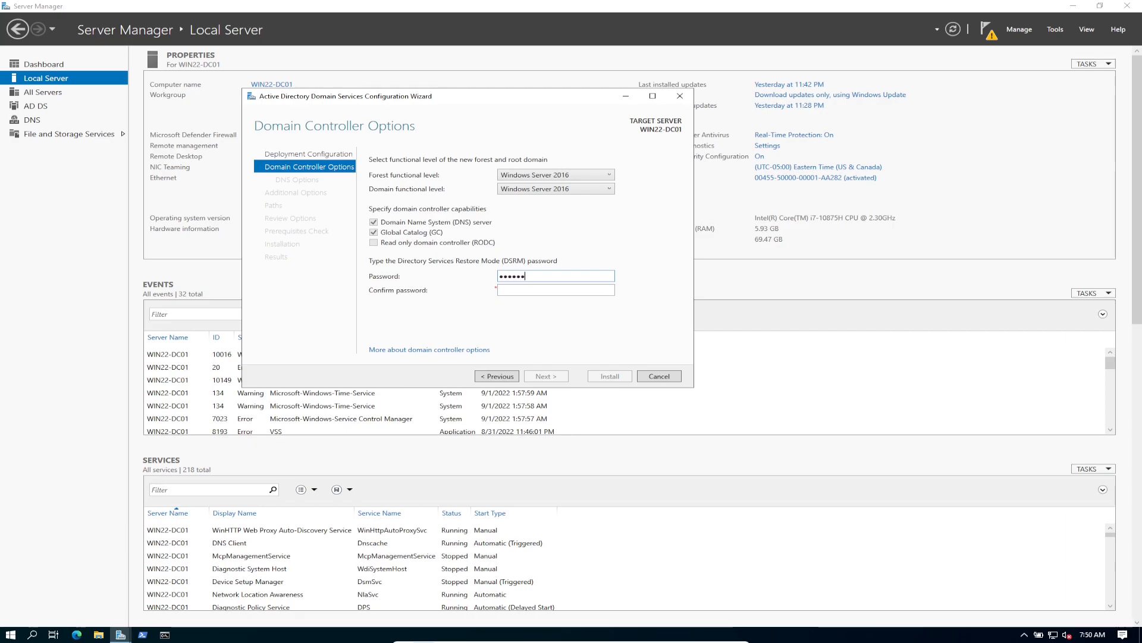
pyautogui.write('•••••••••••••')
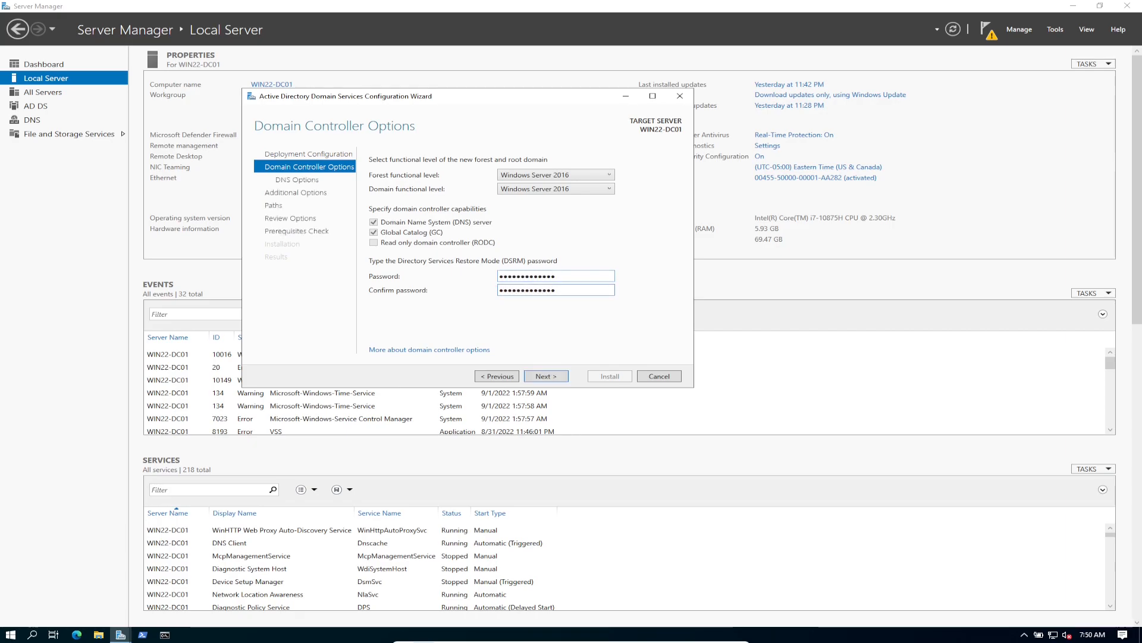
pyautogui.press('Return')
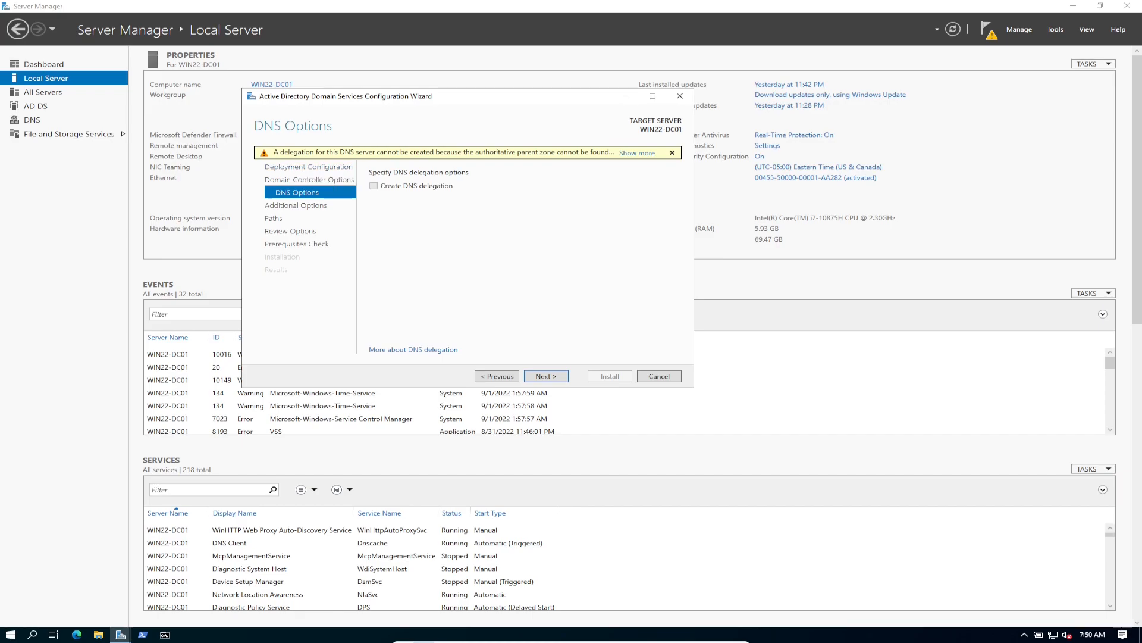
# Accept no DNS delegation, NetBIOS name INFOSECPAT, the default folder paths and the reviewed selections, proceeding to the prerequisites check
pyautogui.press('Return')
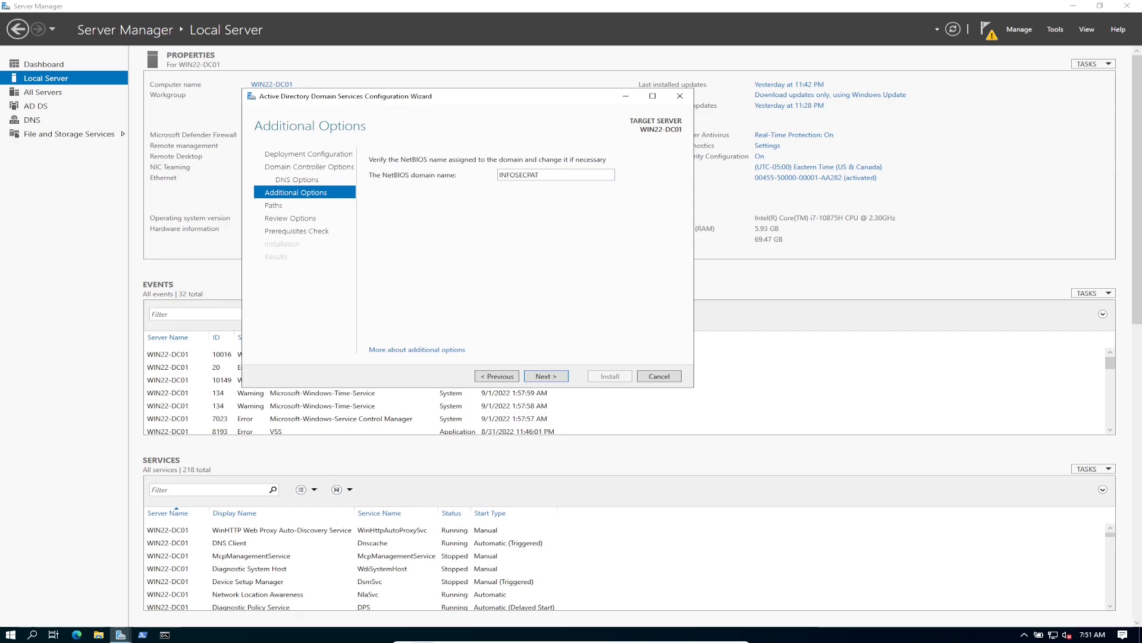
pyautogui.click(546, 376)
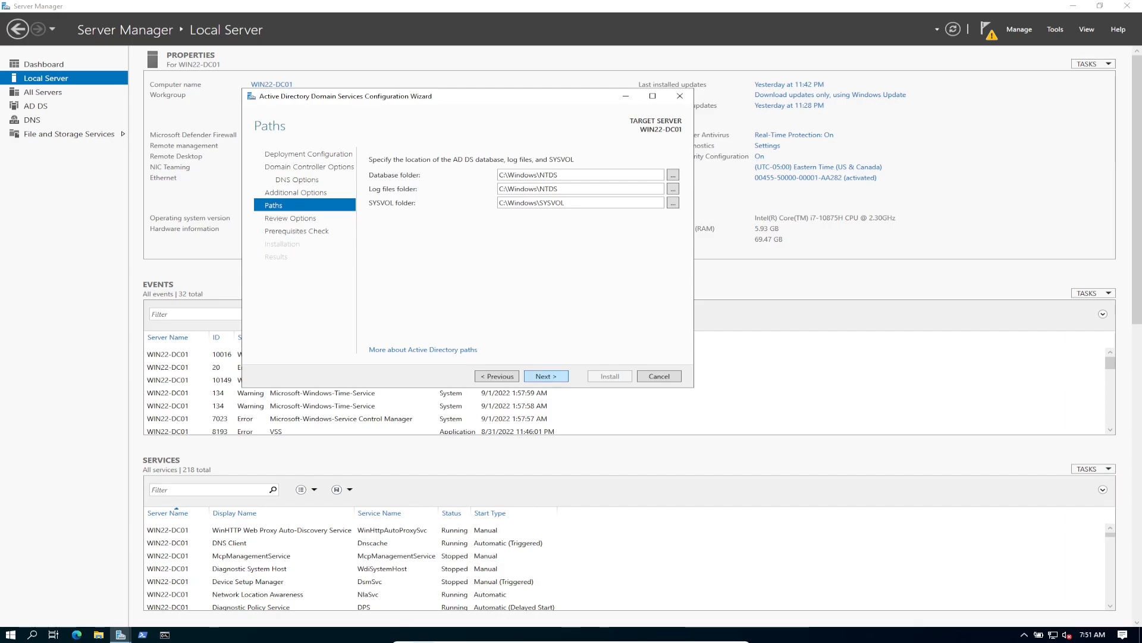
pyautogui.click(547, 376)
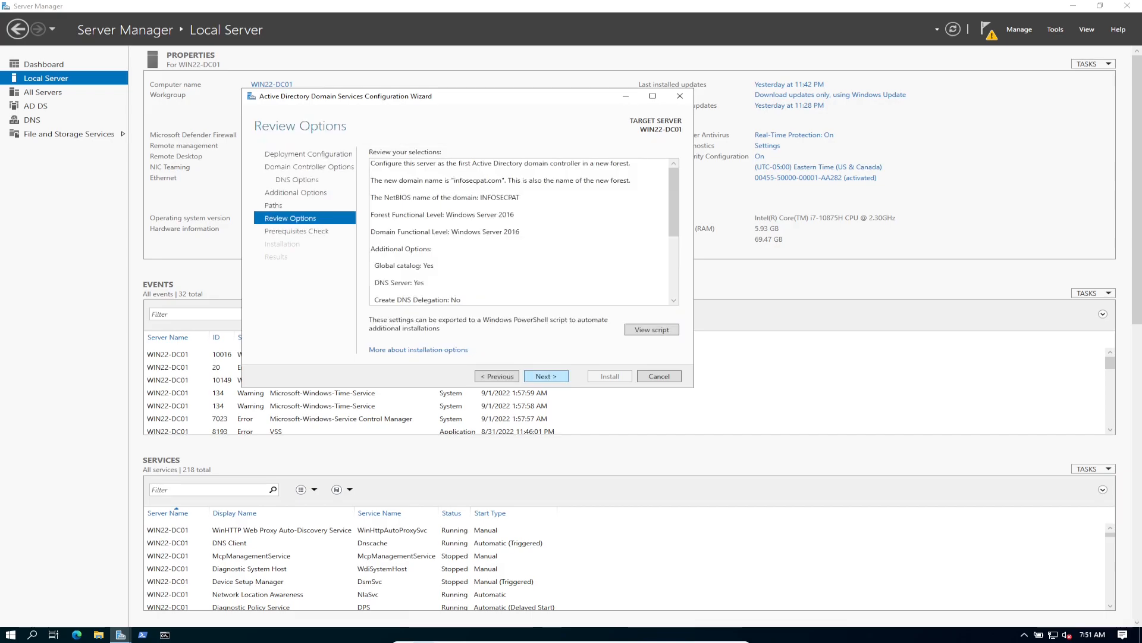
pyautogui.click(546, 376)
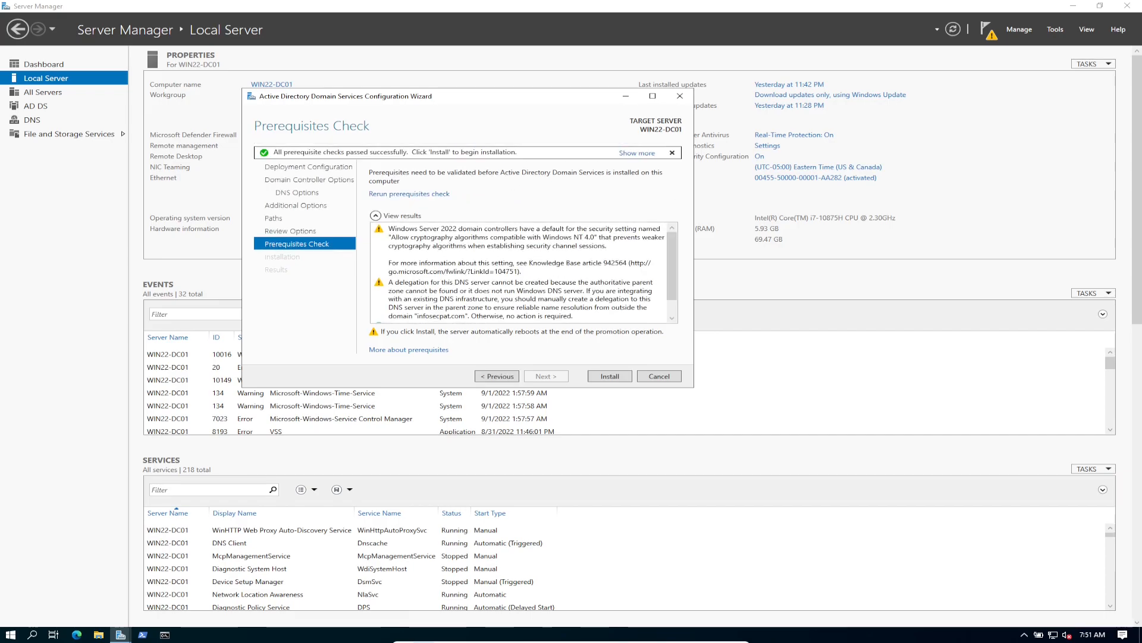
# Install the domain controller configuration, then dismiss the restart notice and the wizard's results
pyautogui.press('Return')
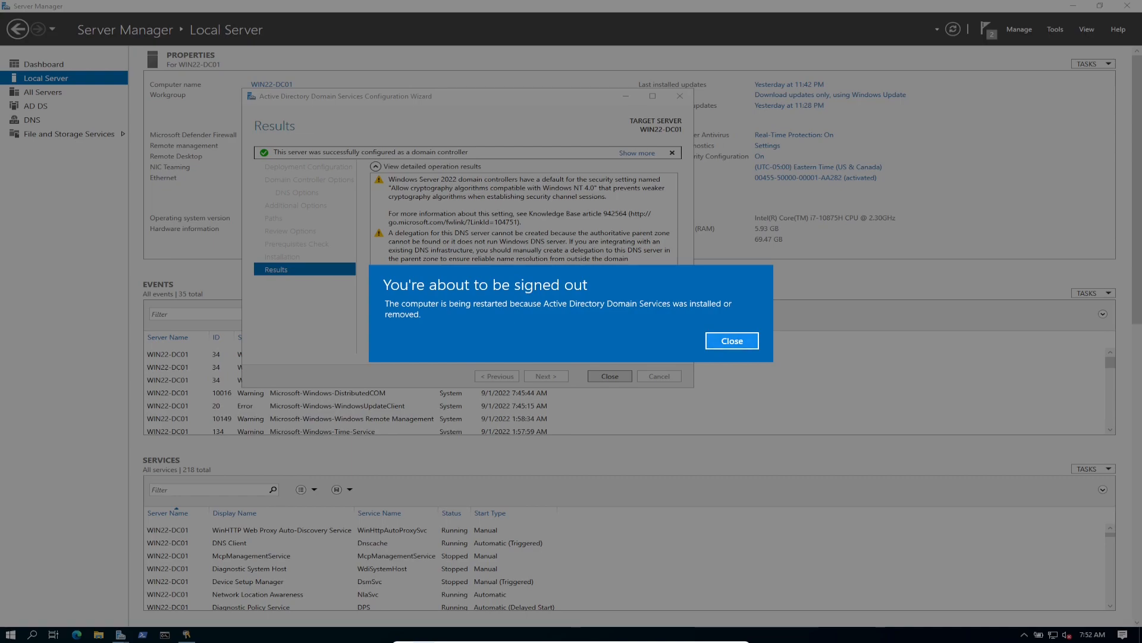
pyautogui.press('Return')
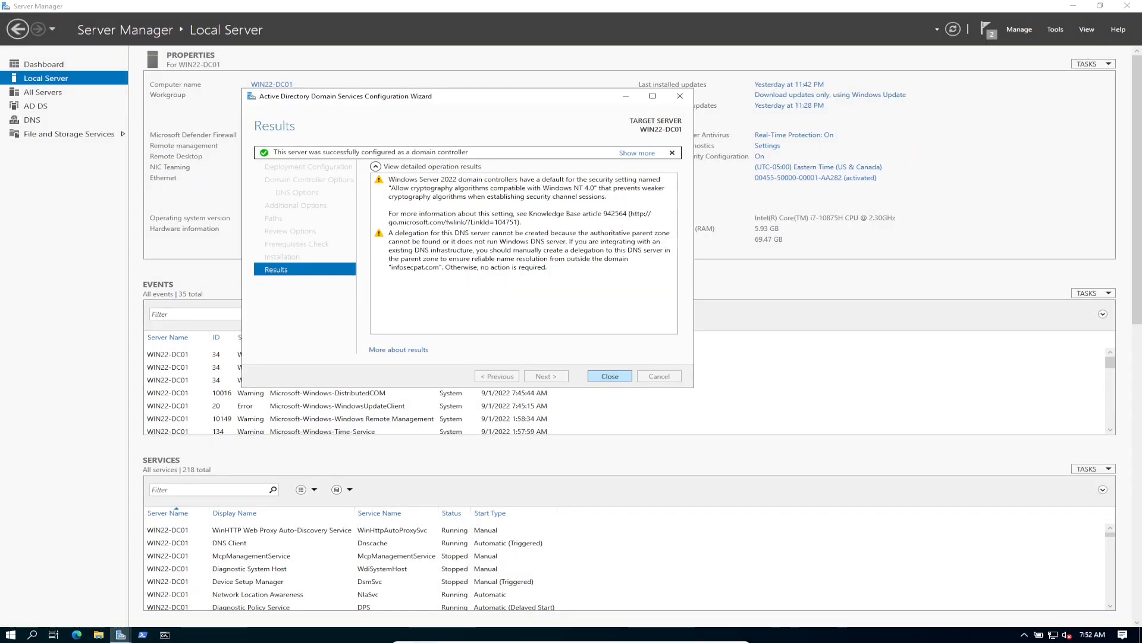
pyautogui.click(609, 376)
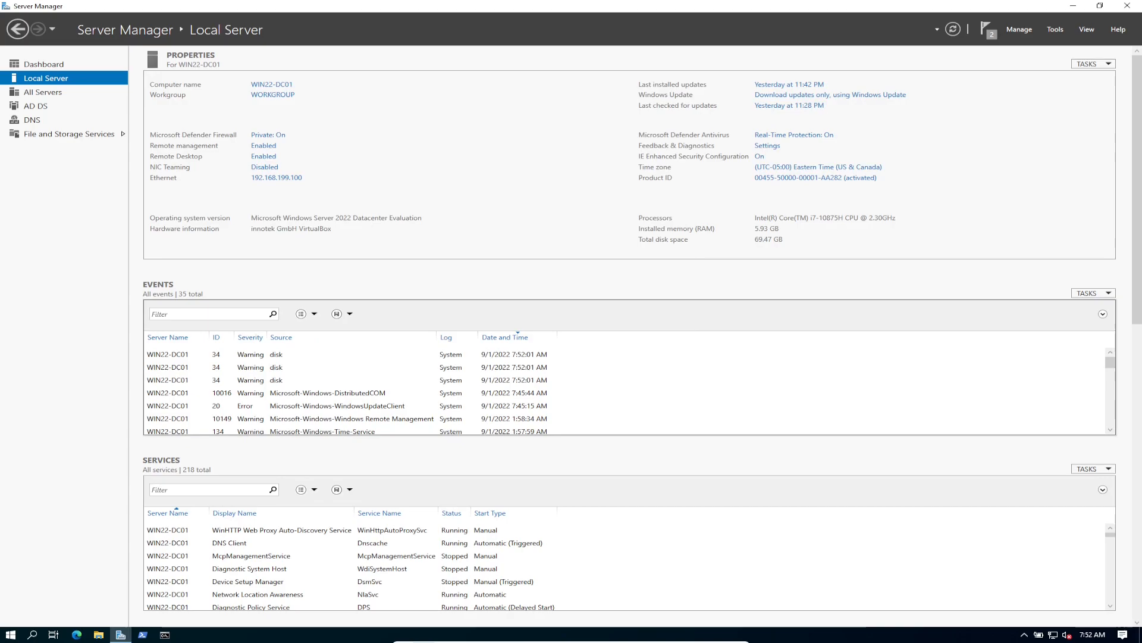
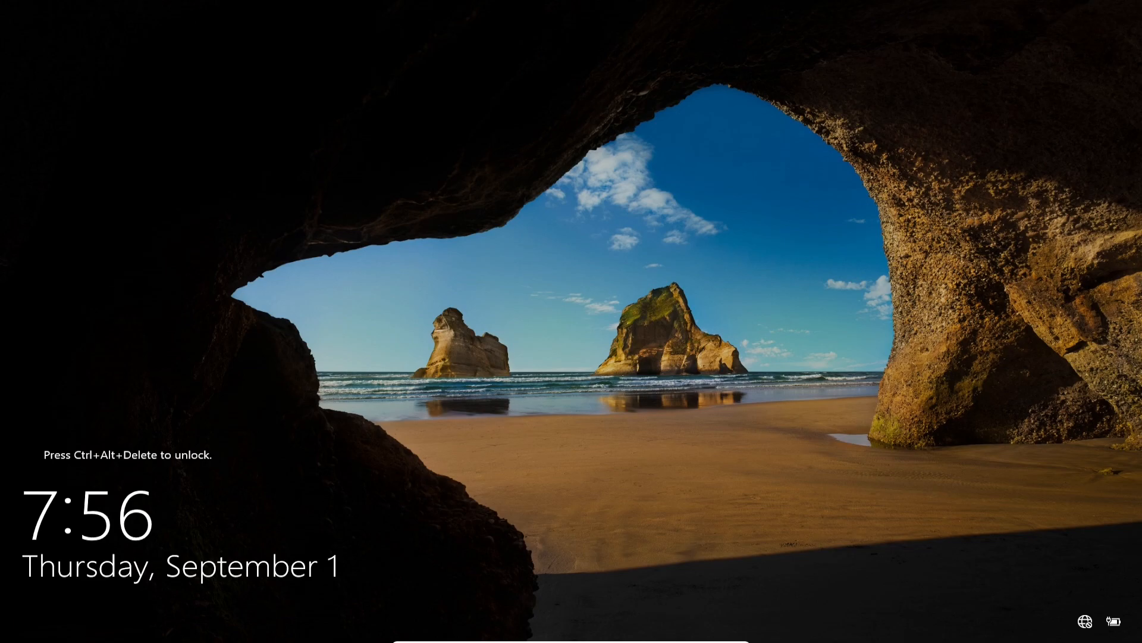
# Send Ctrl-Alt-Del to the virtual machine and sign in as INFOSECPAT\Administrator by entering the account password
pyautogui.moveTo(489, 642)
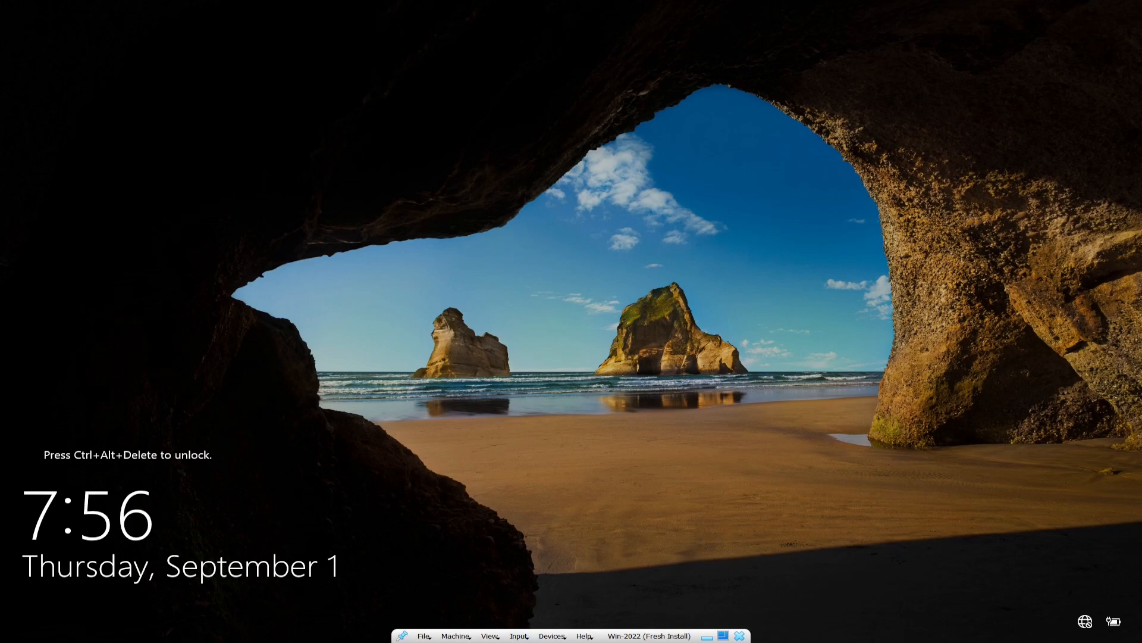
pyautogui.click(520, 635)
pyautogui.moveTo(560, 615)
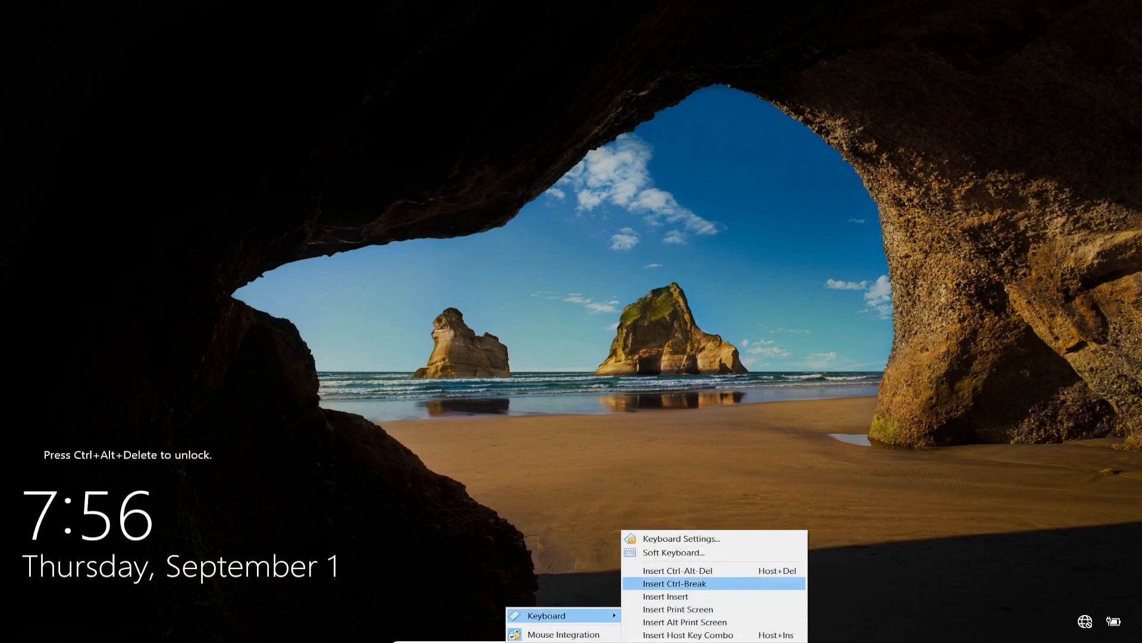
pyautogui.click(678, 570)
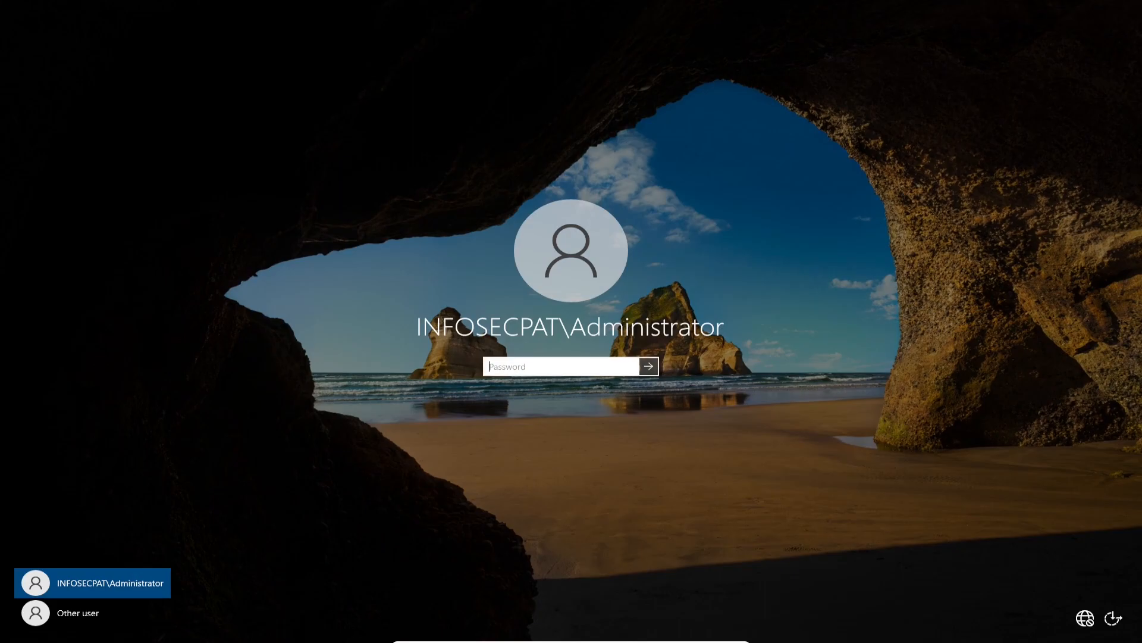
pyautogui.write('••••••••••••••')
pyautogui.press('Return')
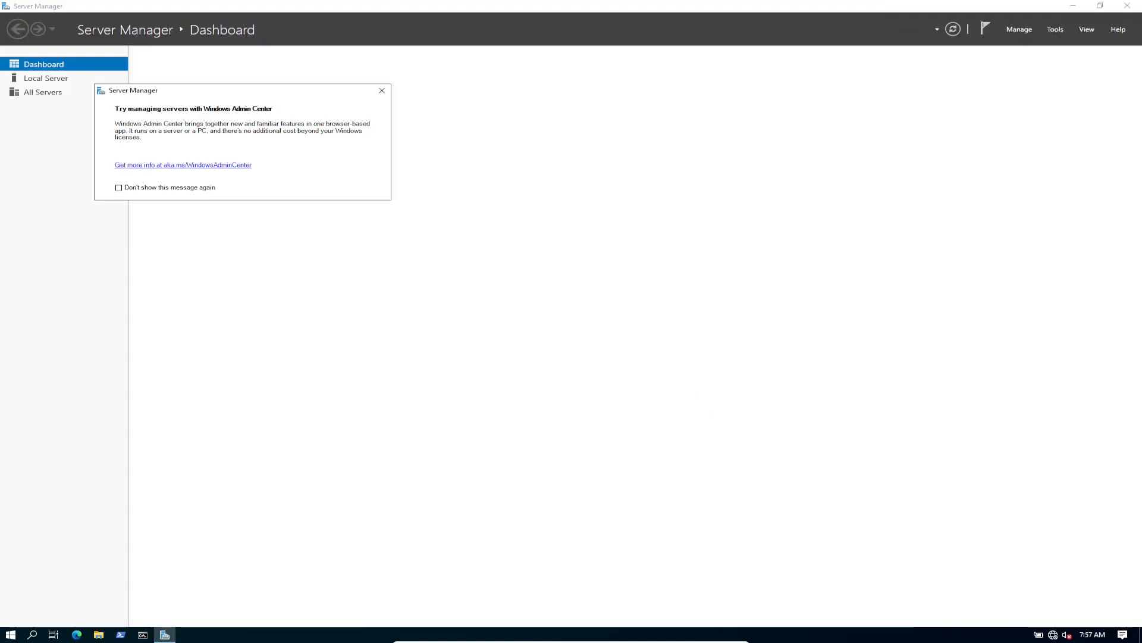
# Dismiss the Windows Admin Center message and show the local server's properties
pyautogui.click(382, 90)
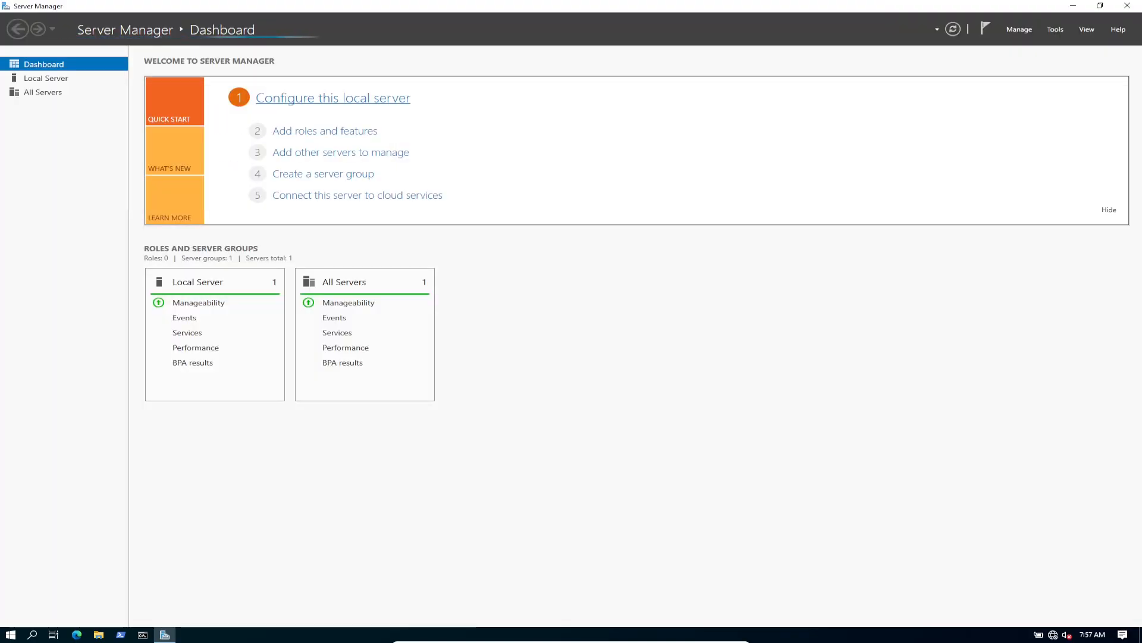
pyautogui.click(46, 78)
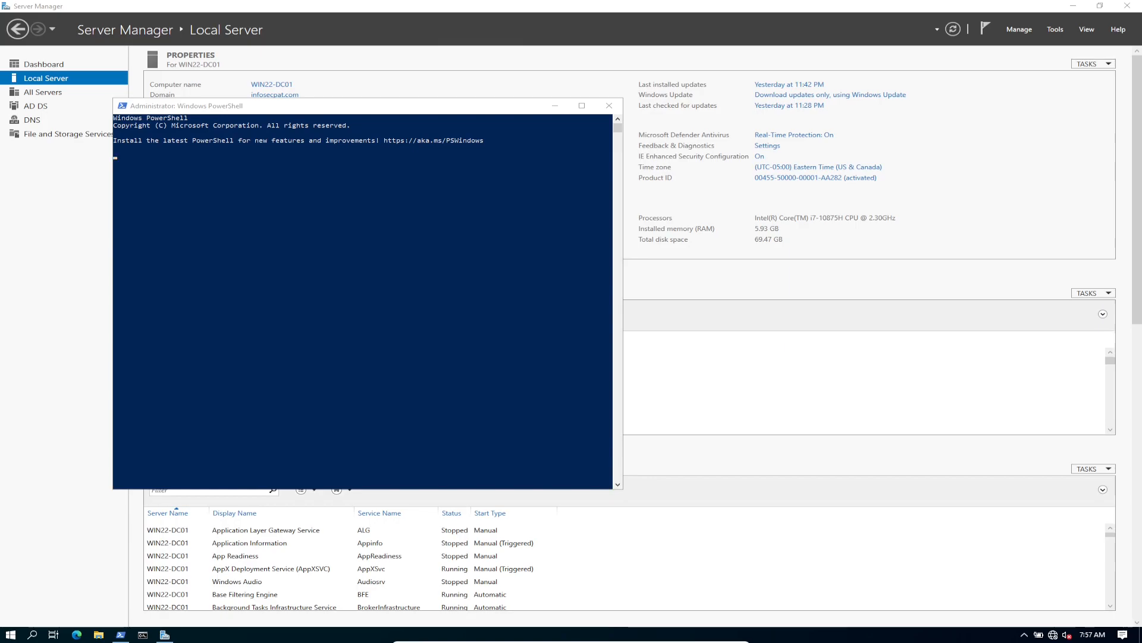
# Enlarge the PowerShell text and run whoami to check the signed-in account
pyautogui.click(418, 334)
pyautogui.scroll(4, 418, 335)
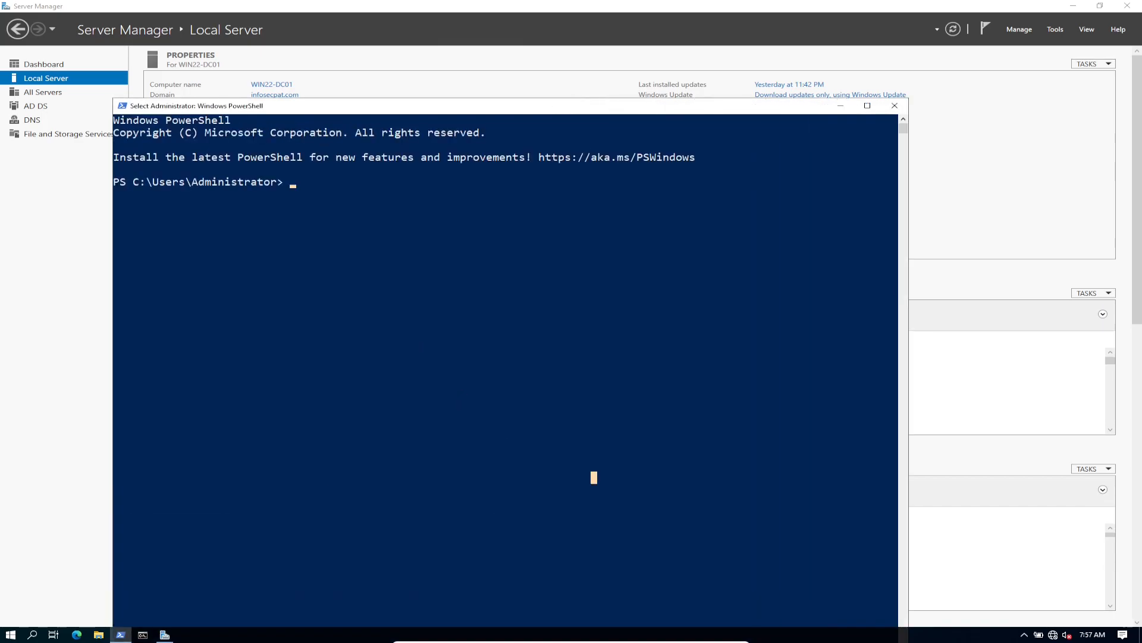
pyautogui.click(476, 343)
pyautogui.write('weho')
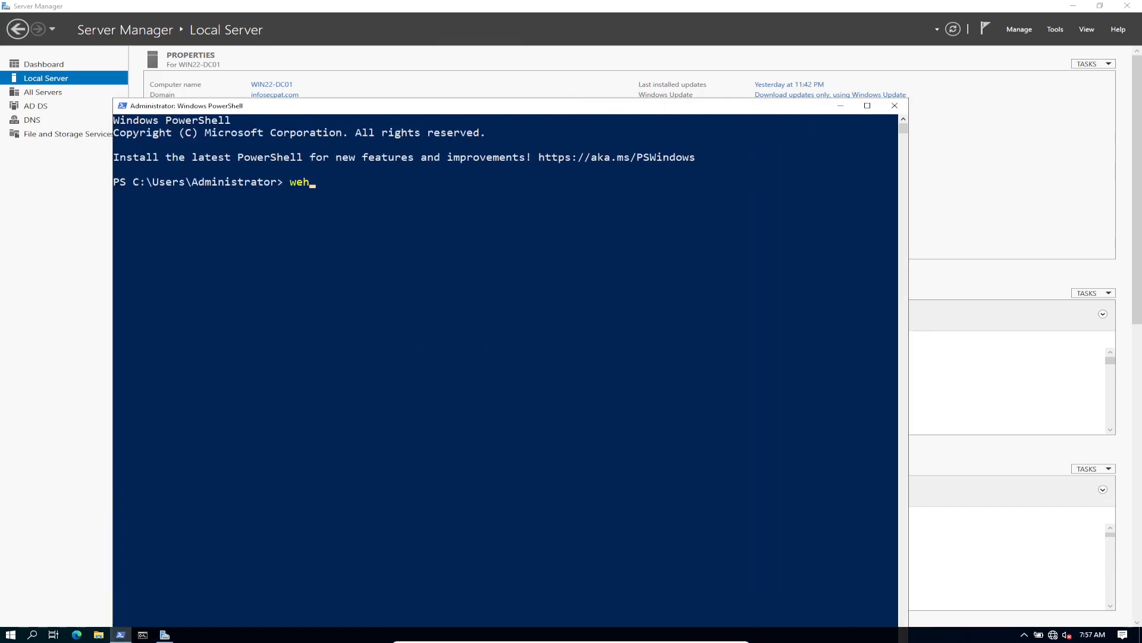
pyautogui.press('BackSpace')
pyautogui.press('BackSpace')
pyautogui.write('hoasm')
pyautogui.press('BackSpace')
pyautogui.press('BackSpace')
pyautogui.write('mi')
pyautogui.press('Return')
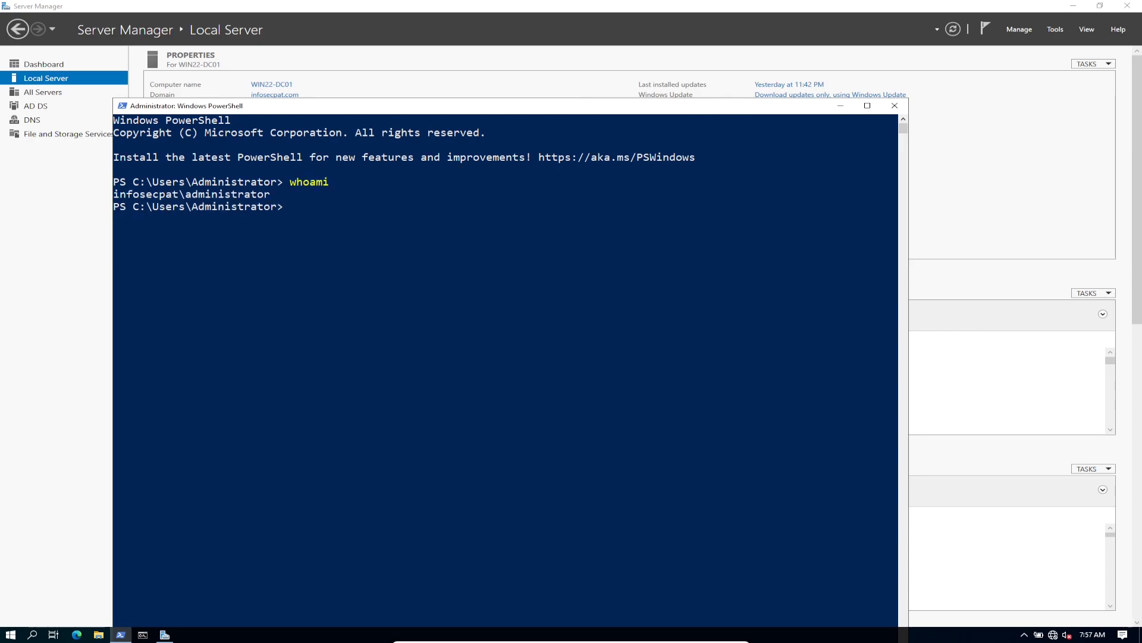
# Enlarge the PowerShell text further, highlight the account name returned by whoami, and close the PowerShell window
pyautogui.scroll(1, 506, 369)
pyautogui.scroll(1, 506, 368)
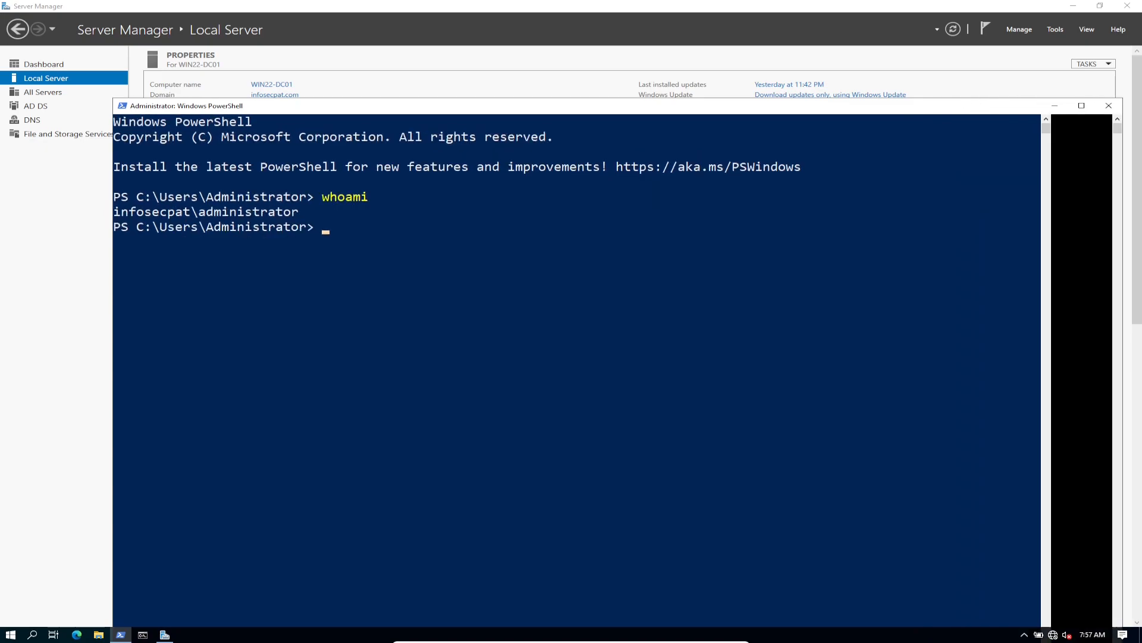
pyautogui.moveTo(345, 216); pyautogui.dragTo(130, 215)
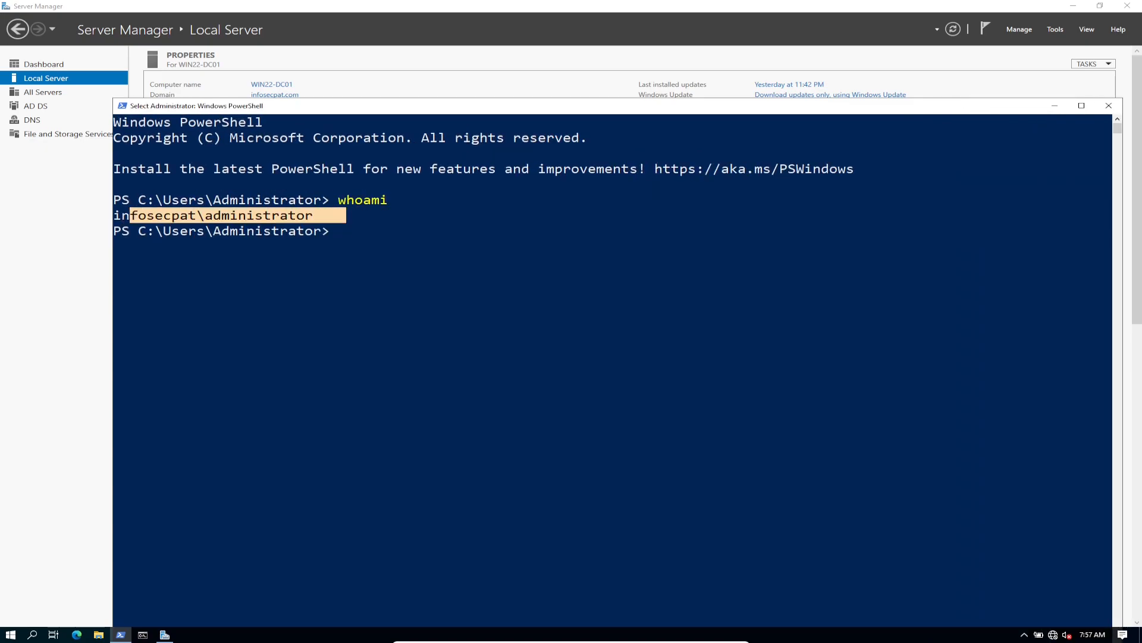
pyautogui.click(401, 246)
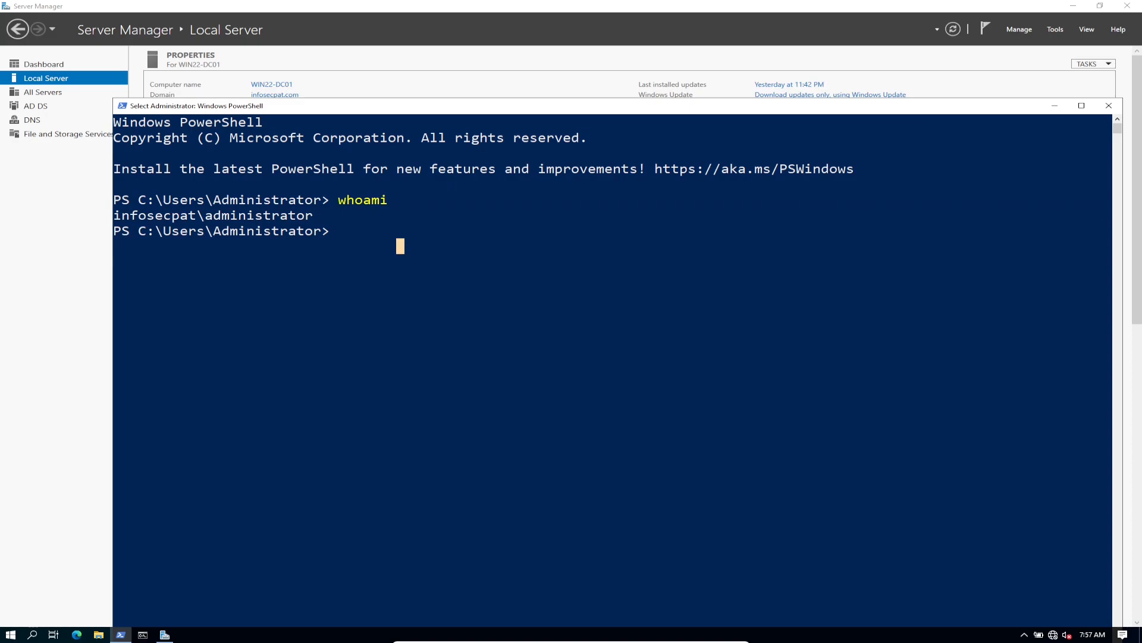
pyautogui.moveTo(927, 106); pyautogui.dragTo(896, 60)
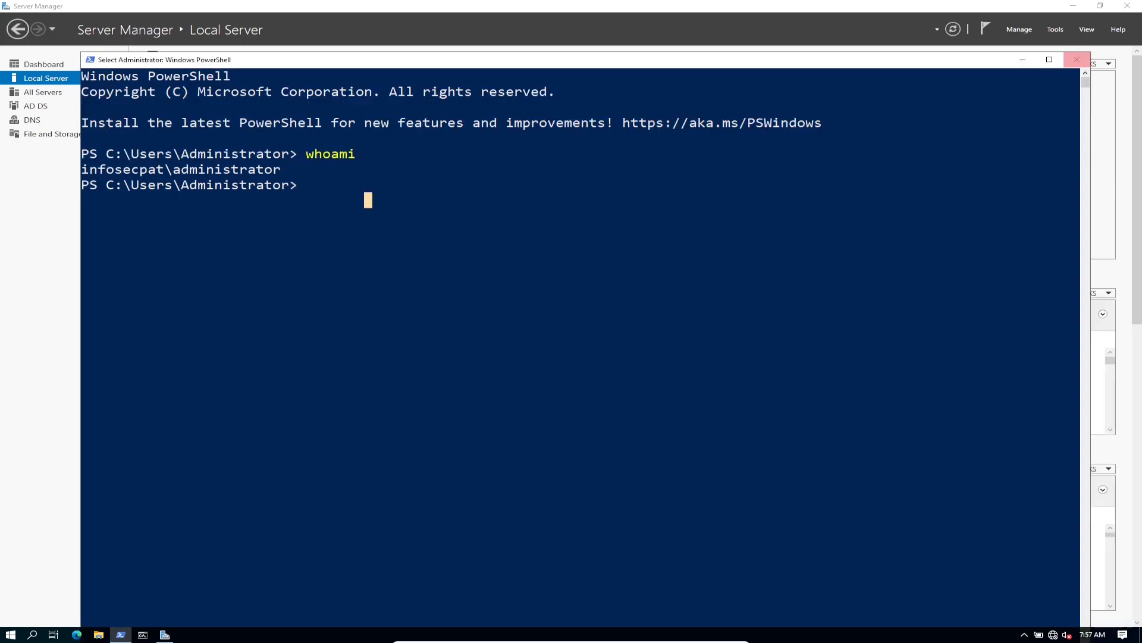
pyautogui.click(1077, 60)
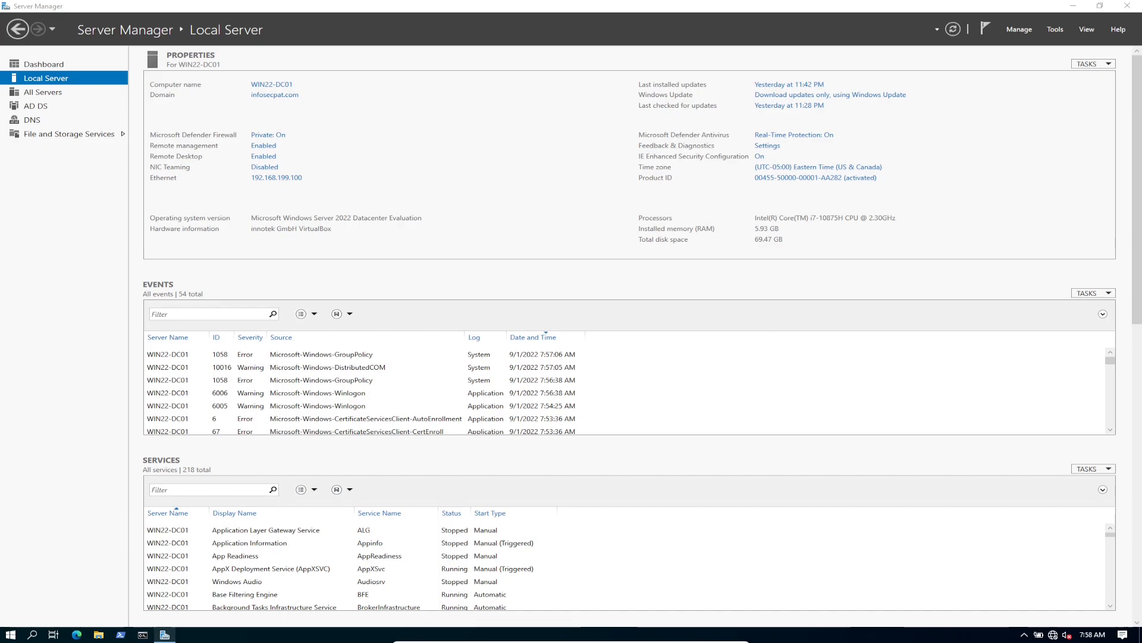
# Open Command Prompt with enlarged text and run netdom query pdc to identify the primary domain controller
pyautogui.click(143, 635)
pyautogui.scroll(6, 435, 270)
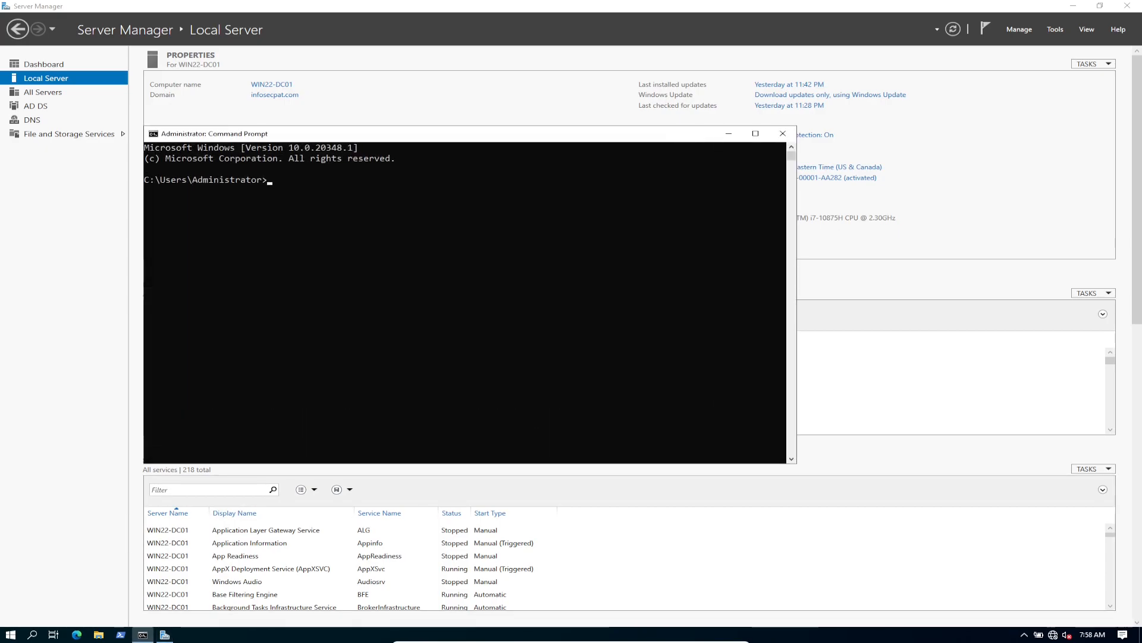
pyautogui.moveTo(460, 136); pyautogui.dragTo(385, 82)
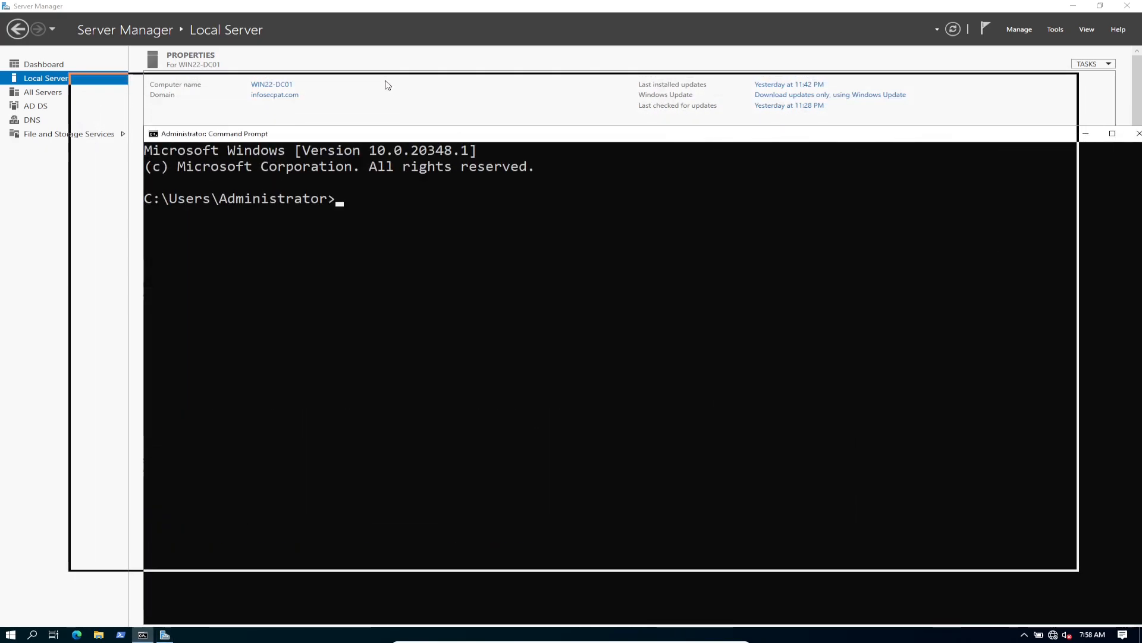
pyautogui.write('netdom')
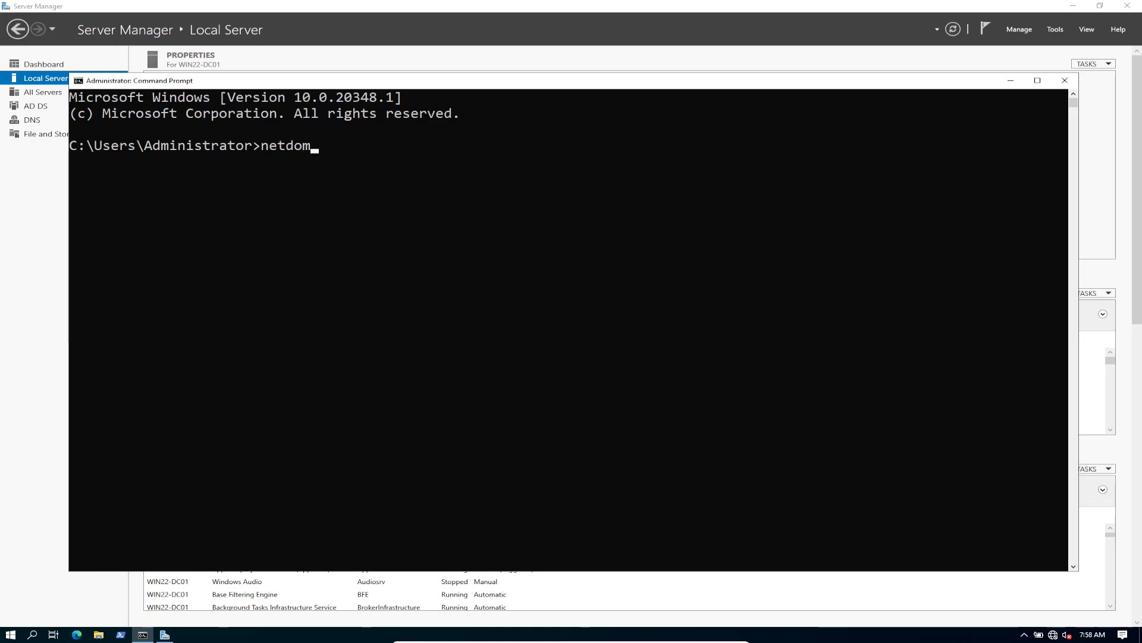
pyautogui.write(' query ')
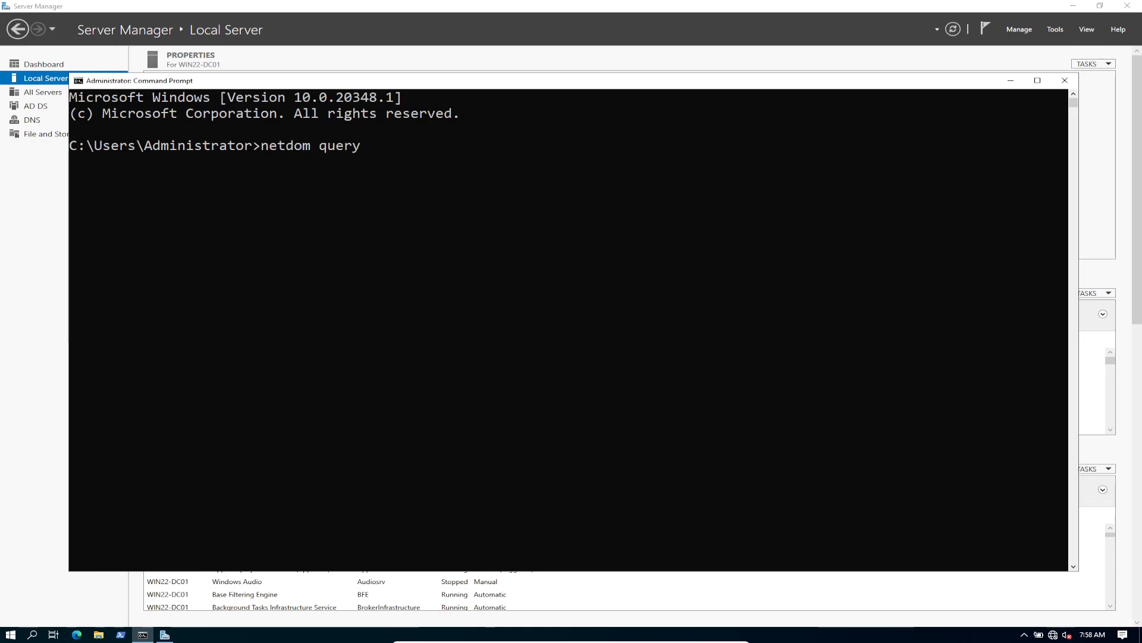
pyautogui.write('pdc')
pyautogui.press('Return')
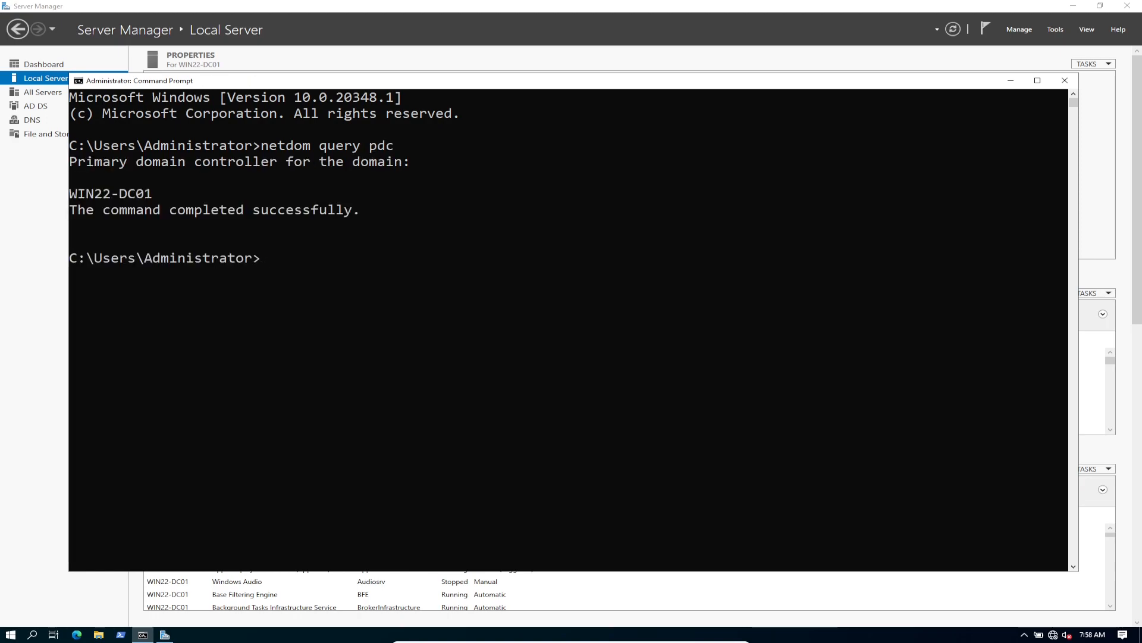
# Run netdom query dc to list the domain controllers in the domain
pyautogui.press('Up')
pyautogui.press('BackSpace')
pyautogui.press('BackSpace')
pyautogui.press('BackSpace')
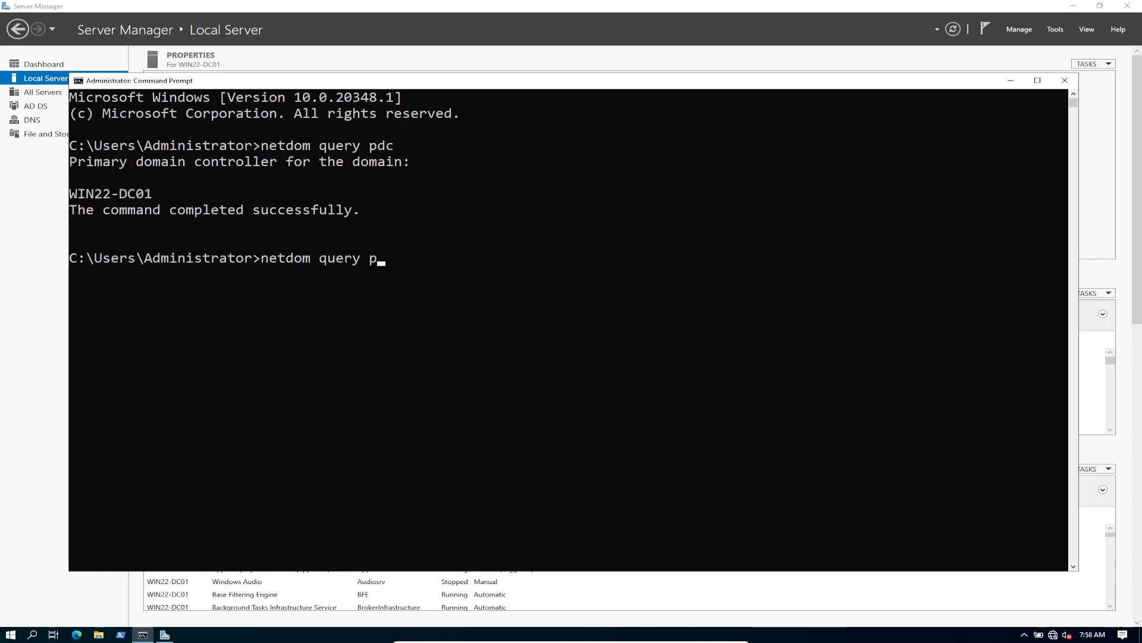
pyautogui.write('dc')
pyautogui.press('Return')
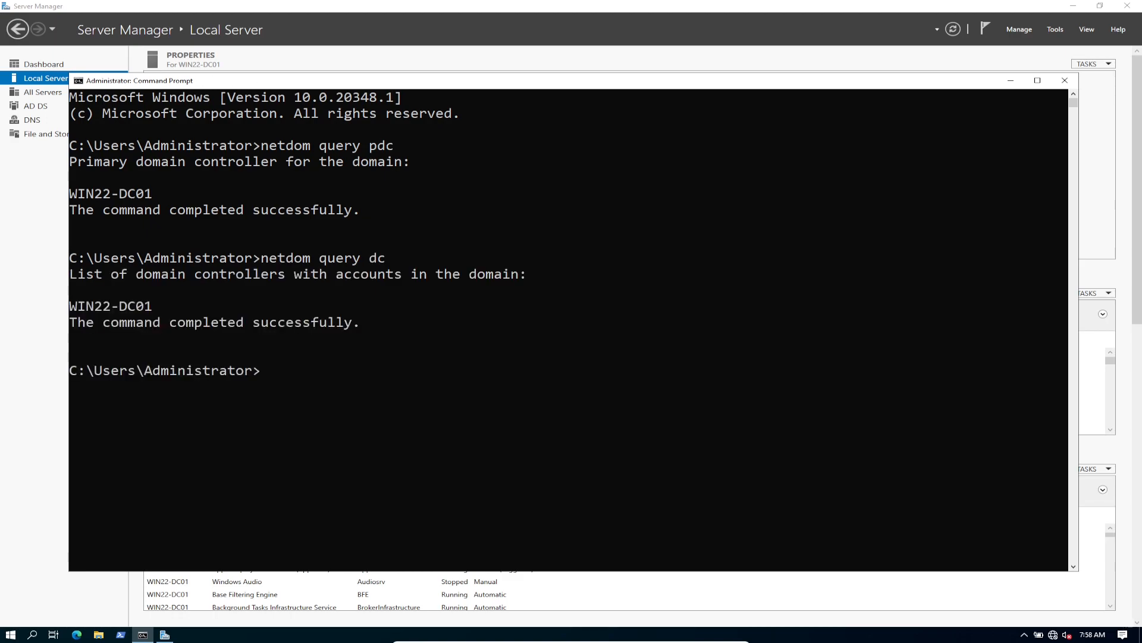
# Highlight the listed domain controller name and the two netdom commands, then close Command Prompt
pyautogui.moveTo(72, 306); pyautogui.dragTo(173, 322)
pyautogui.click(140, 306)
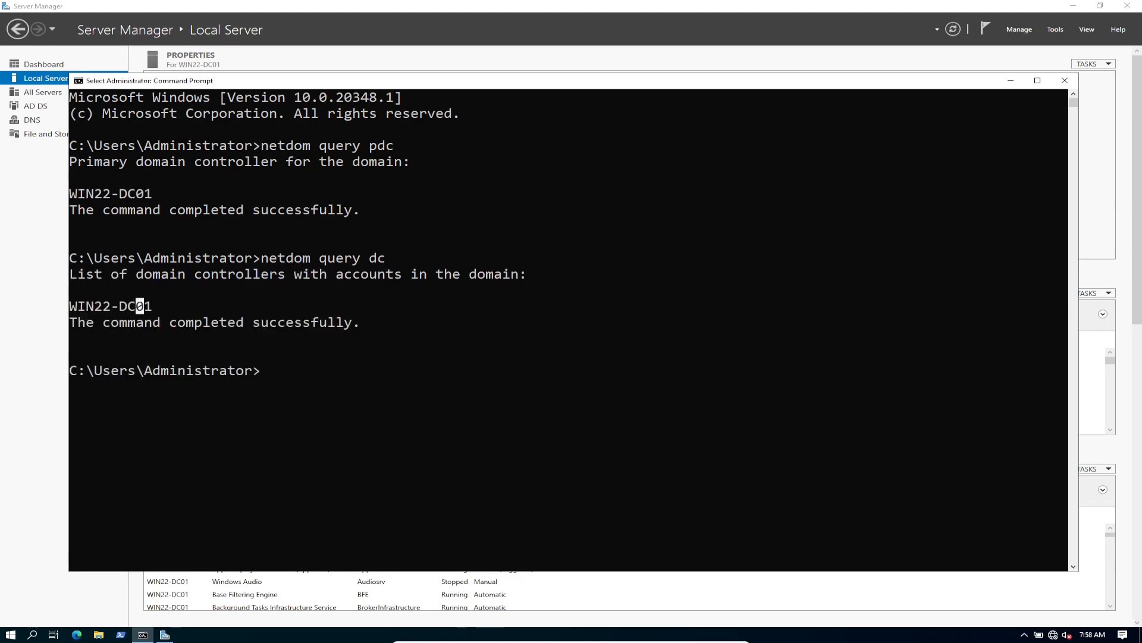
pyautogui.click(148, 306)
pyautogui.click(157, 305)
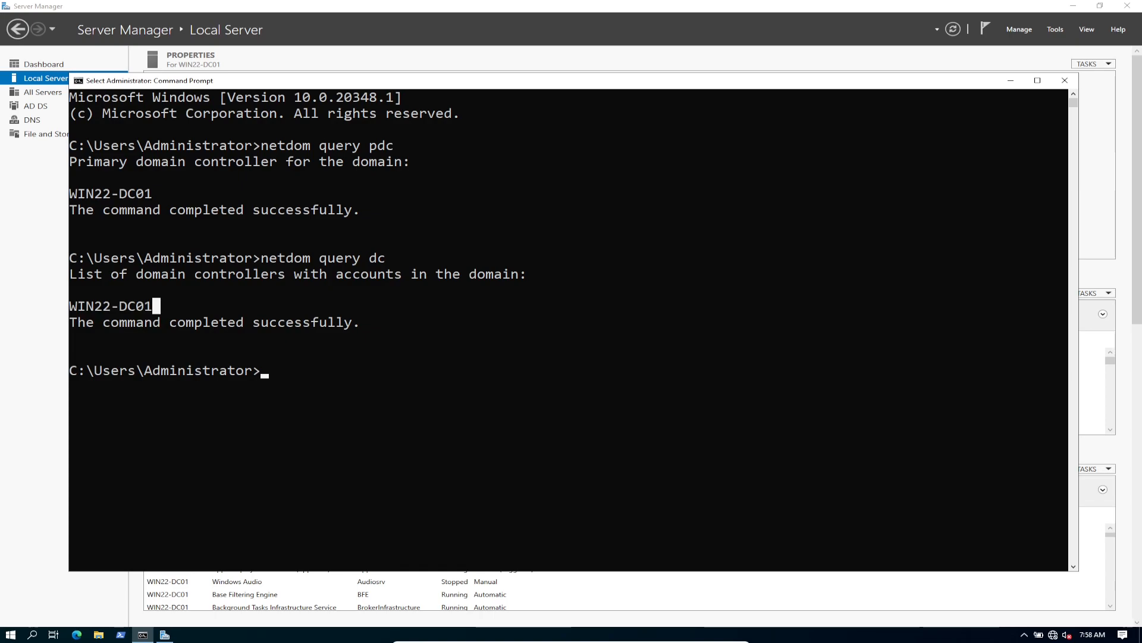
pyautogui.moveTo(264, 146); pyautogui.dragTo(415, 146)
pyautogui.moveTo(390, 258); pyautogui.dragTo(273, 258)
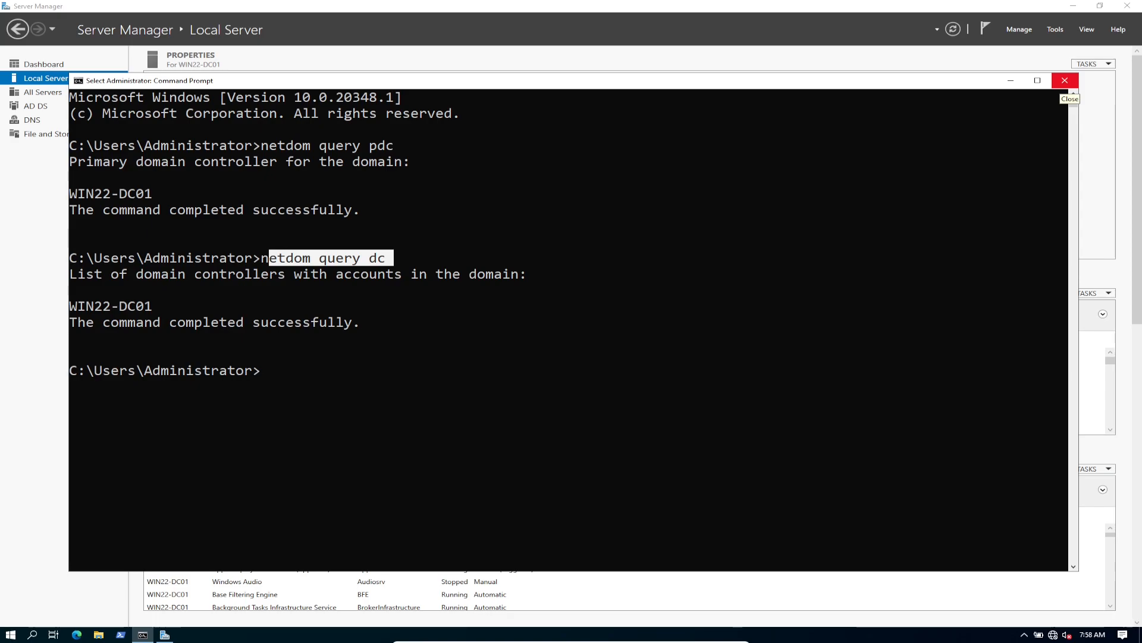
pyautogui.click(1065, 81)
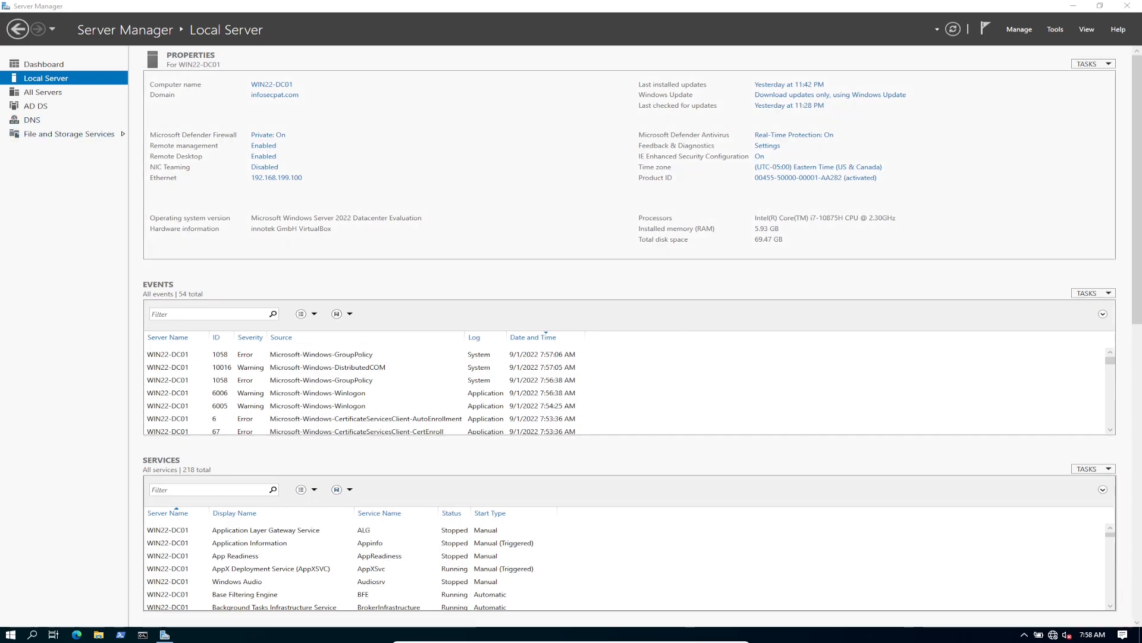
# Open Control Panel and switch its view to large icons
pyautogui.click(10, 634)
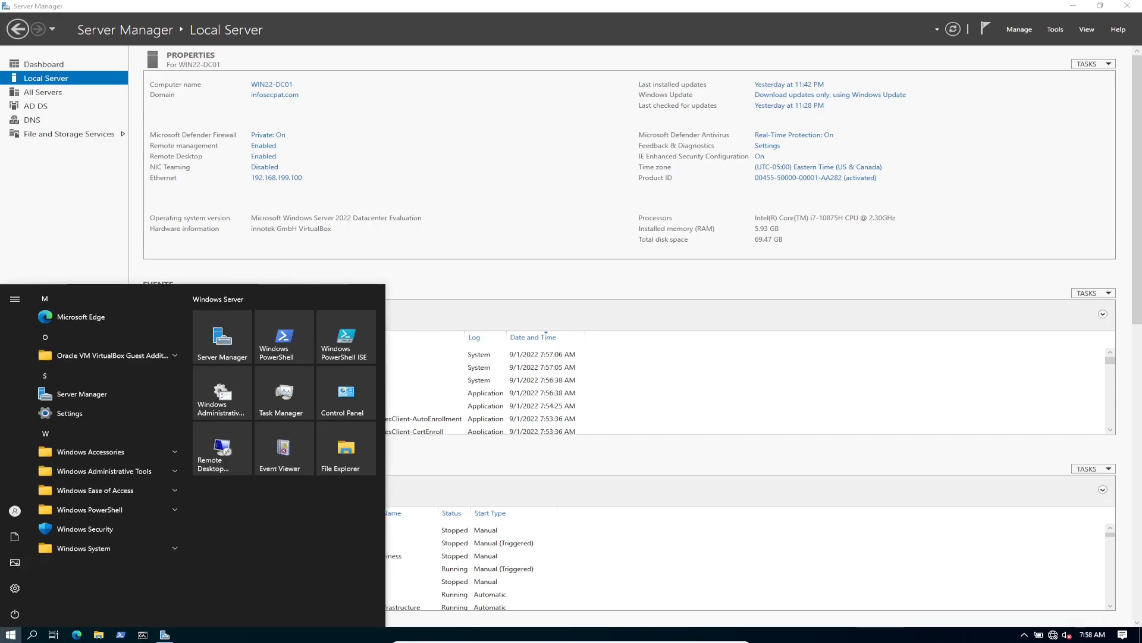
pyautogui.press('Up')
pyautogui.press('Return')
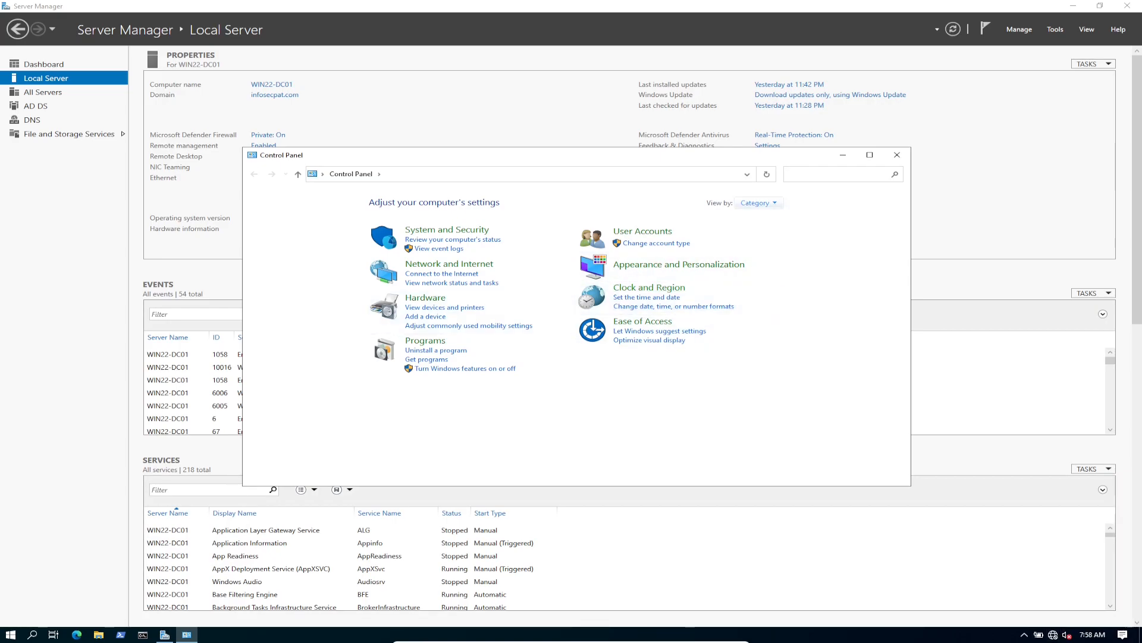
pyautogui.click(757, 203)
pyautogui.click(773, 232)
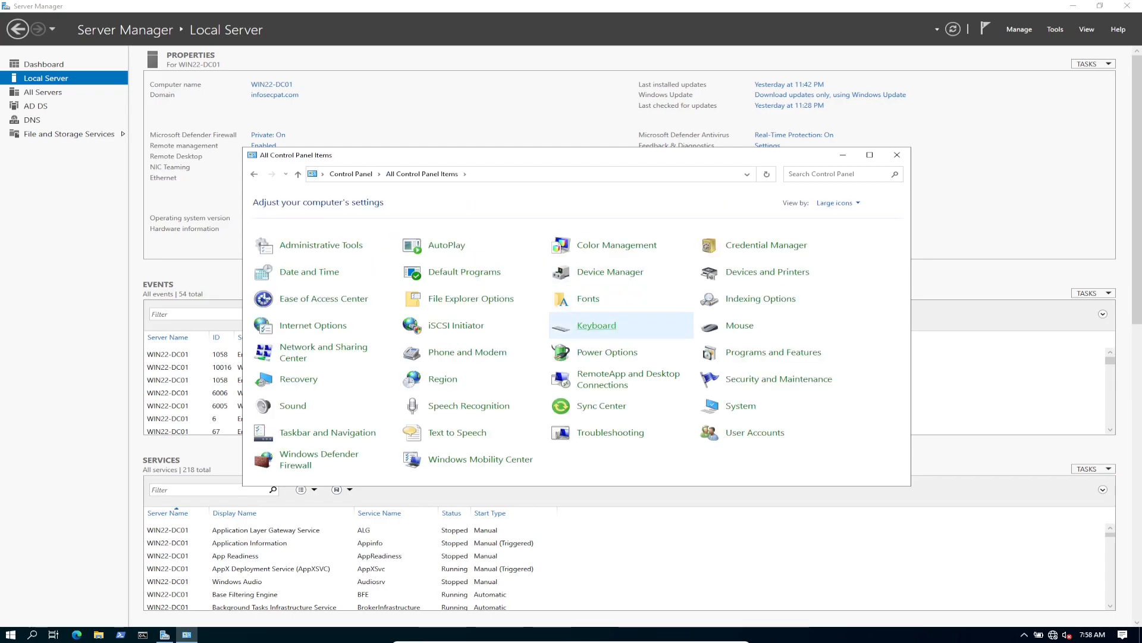
# Go through Network and Sharing Center to the Ethernet adapter and check the IPv4 DNS server entry in its connection details
pyautogui.click(323, 352)
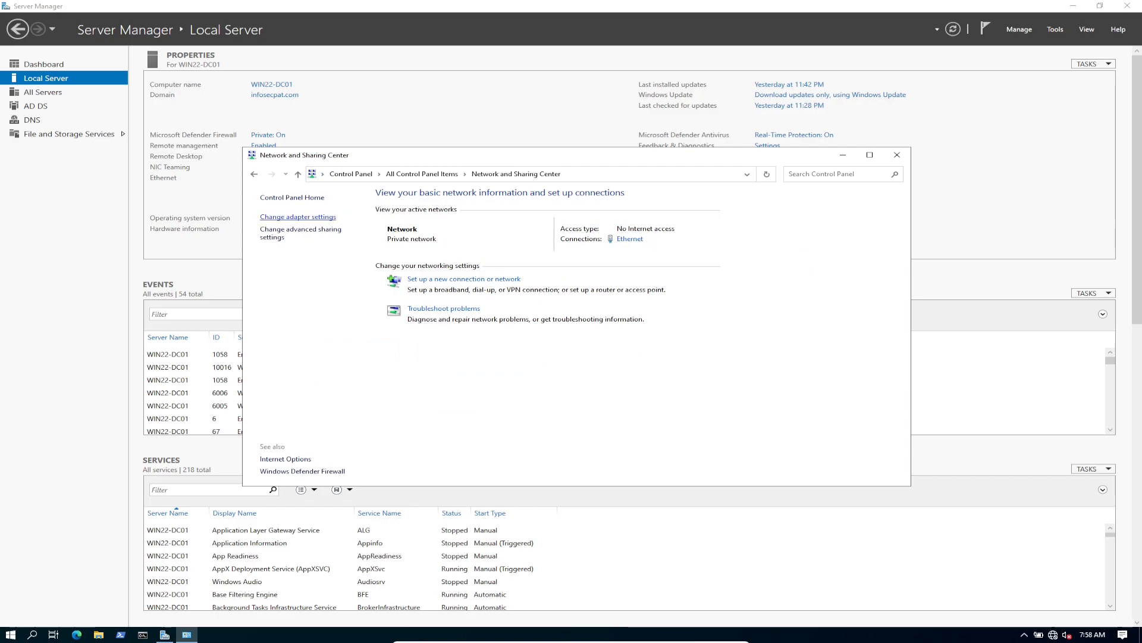
pyautogui.click(298, 217)
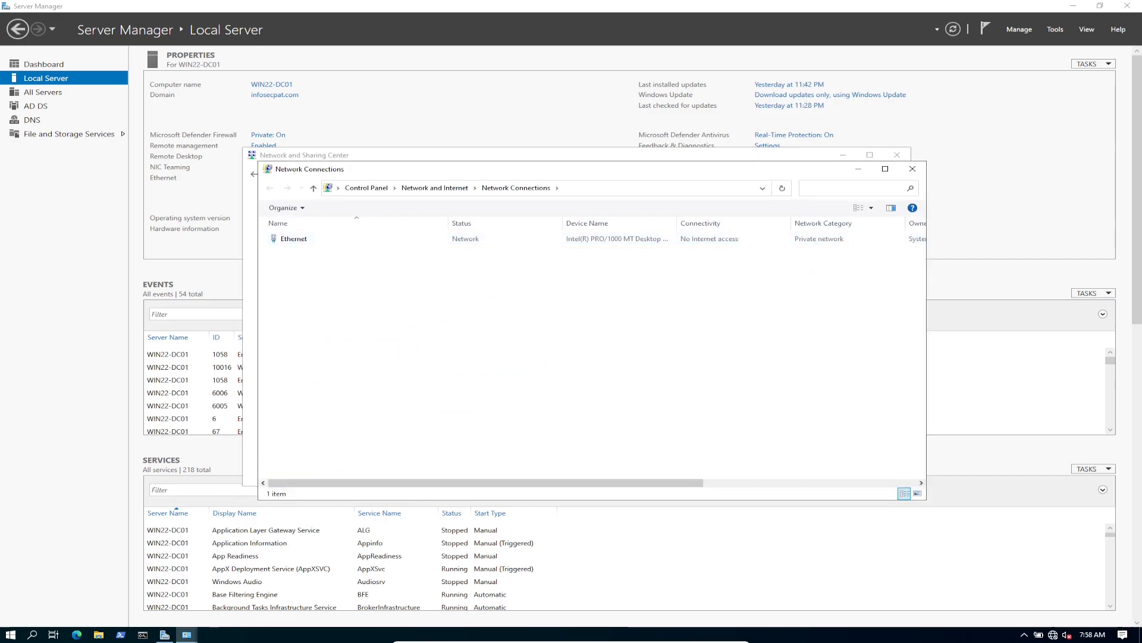
pyautogui.doubleClick(294, 238)
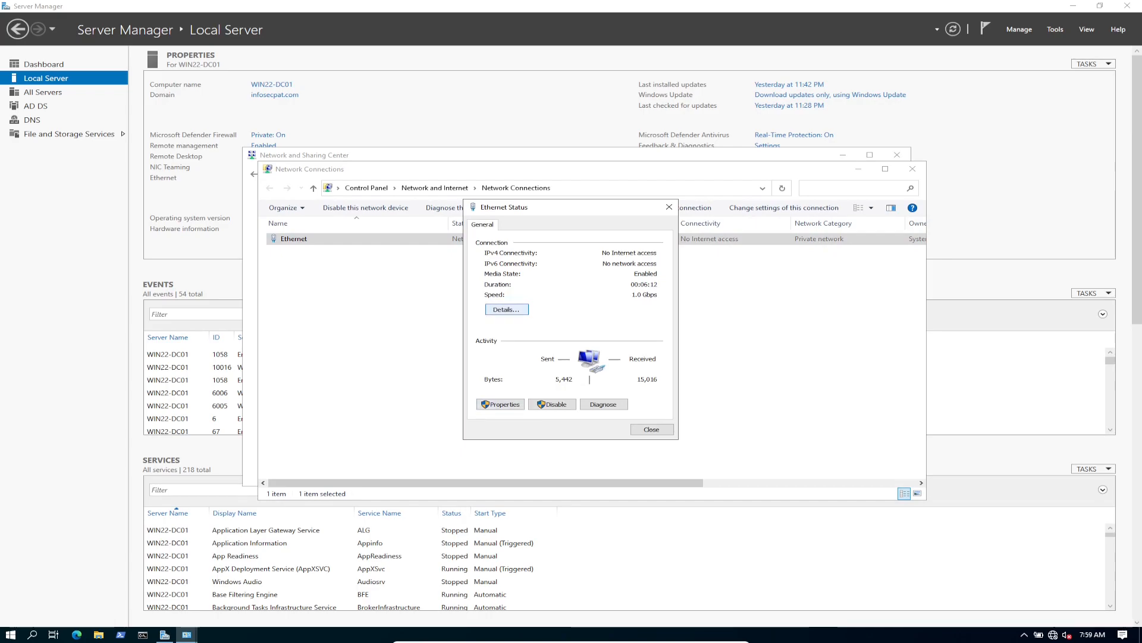
pyautogui.click(507, 310)
pyautogui.click(504, 329)
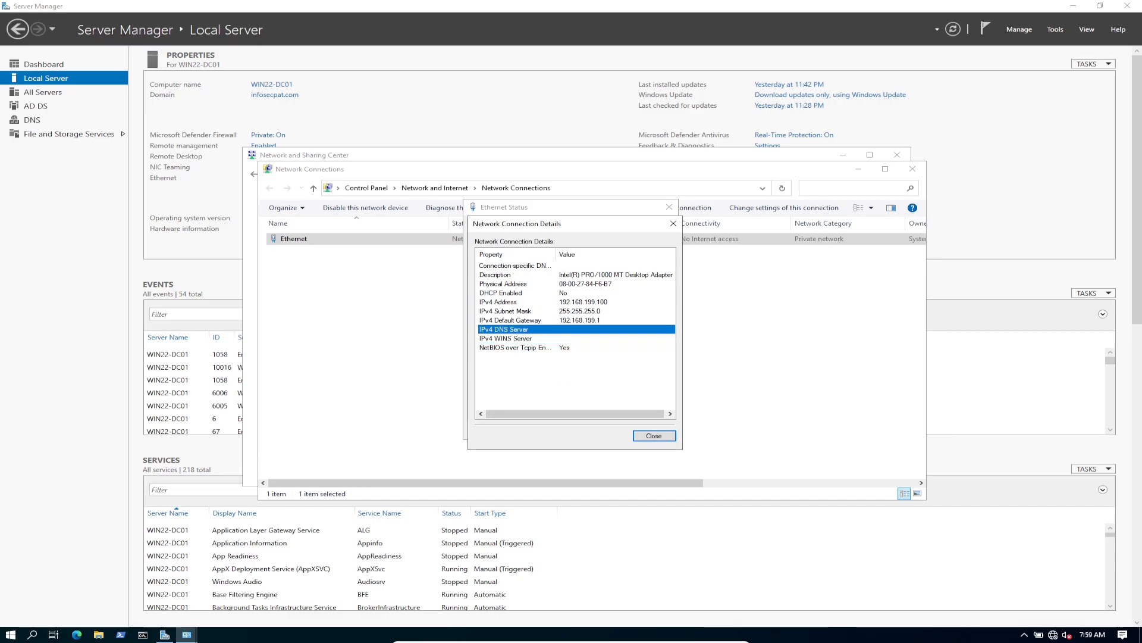
pyautogui.click(654, 436)
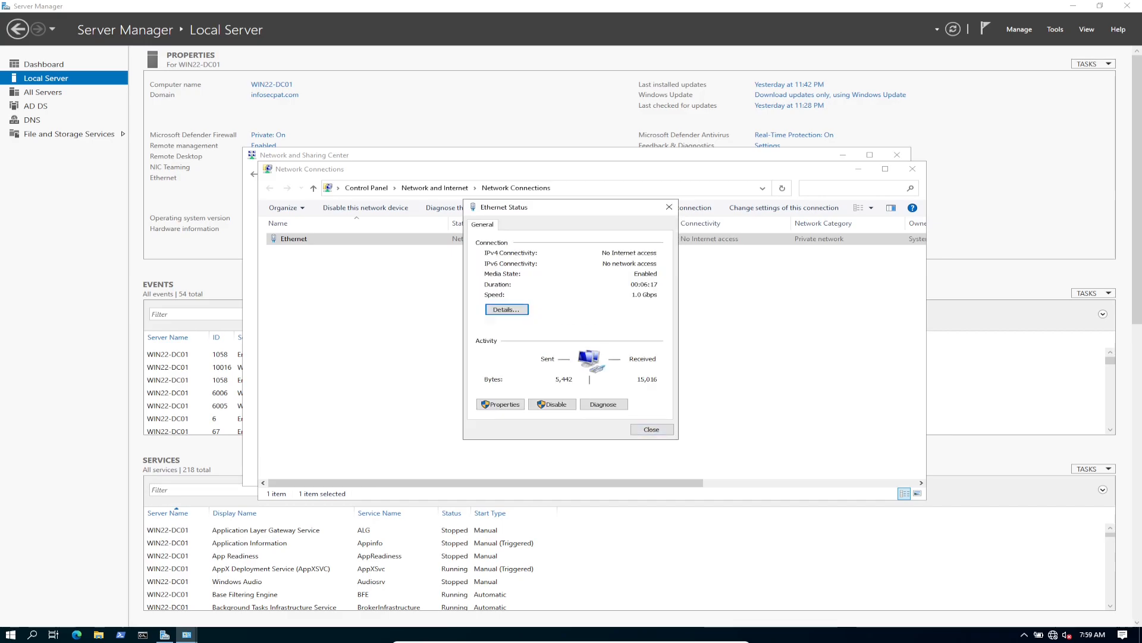
# Set the Ethernet adapter's IPv4 preferred DNS server to 192.168.199.100 and its alternate DNS server to 8.8.8.8
pyautogui.click(501, 404)
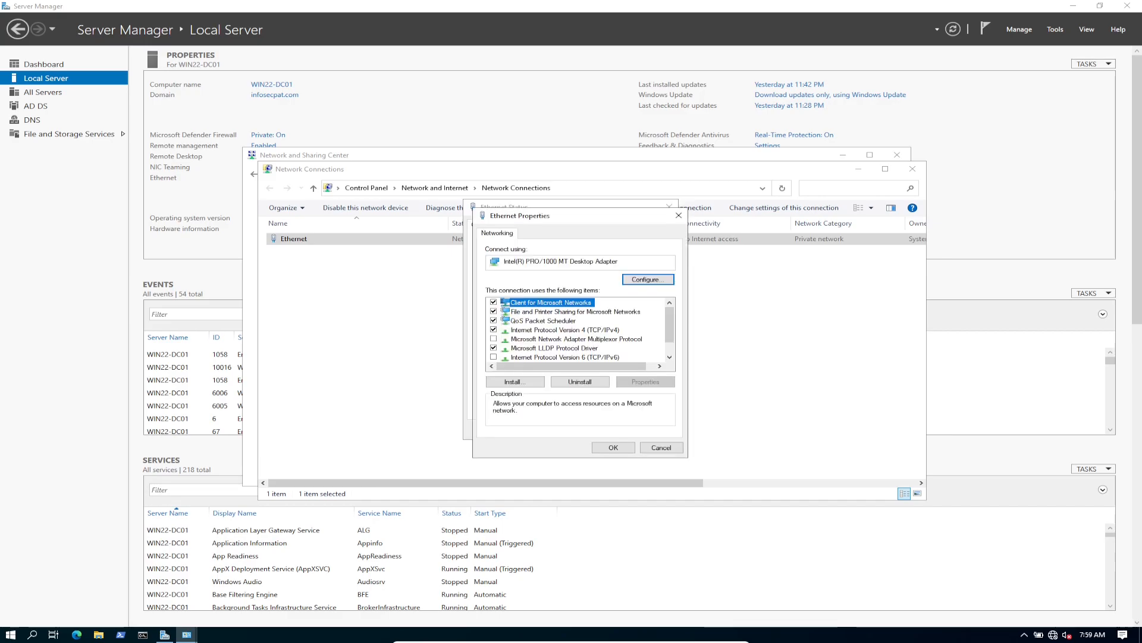
pyautogui.scroll(-1, 578, 329)
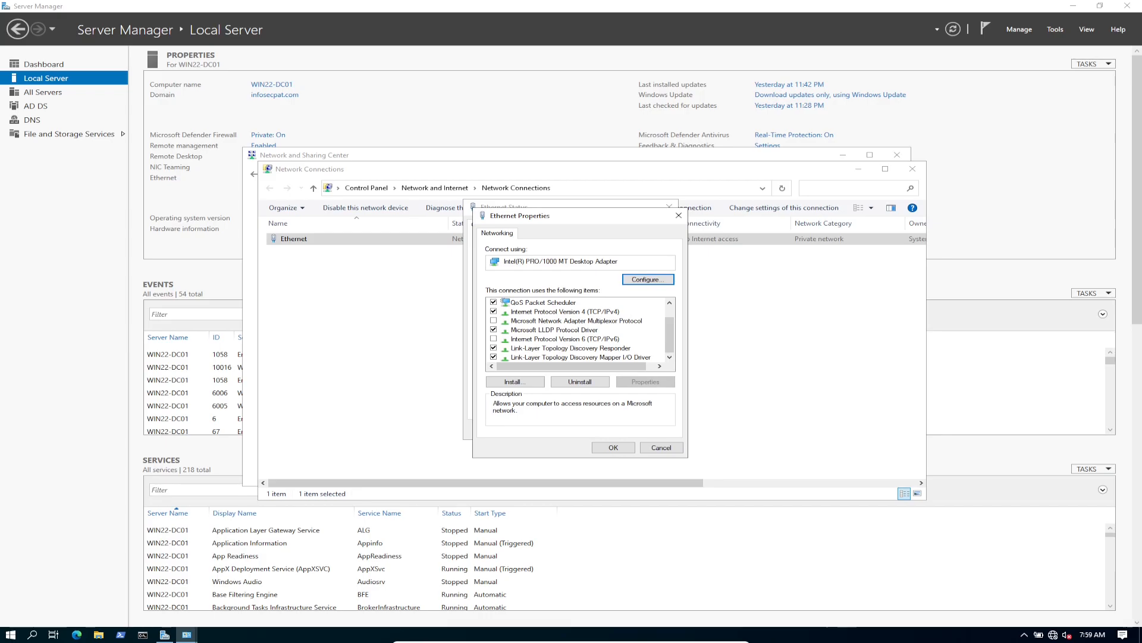
pyautogui.doubleClick(565, 312)
pyautogui.moveTo(595, 257); pyautogui.dragTo(552, 208)
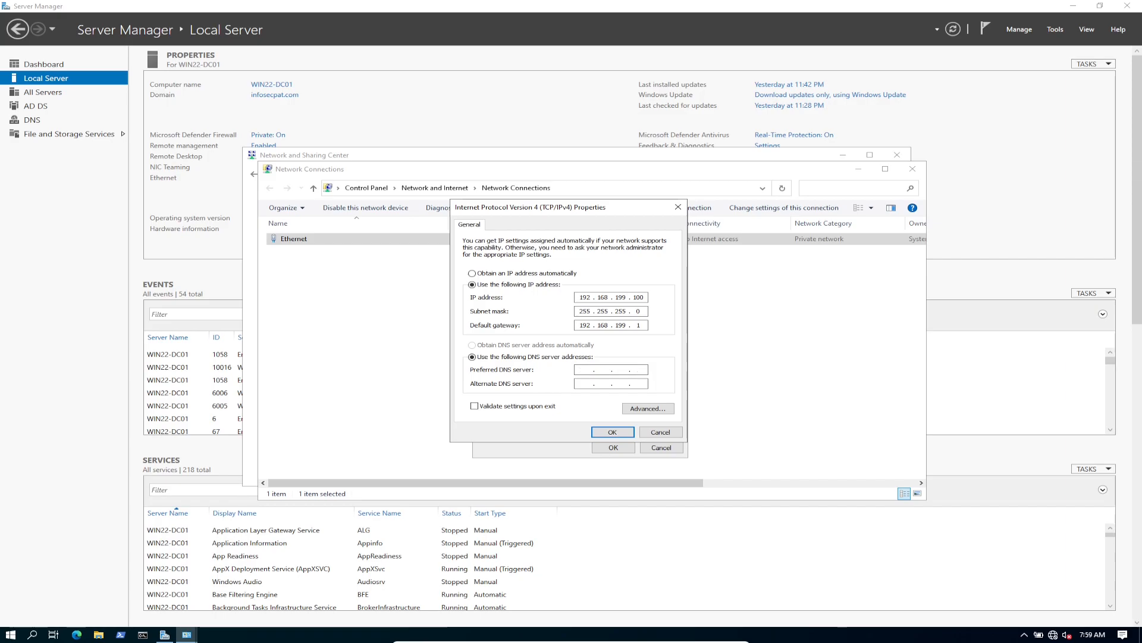
pyautogui.write('192 . 1 . .')
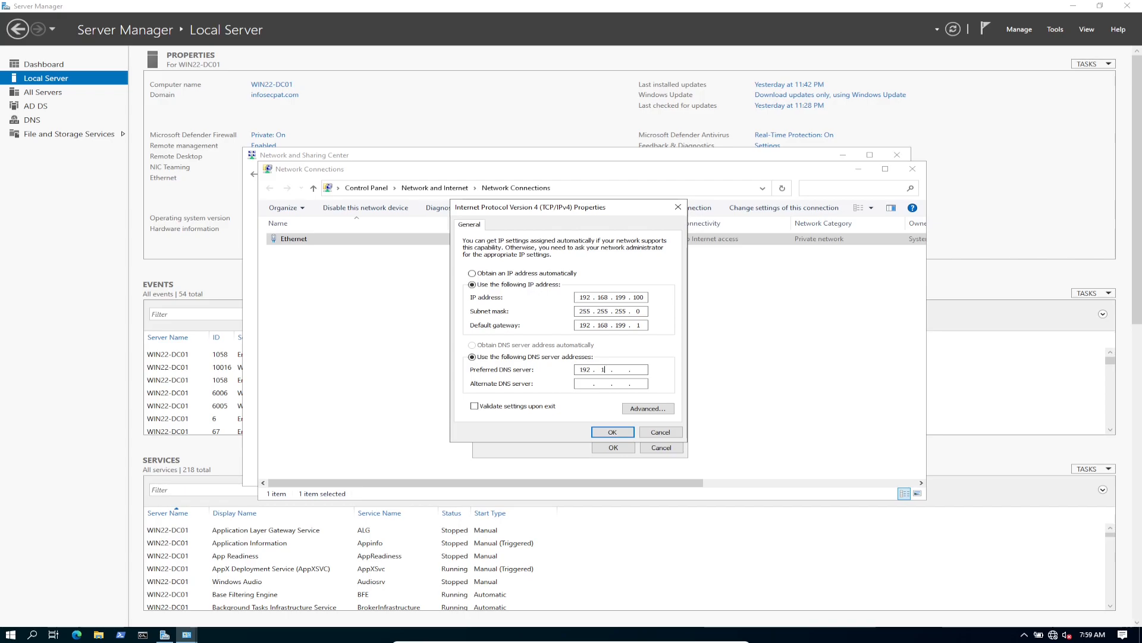
pyautogui.write('92168199100')
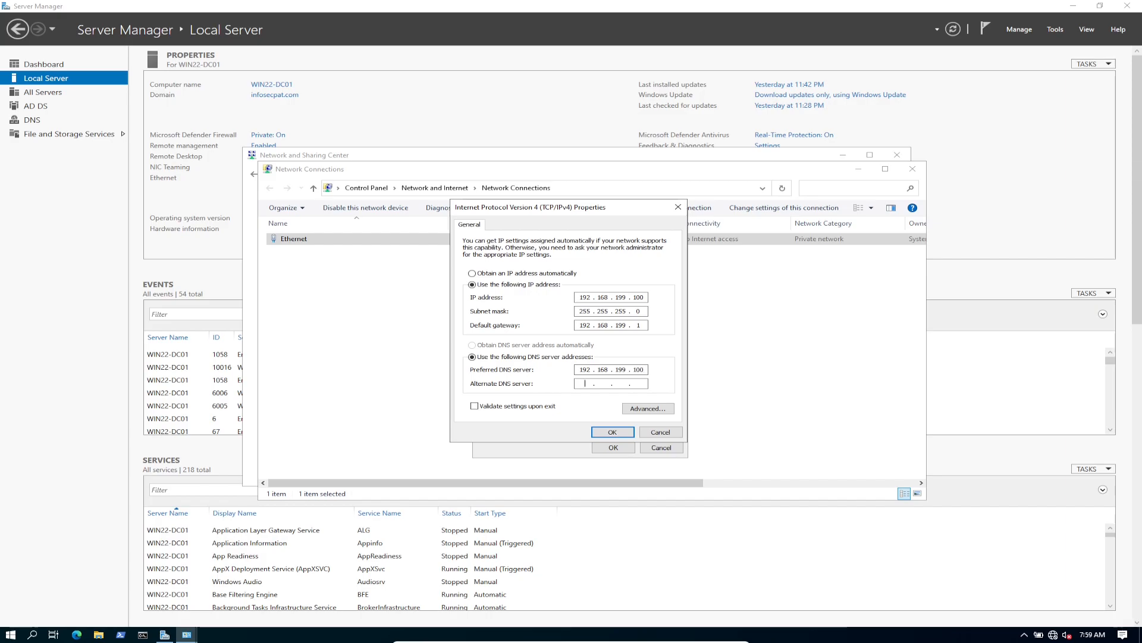
pyautogui.write('8.8.8.8')
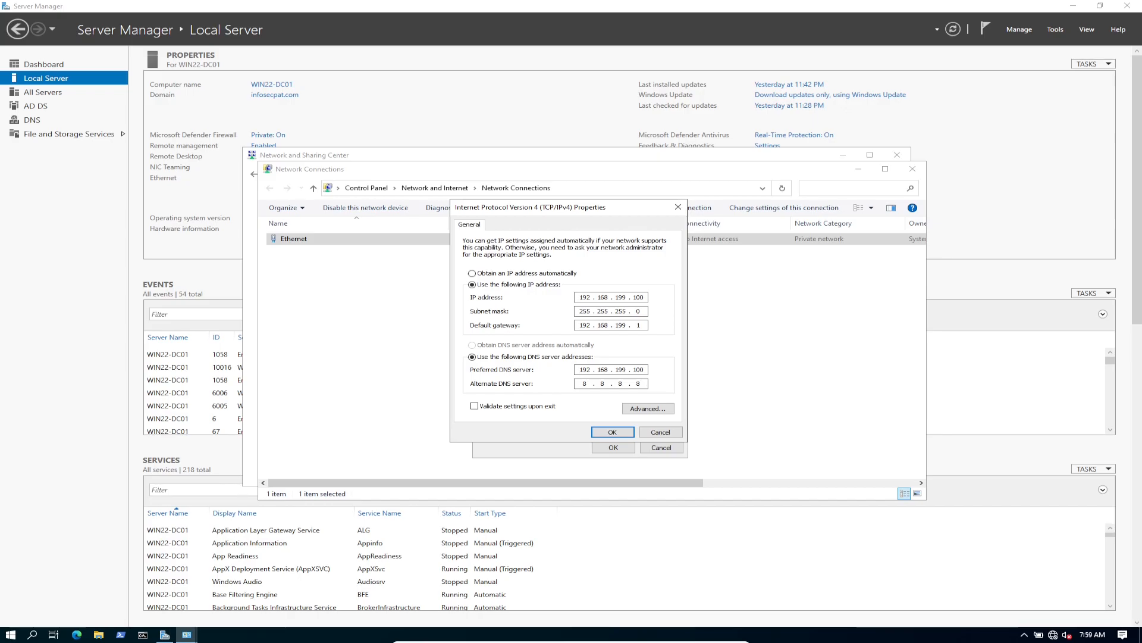
# Turn on validation of the IPv4 settings upon exit, accept the changes and close all network windows
pyautogui.click(474, 406)
pyautogui.click(613, 433)
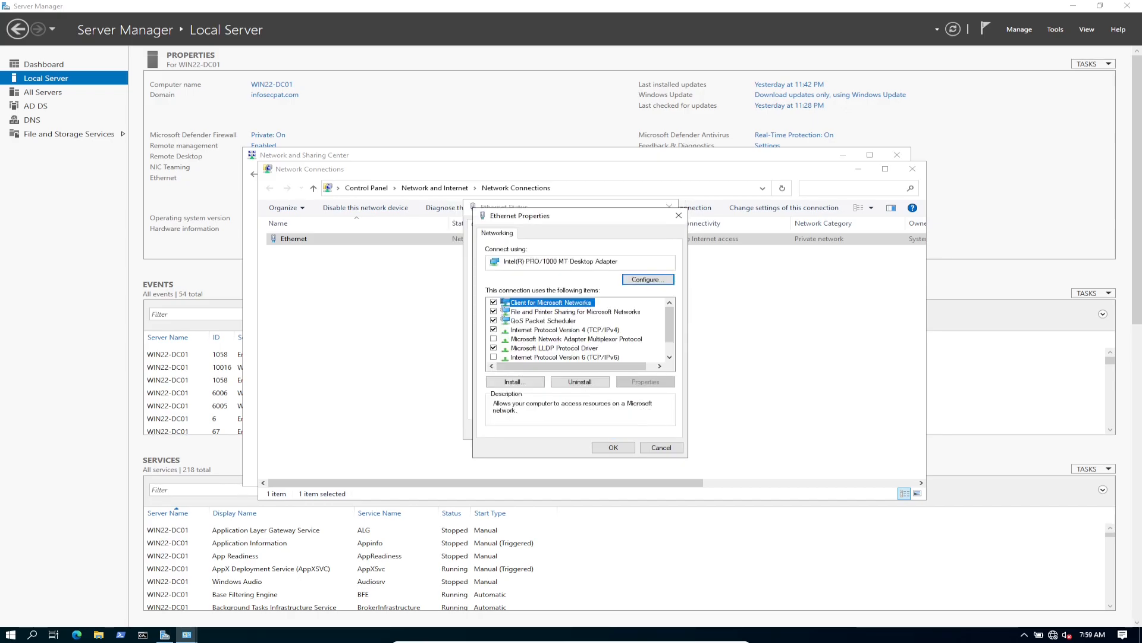
pyautogui.press('Return')
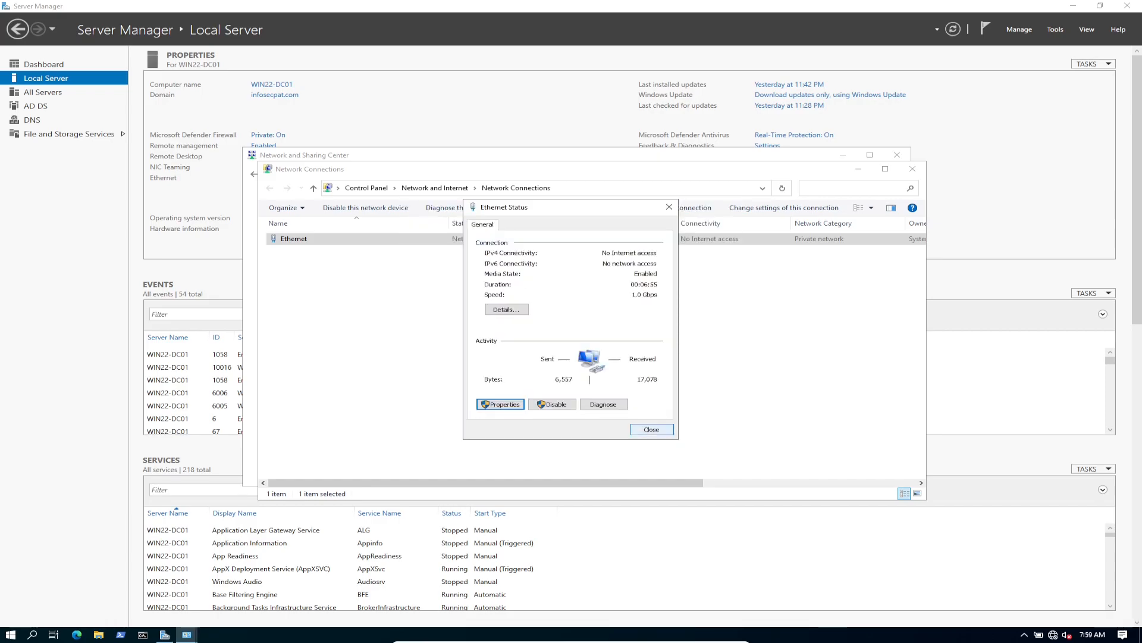
pyautogui.click(652, 429)
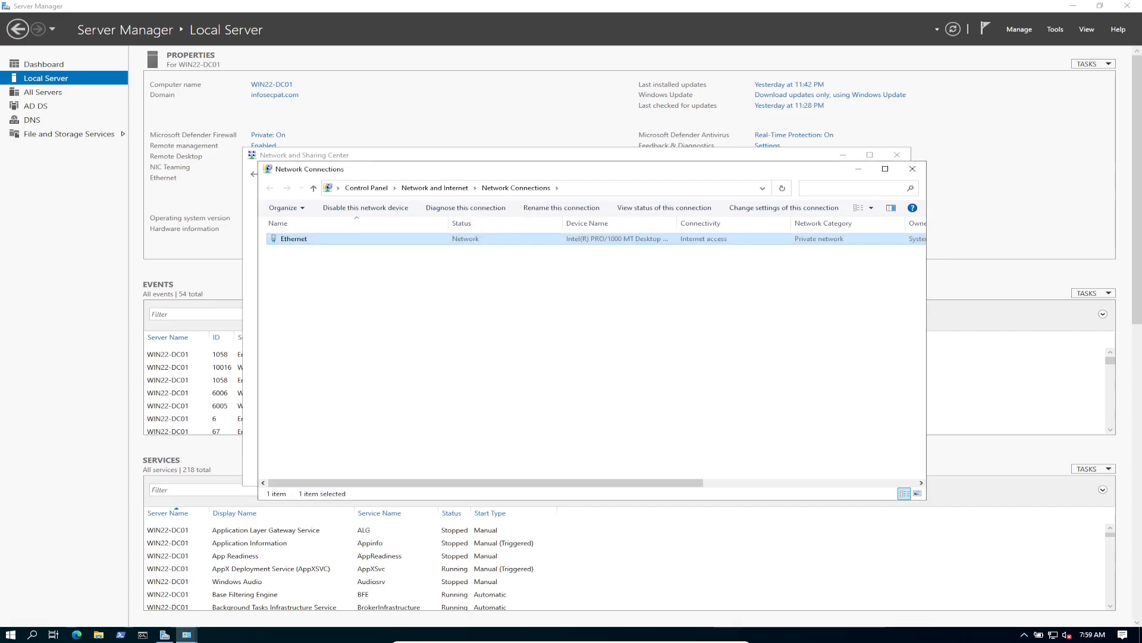
pyautogui.click(912, 169)
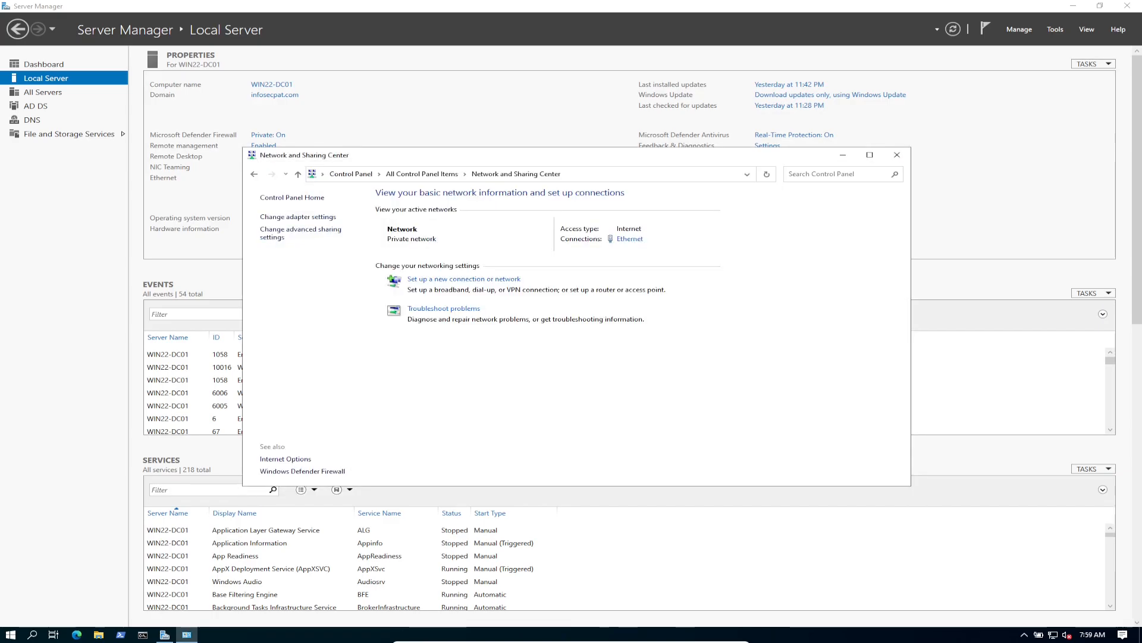
pyautogui.click(896, 154)
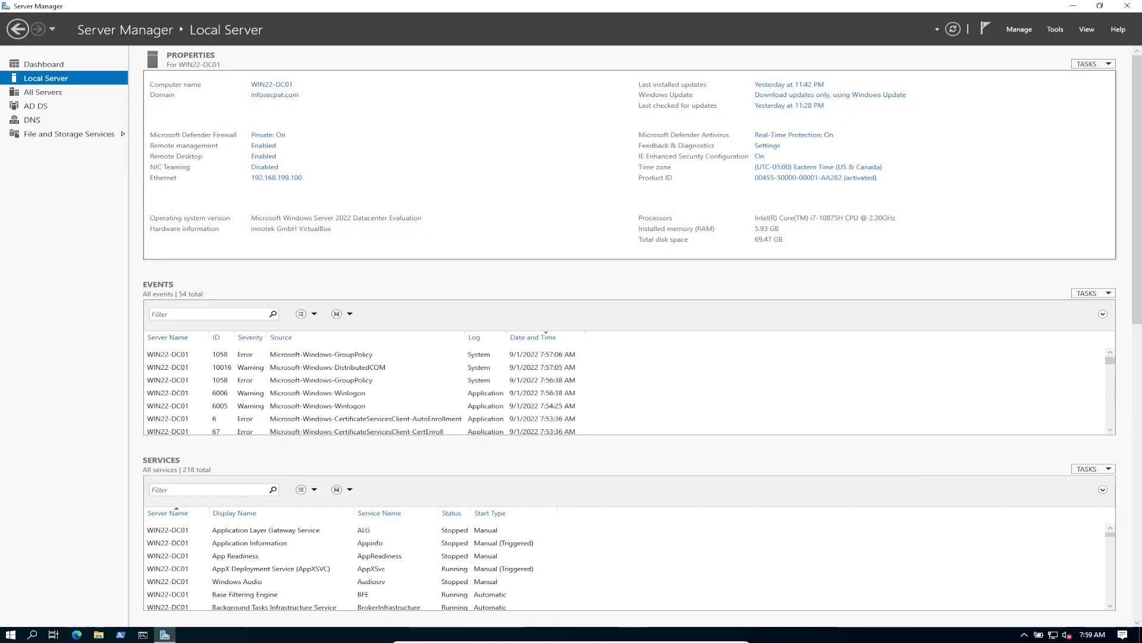
# Open Active Directory Users and Computers and view the Domain Controllers organizational unit of infosecpat.com
pyautogui.click(1055, 30)
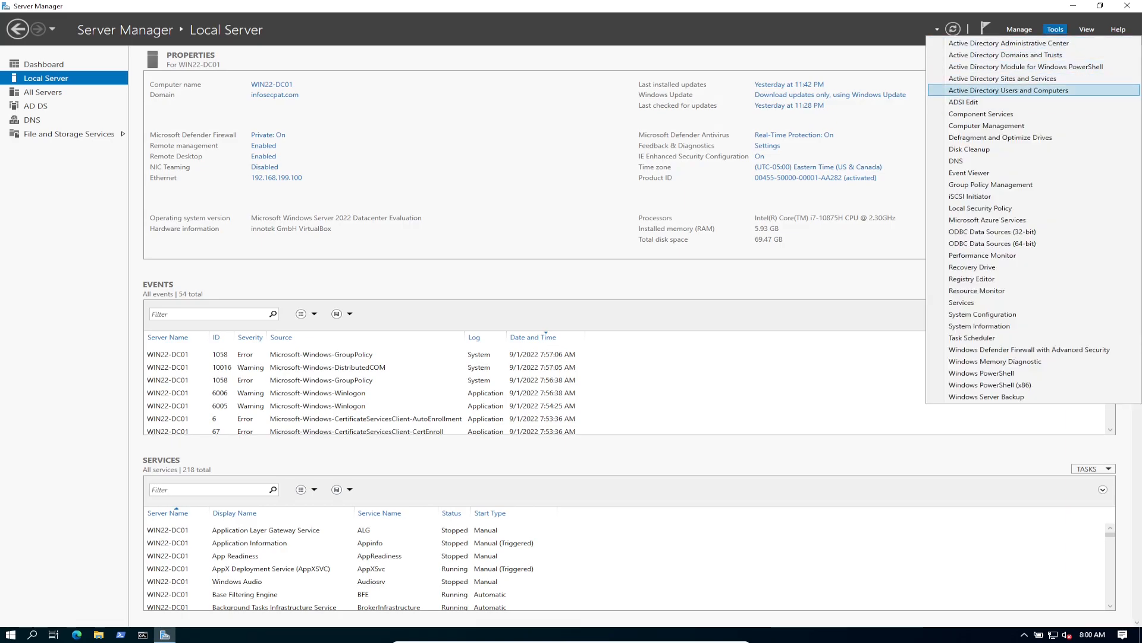
pyautogui.click(1009, 91)
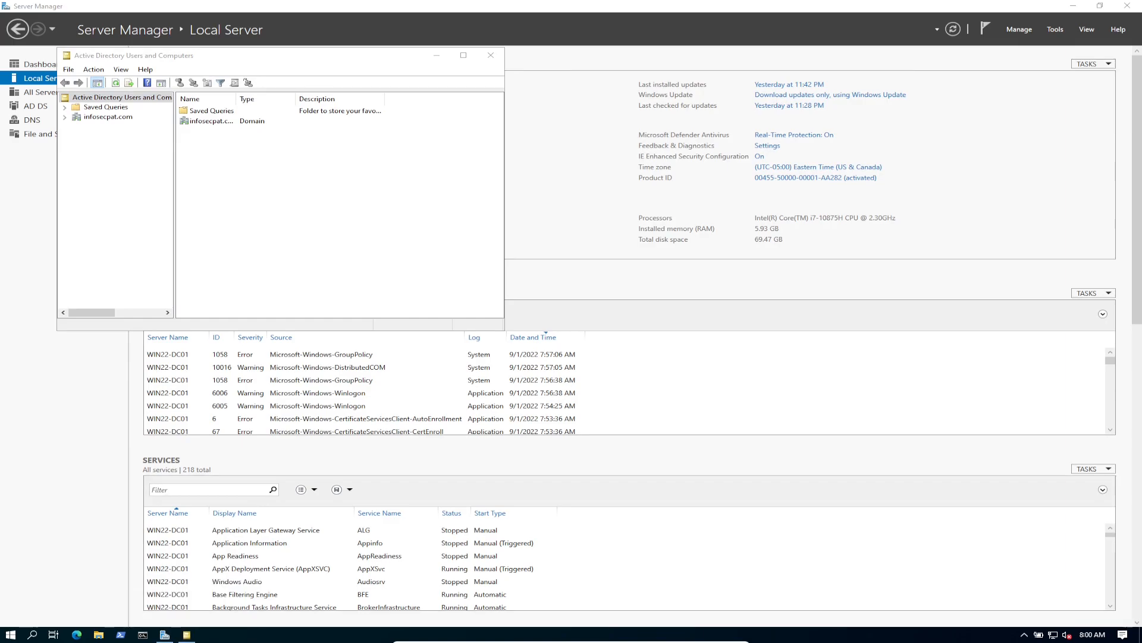
pyautogui.moveTo(309, 58); pyautogui.dragTo(686, 124)
pyautogui.doubleClick(587, 185)
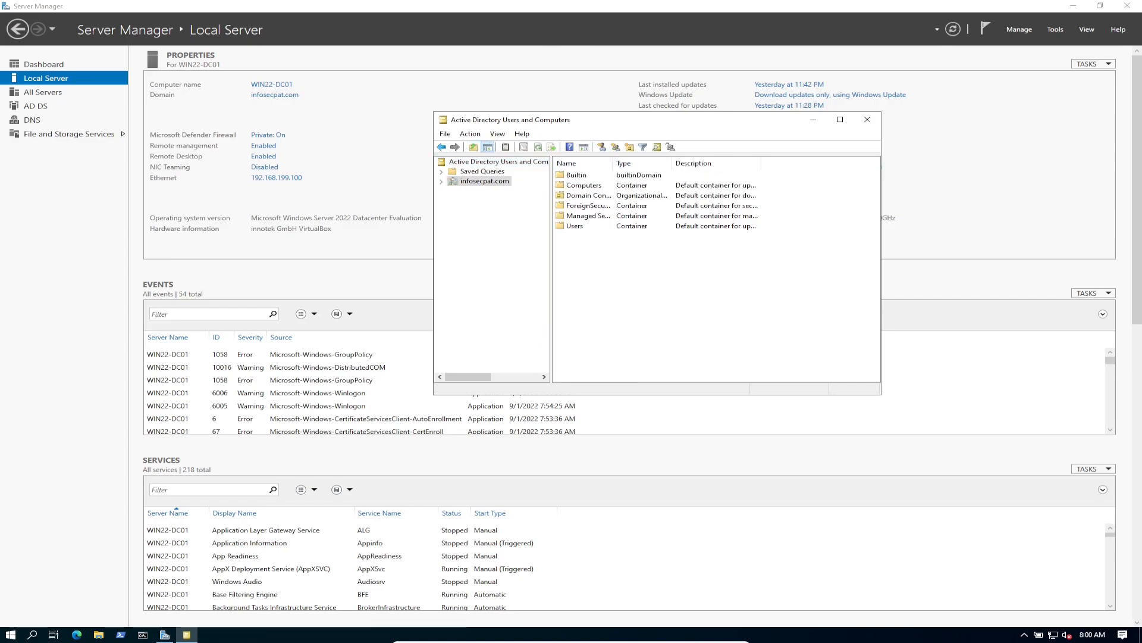
pyautogui.click(442, 181)
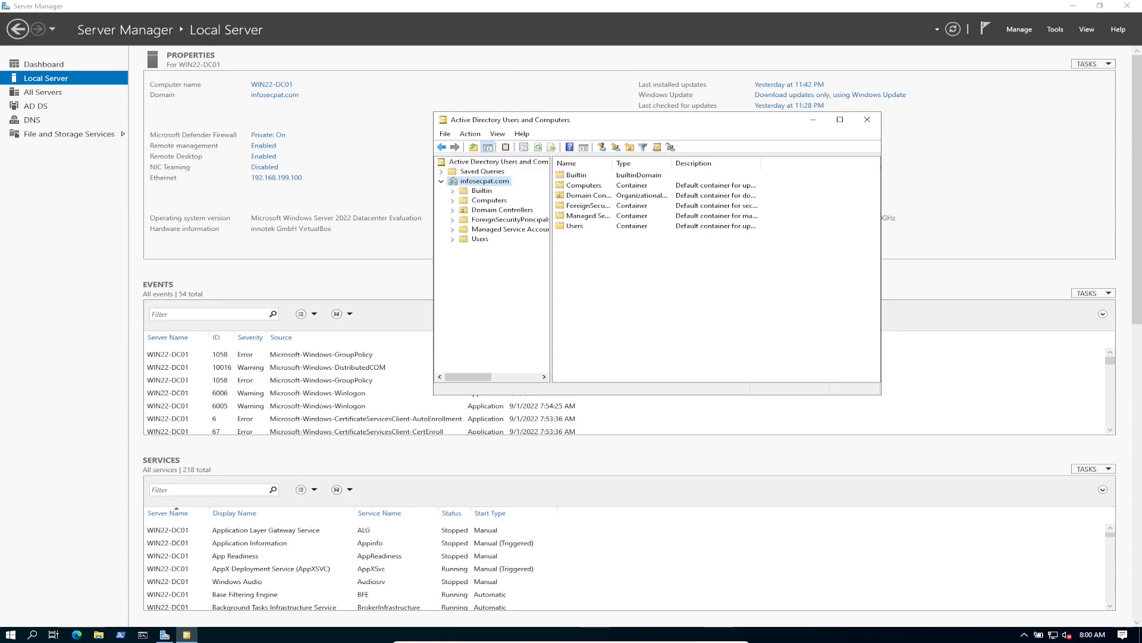
pyautogui.click(502, 210)
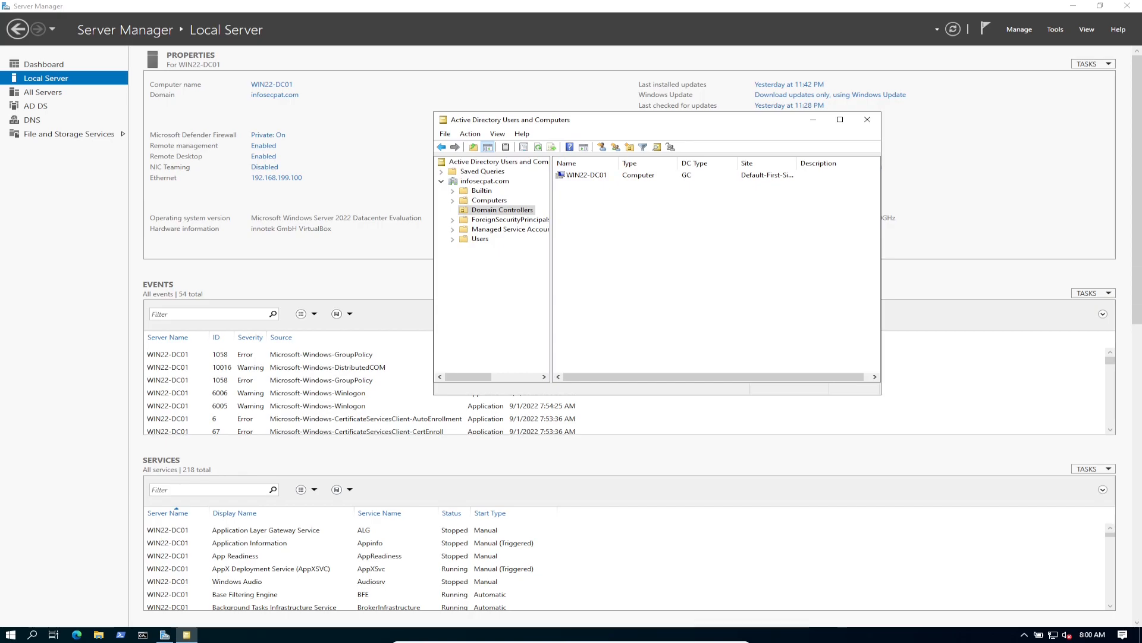
# Review the general and Managed By properties of the infosecpat.com domain, then dismiss the dialog
pyautogui.click(483, 181)
pyautogui.rightClick(487, 182)
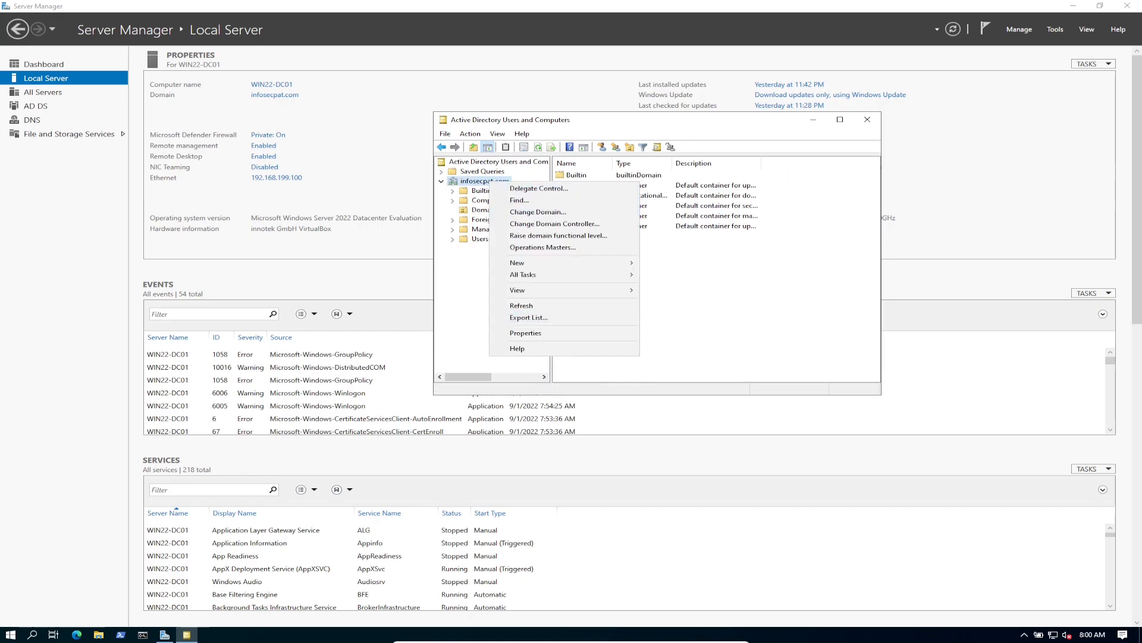
pyautogui.click(526, 333)
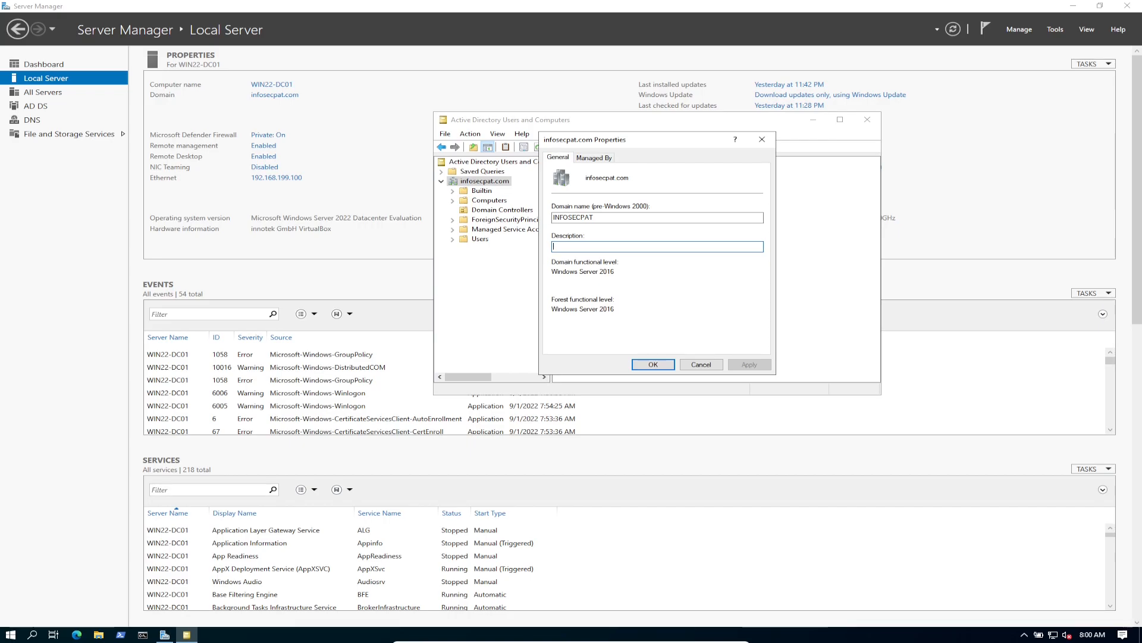
pyautogui.hotkey('ctrl', 'Tab')
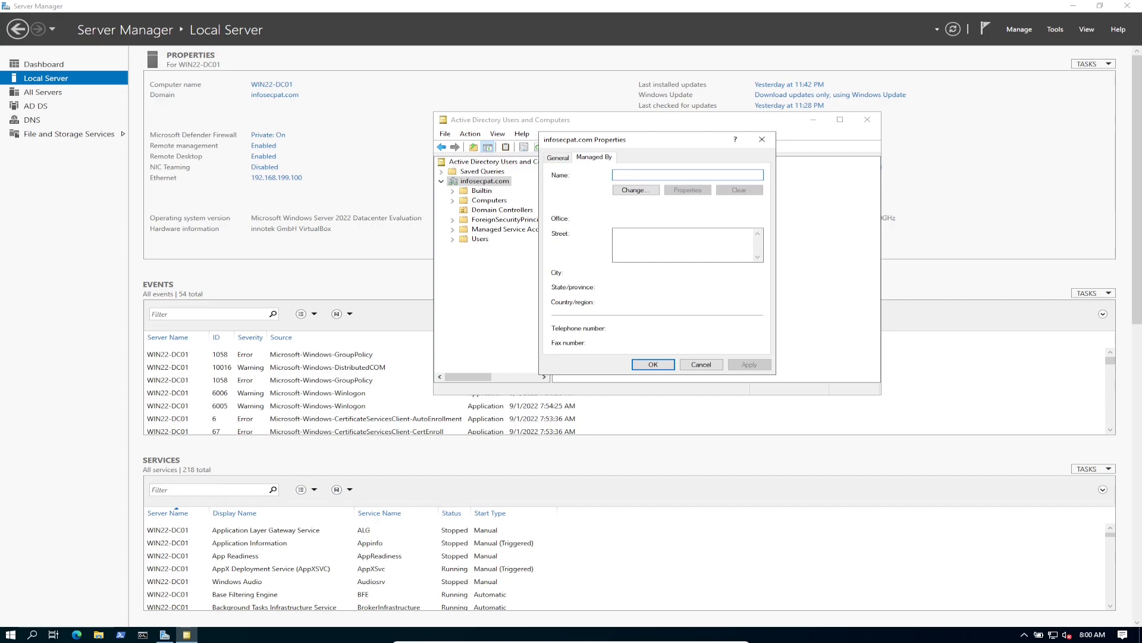
pyautogui.press('Tab')
pyautogui.press('Tab')
pyautogui.press('Tab')
pyautogui.press('Return')
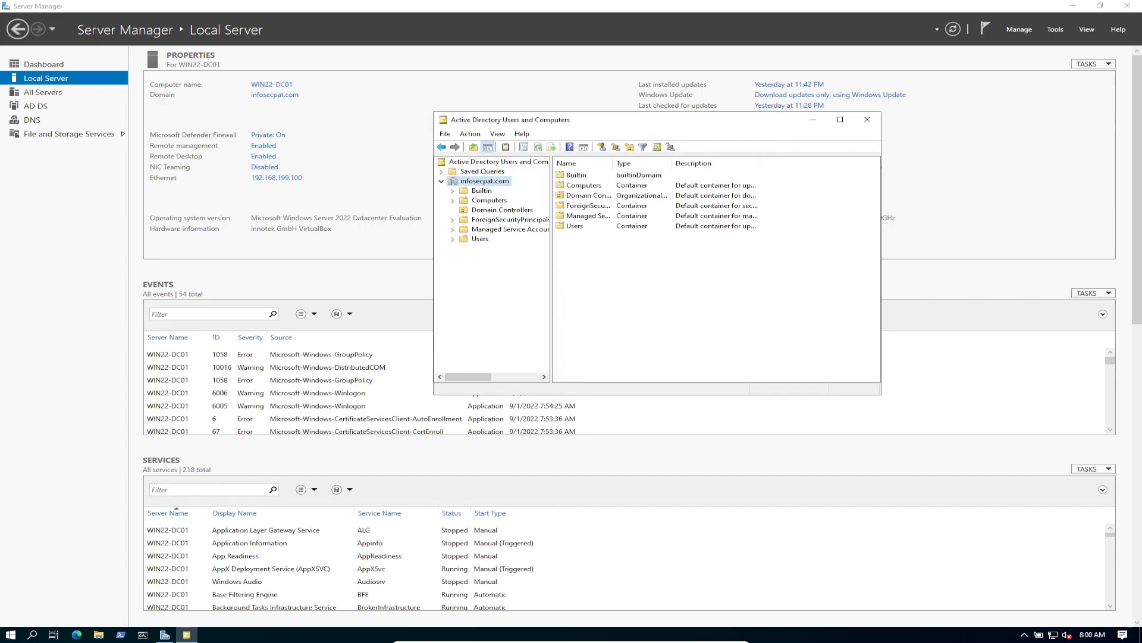
# Look at the commands available for the console root, then close Active Directory Users and Computers
pyautogui.click(489, 162)
pyautogui.rightClick(489, 160)
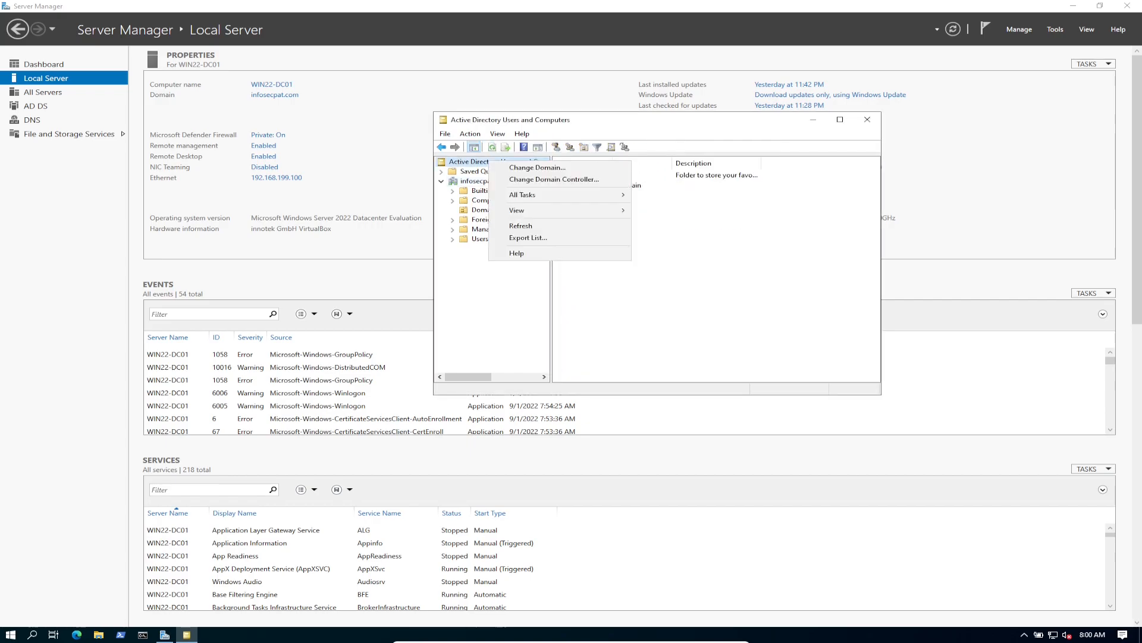
pyautogui.press('Escape')
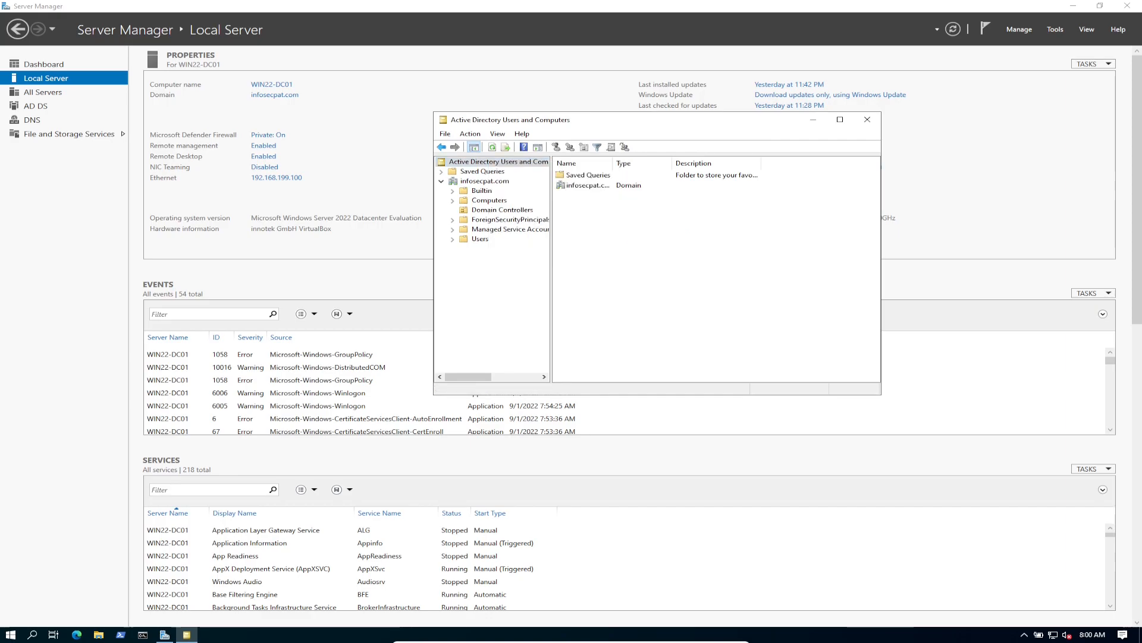
pyautogui.click(867, 119)
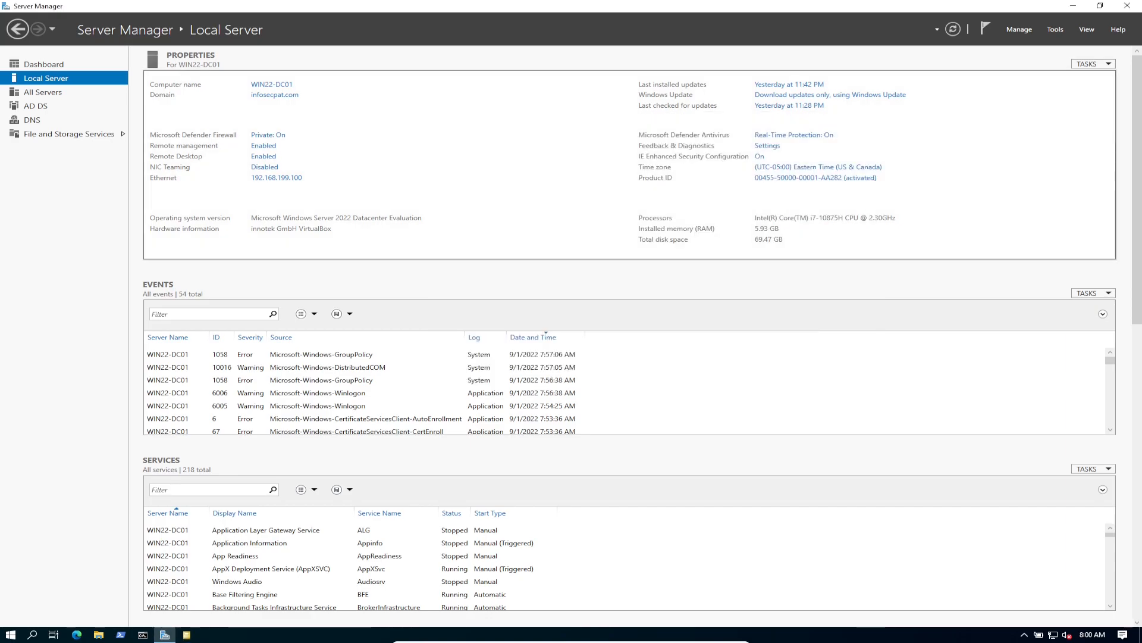
# Open DNS Manager from Server Manager and expand the WIN22-DC01 server to show its zone folders
pyautogui.click(1055, 29)
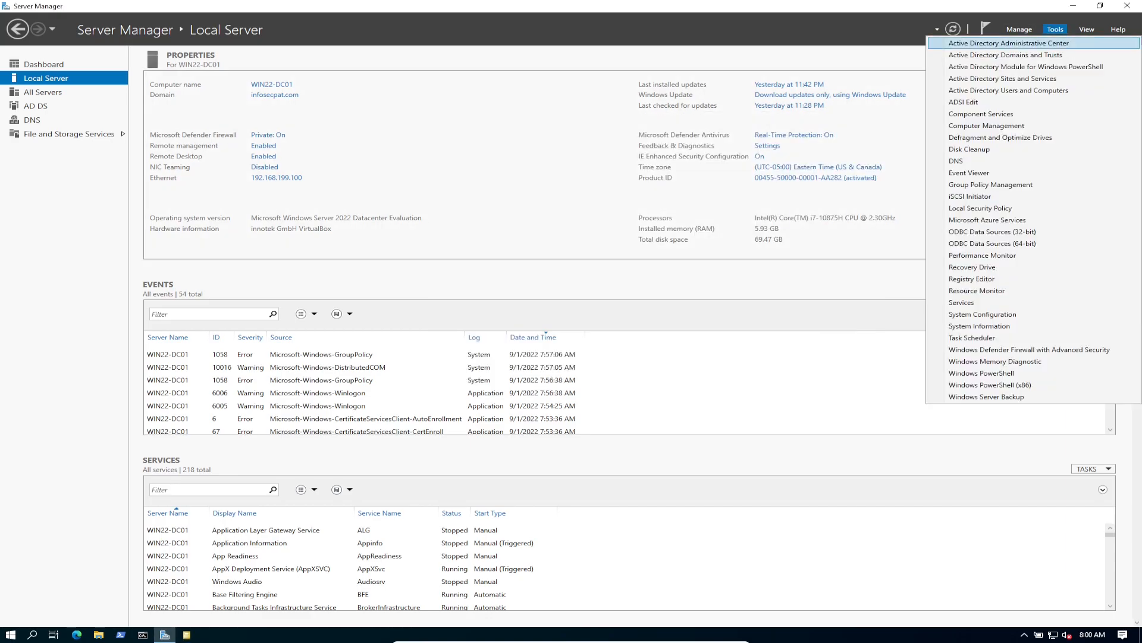
pyautogui.click(956, 161)
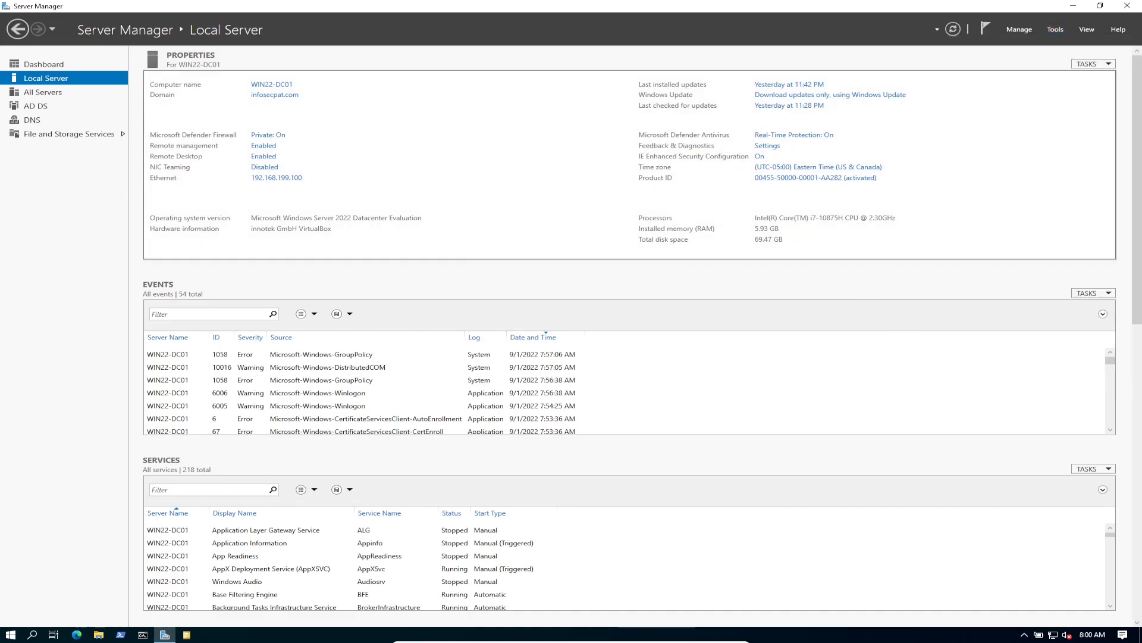
pyautogui.moveTo(357, 33); pyautogui.dragTo(630, 75)
pyautogui.click(456, 130)
pyautogui.doubleClick(457, 130)
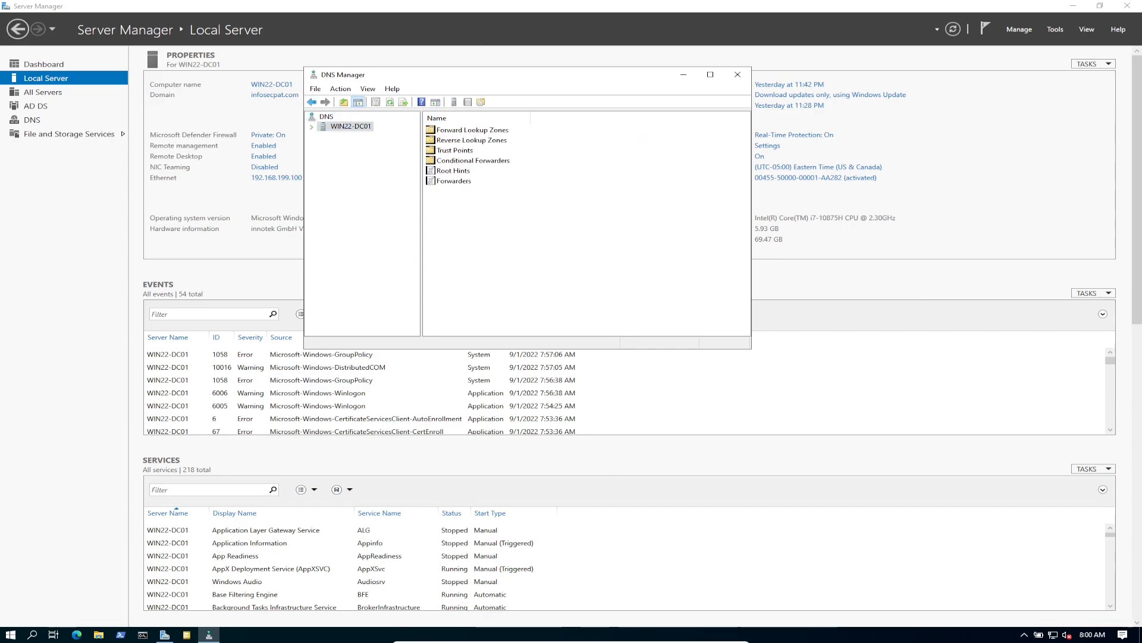
pyautogui.click(311, 127)
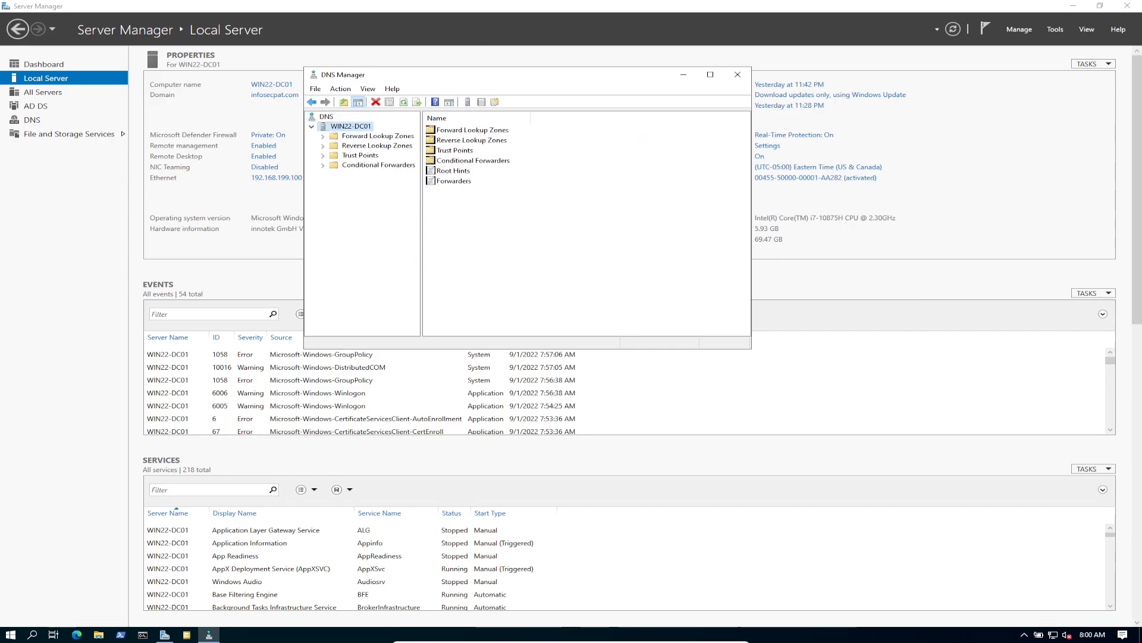
# Examine the records in the _msdcs.infosecpat.com and infosecpat.com forward lookup zones, including the win22-dc01 host record, widening the window to fit
pyautogui.click(378, 137)
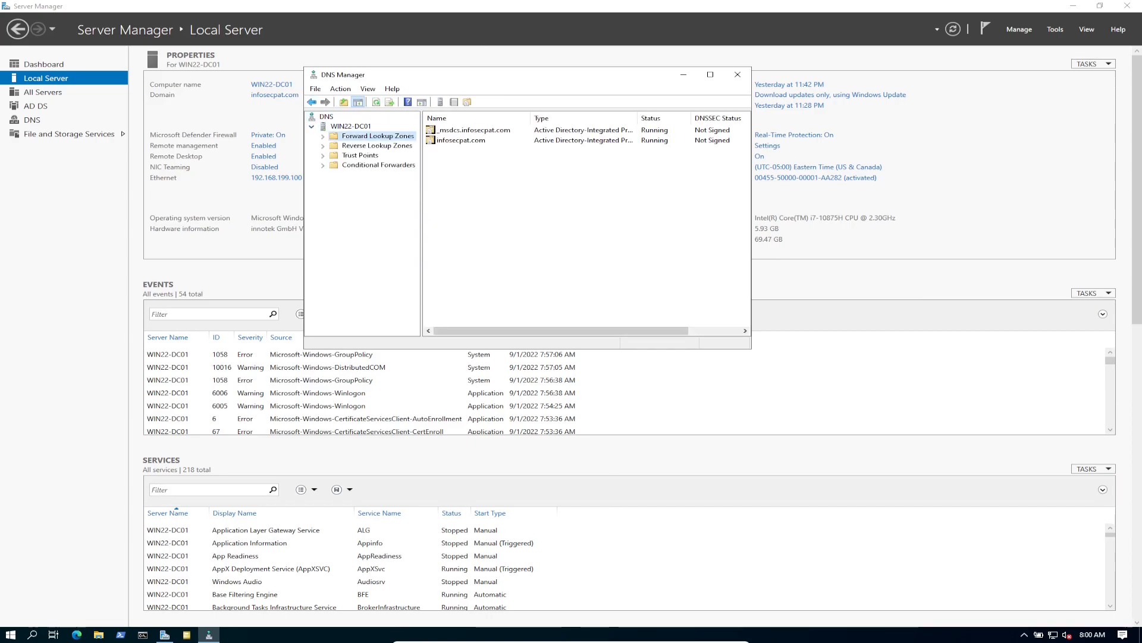
pyautogui.click(323, 136)
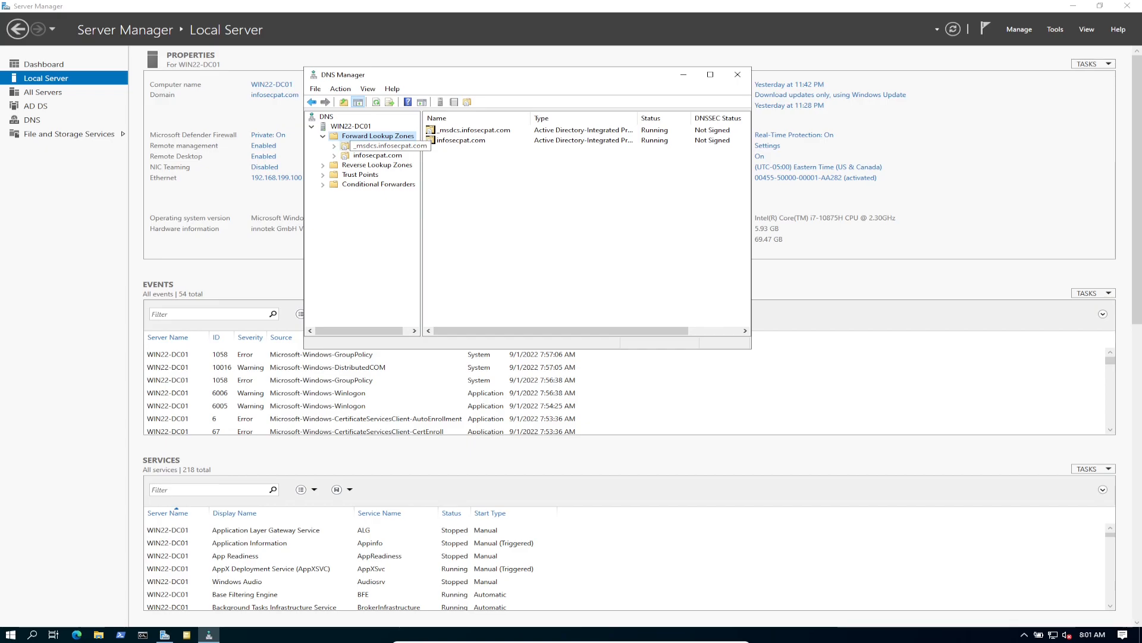
pyautogui.click(385, 146)
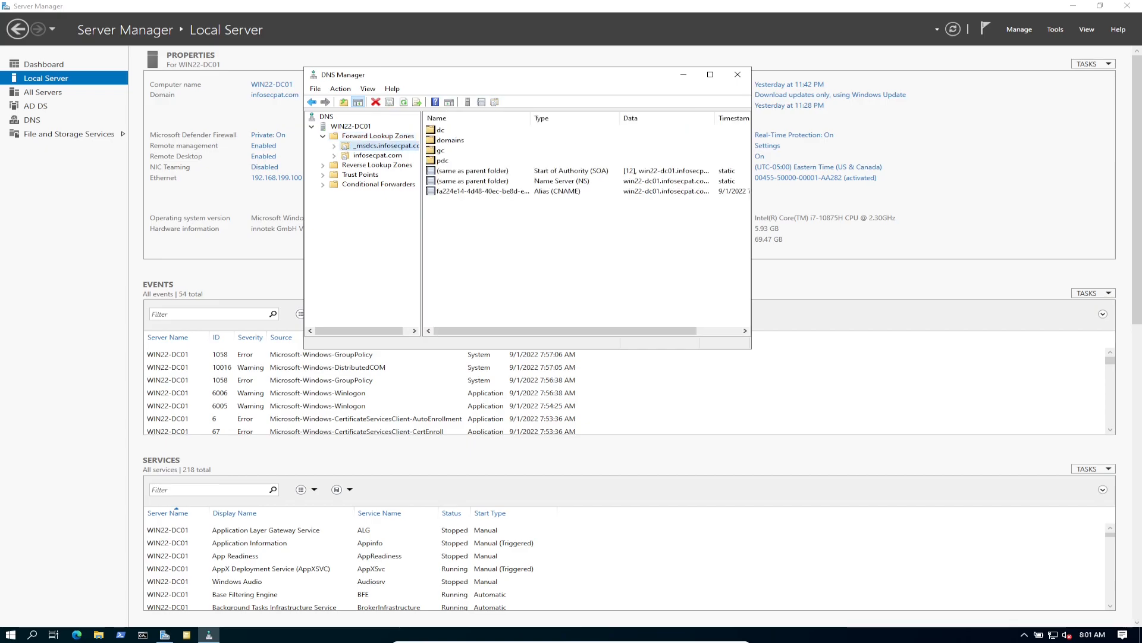
pyautogui.click(377, 155)
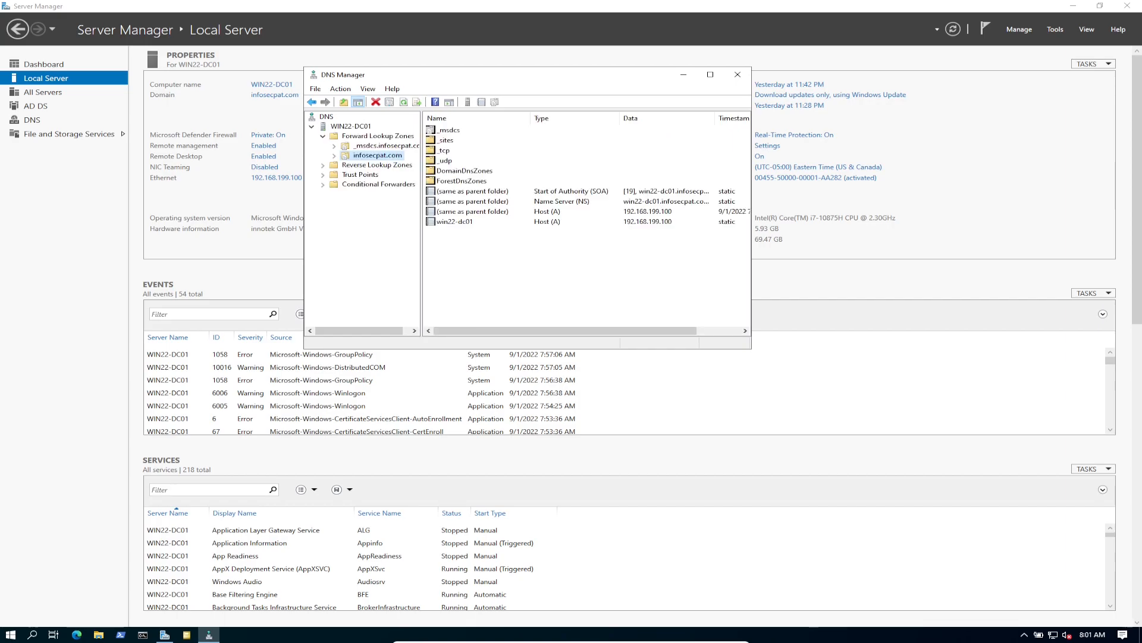
pyautogui.click(455, 222)
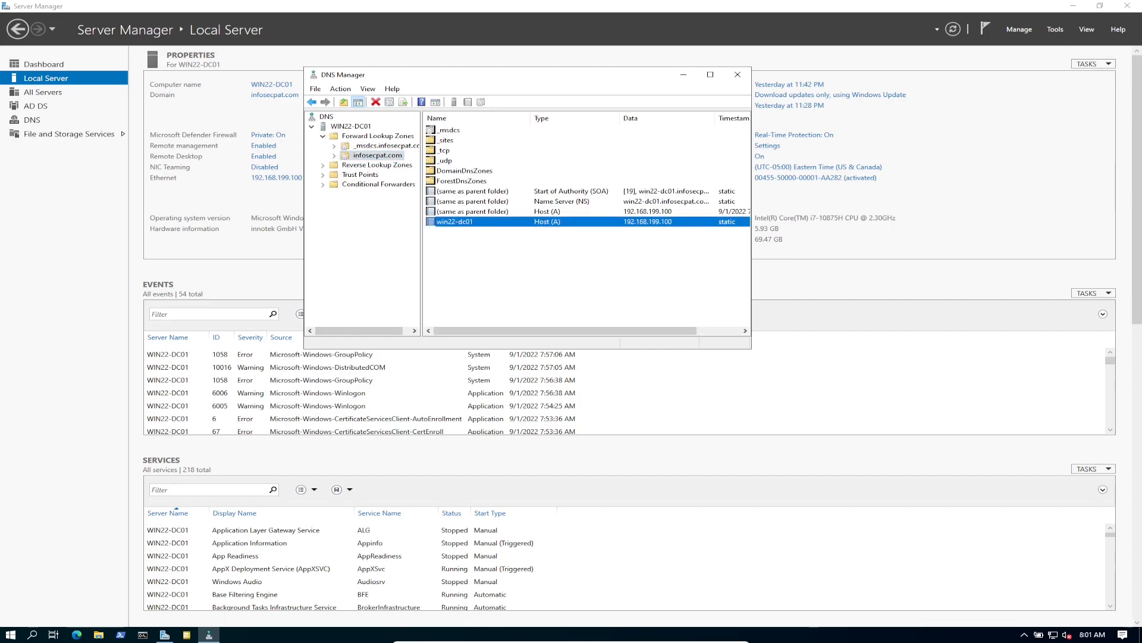
pyautogui.moveTo(752, 236); pyautogui.dragTo(840, 236)
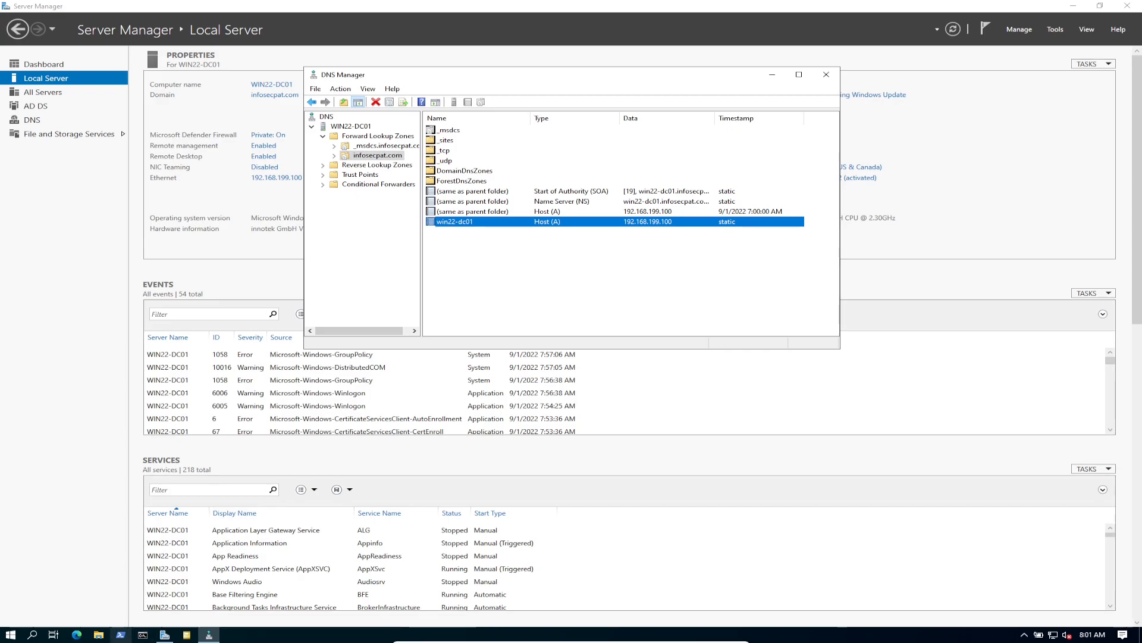
# Open Windows PowerShell, enlarge its text and reposition the window so the prompt is easy to read
pyautogui.click(120, 634)
pyautogui.moveTo(398, 97); pyautogui.dragTo(441, 213)
pyautogui.keyDown('ctrl'); pyautogui.scroll(2, 441, 212); pyautogui.keyUp('ctrl')
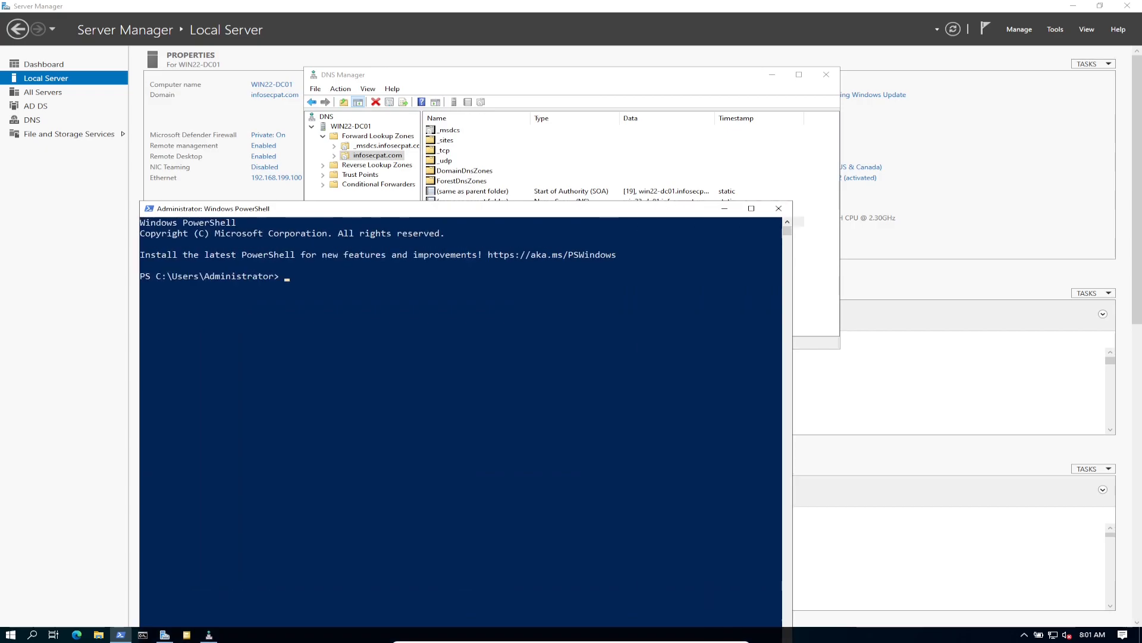
pyautogui.keyDown('ctrl'); pyautogui.scroll(1, 461, 357); pyautogui.keyUp('ctrl')
pyautogui.moveTo(552, 208); pyautogui.dragTo(586, 115)
pyautogui.click(575, 238)
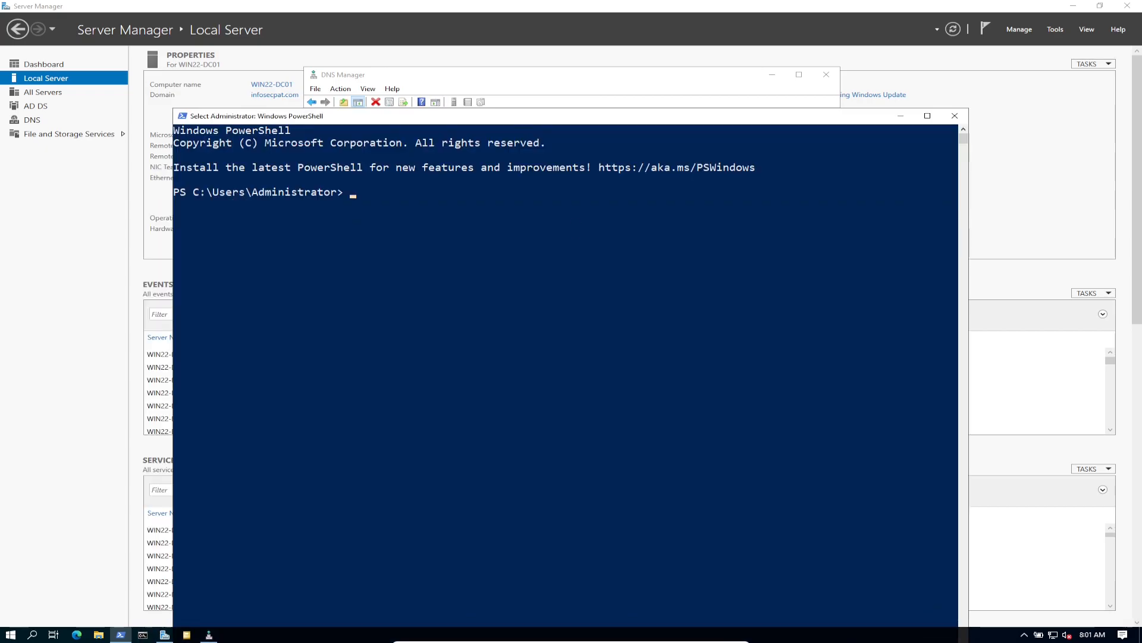
# Start nslookup in PowerShell, move the window clear of DNS Manager, and resolve the host name win22-dc01
pyautogui.write('nslo')
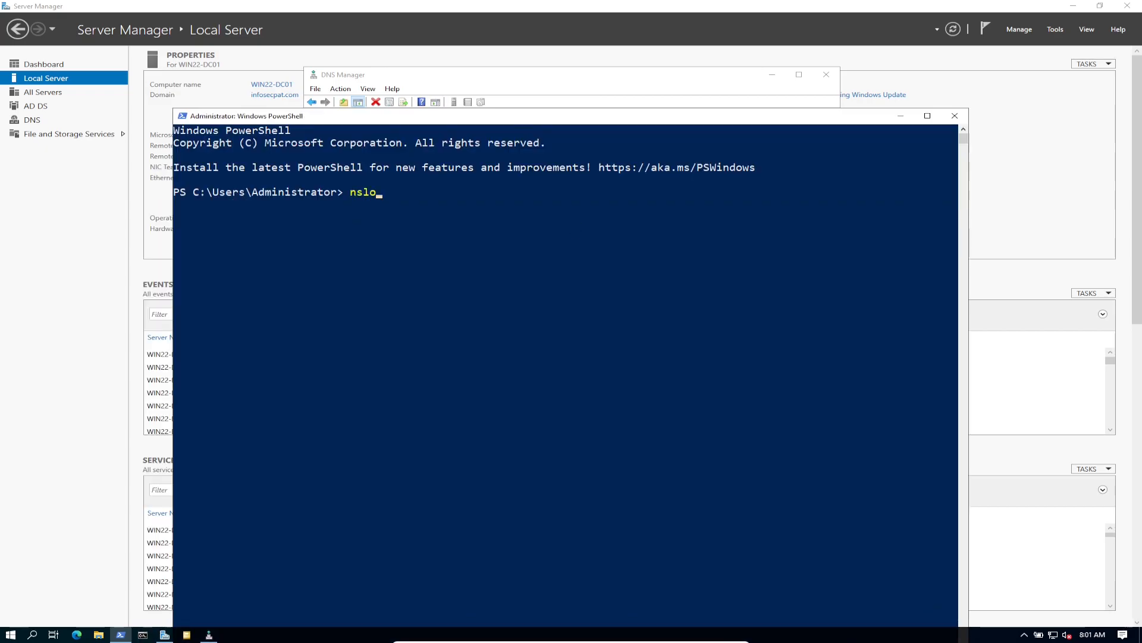
pyautogui.write('okup')
pyautogui.press('Return')
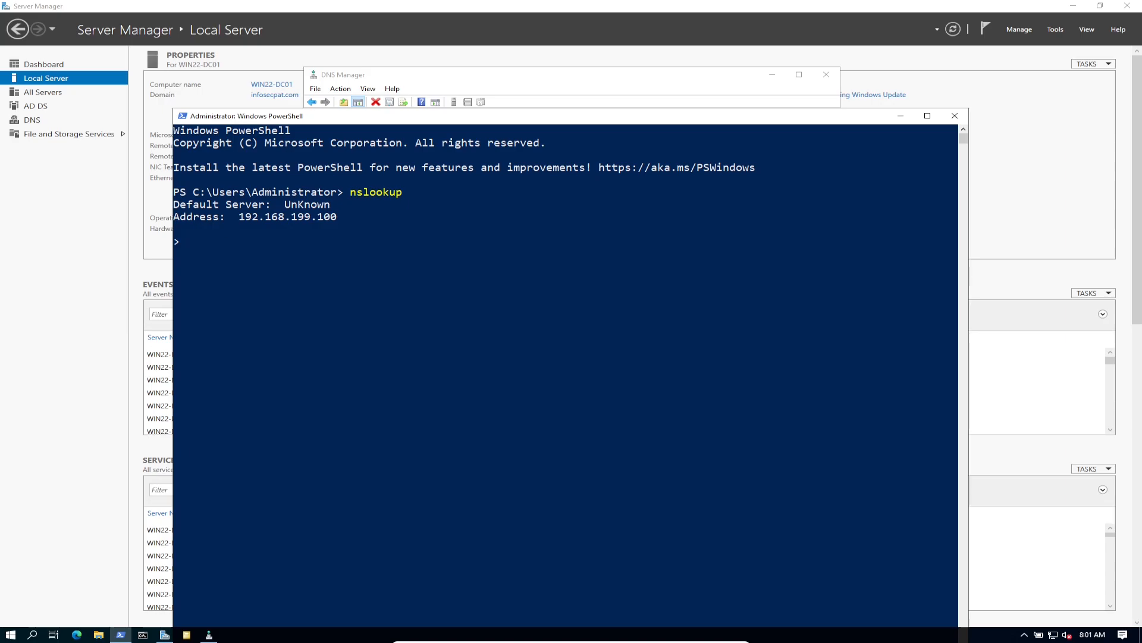
pyautogui.moveTo(509, 114); pyautogui.dragTo(612, 197)
pyautogui.click(554, 421)
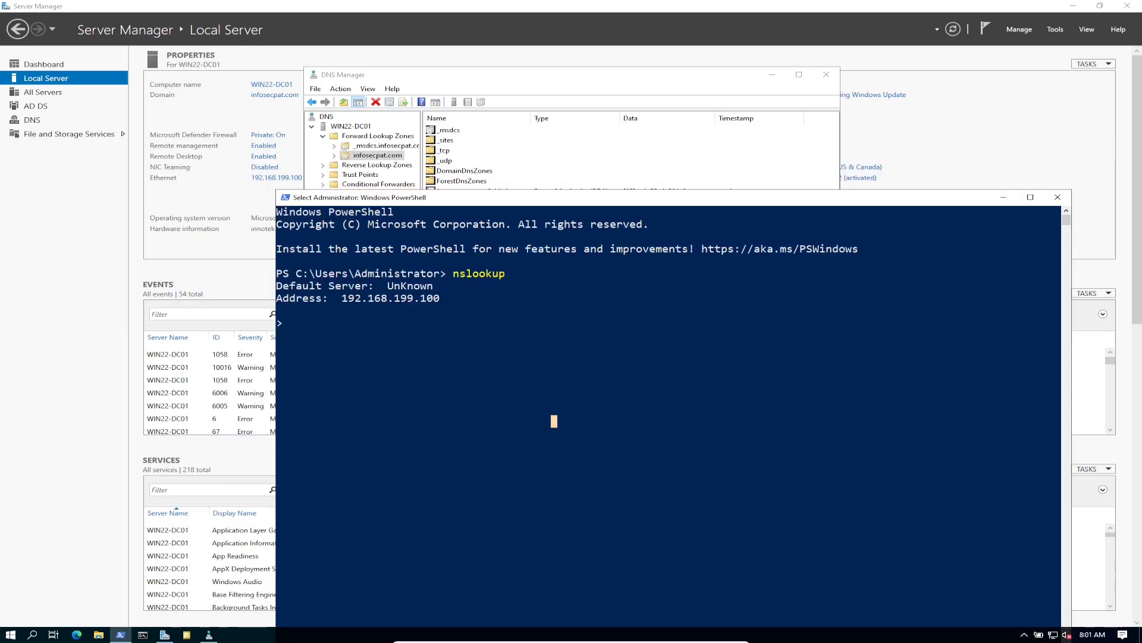
pyautogui.write('win22-')
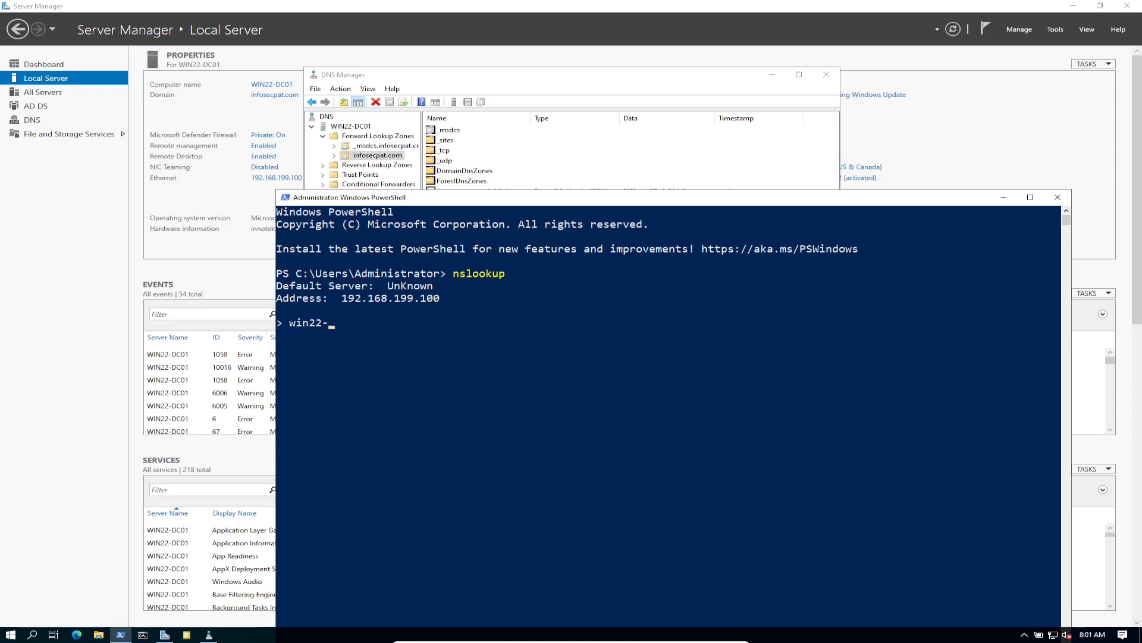
pyautogui.write('dc01')
pyautogui.press('Return')
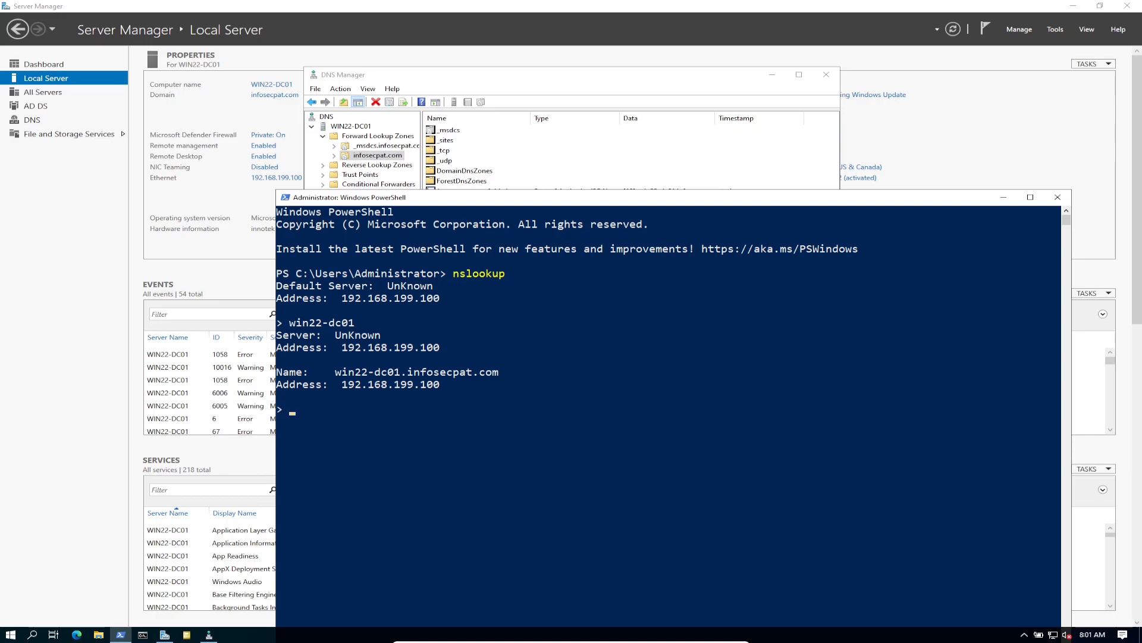
# Run a reverse lookup of 192.168.199.100 in the nslookup session
pyautogui.click(410, 445)
pyautogui.write('1292')
pyautogui.press('BackSpace')
pyautogui.press('BackSpace')
pyautogui.press('BackSpace')
pyautogui.write('92.168.199.100')
pyautogui.press('Return')
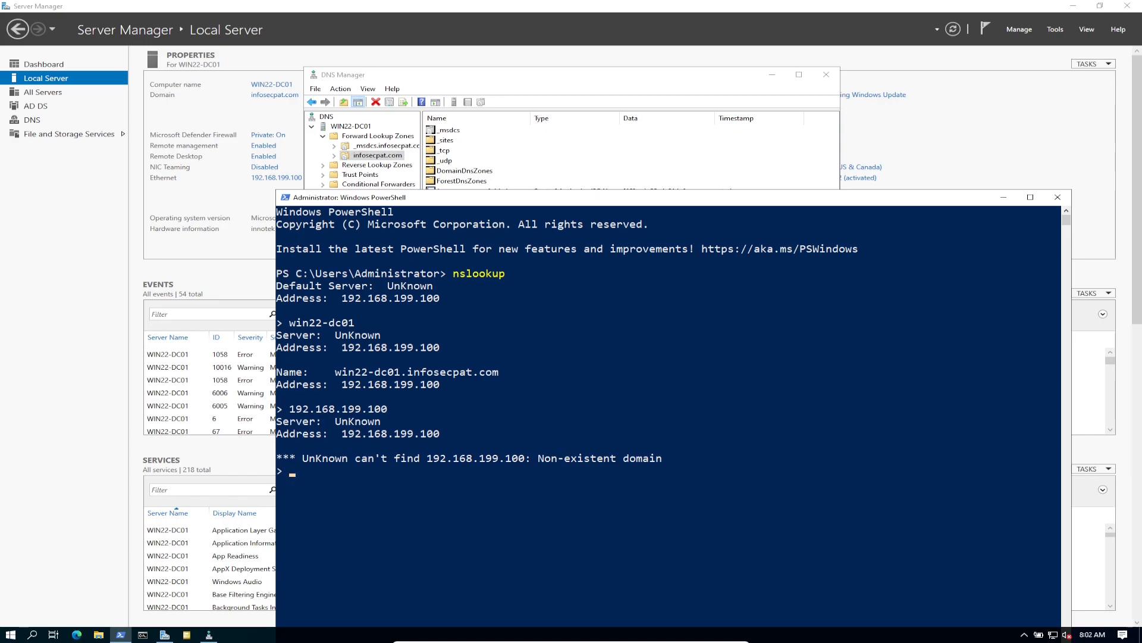
# Switch to DNS Manager and start an Active Directory-integrated primary IPv4 reverse lookup zone, replicated to all DNS servers in the infosecpat.com domain
pyautogui.hotkey('alt', 'Tab')
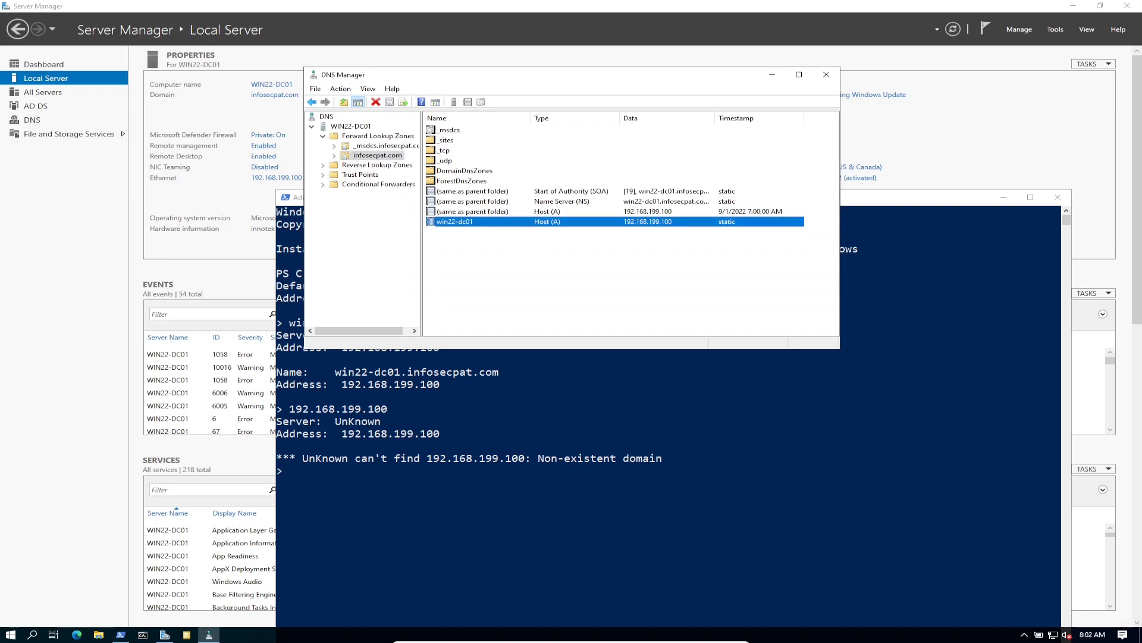
pyautogui.click(377, 164)
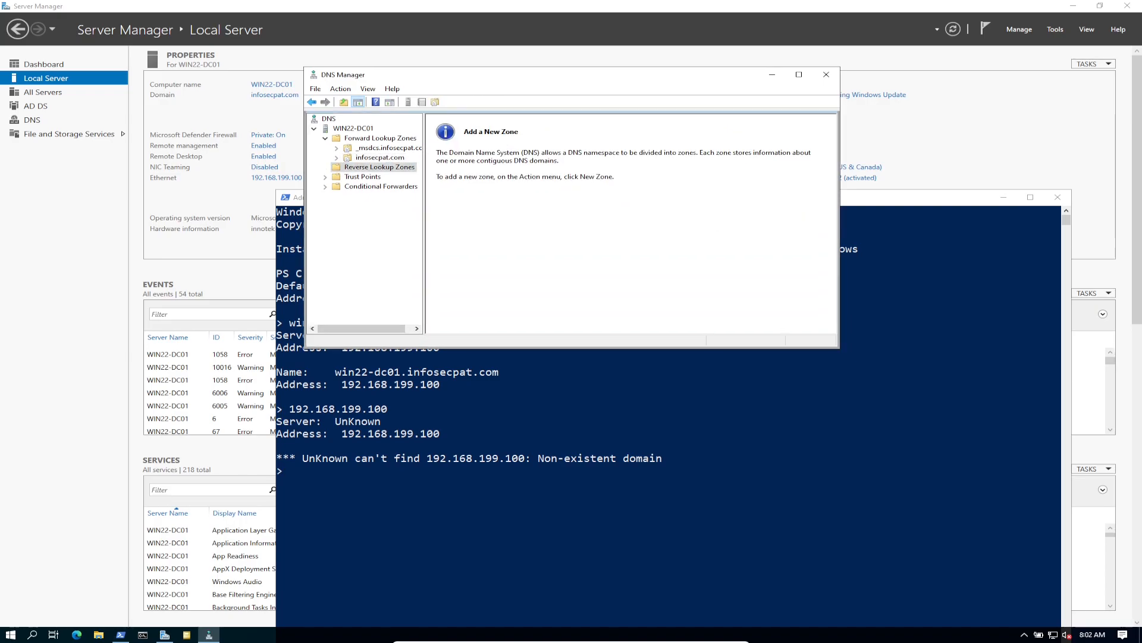
pyautogui.rightClick(379, 166)
pyautogui.click(406, 172)
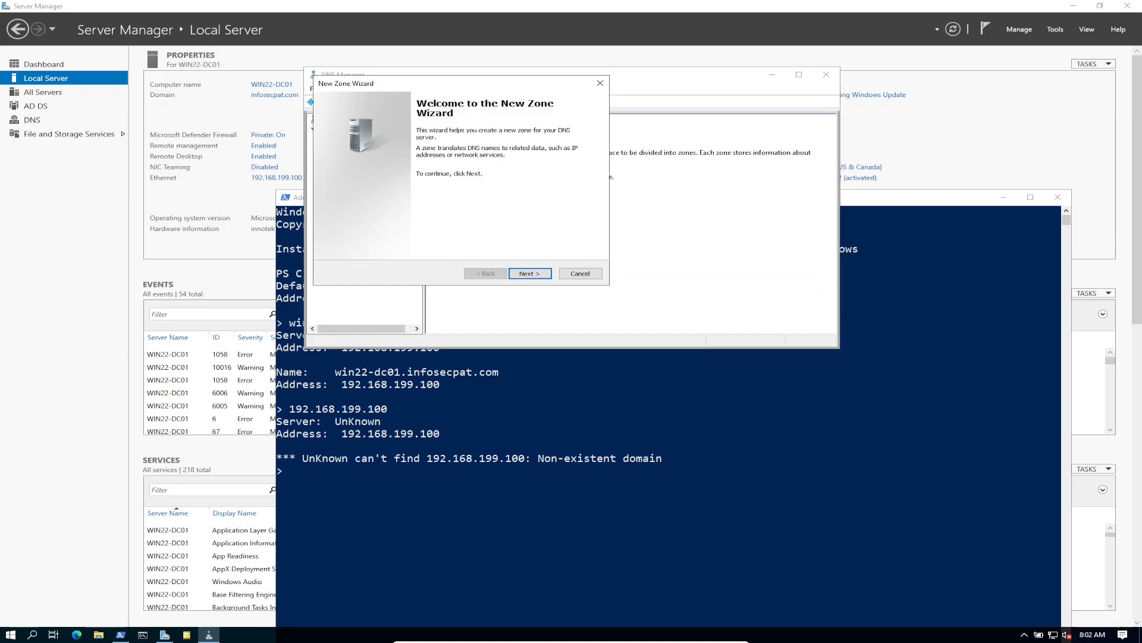
pyautogui.press('Return')
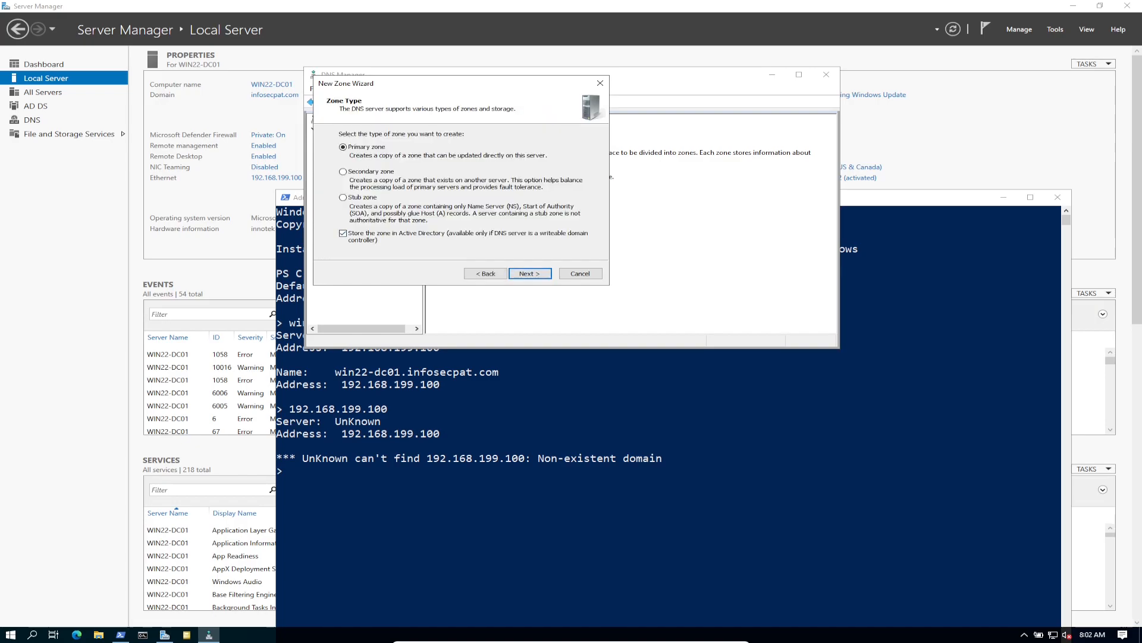
pyautogui.press('Return')
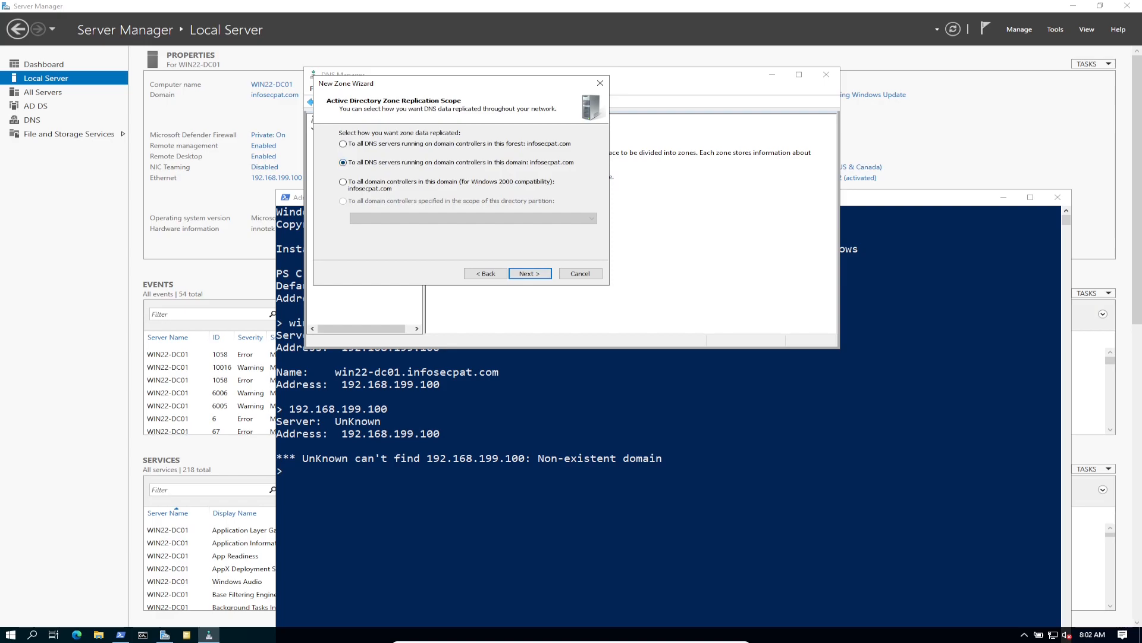
pyautogui.press('Return')
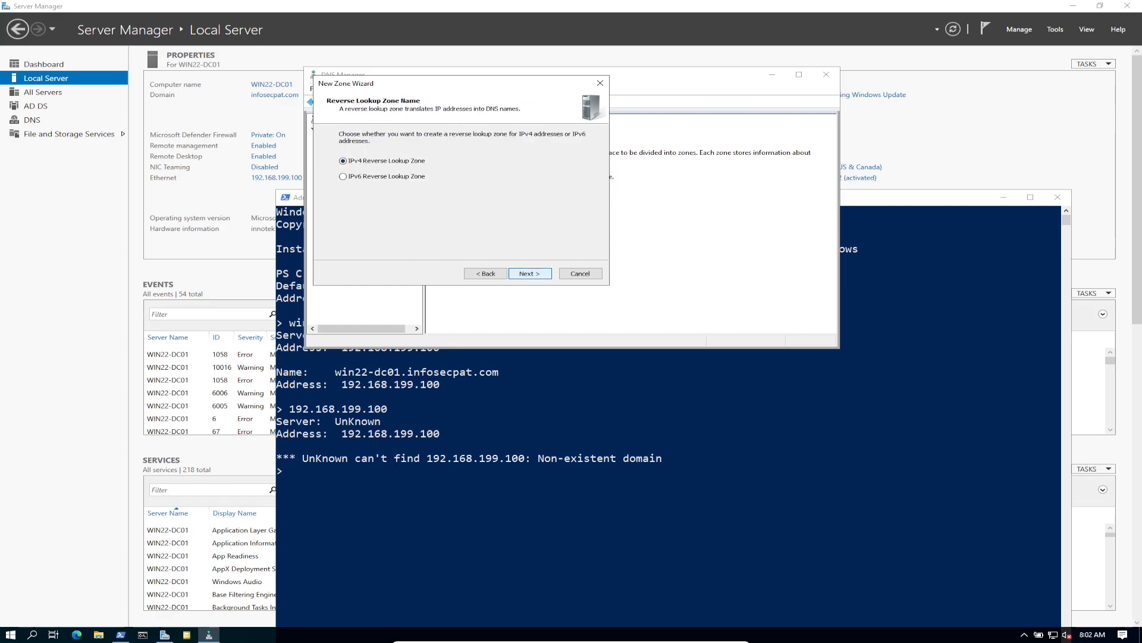
pyautogui.press('Return')
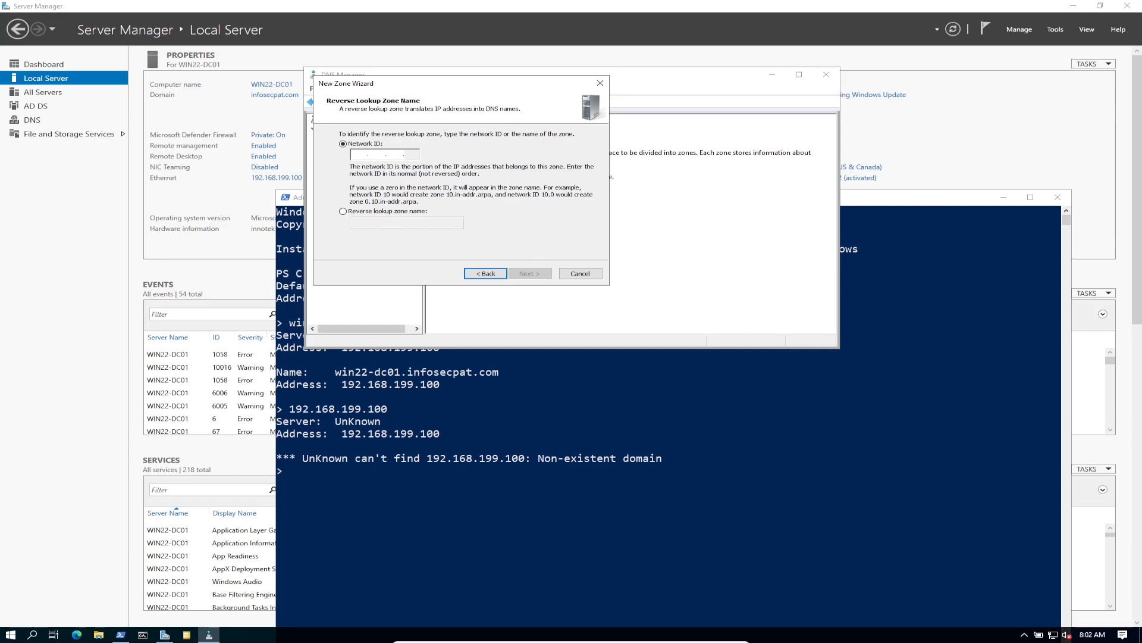
# Give the reverse lookup zone the network ID 192.168.199, allow only secure dynamic updates, and finish creating it
pyautogui.write('192.')
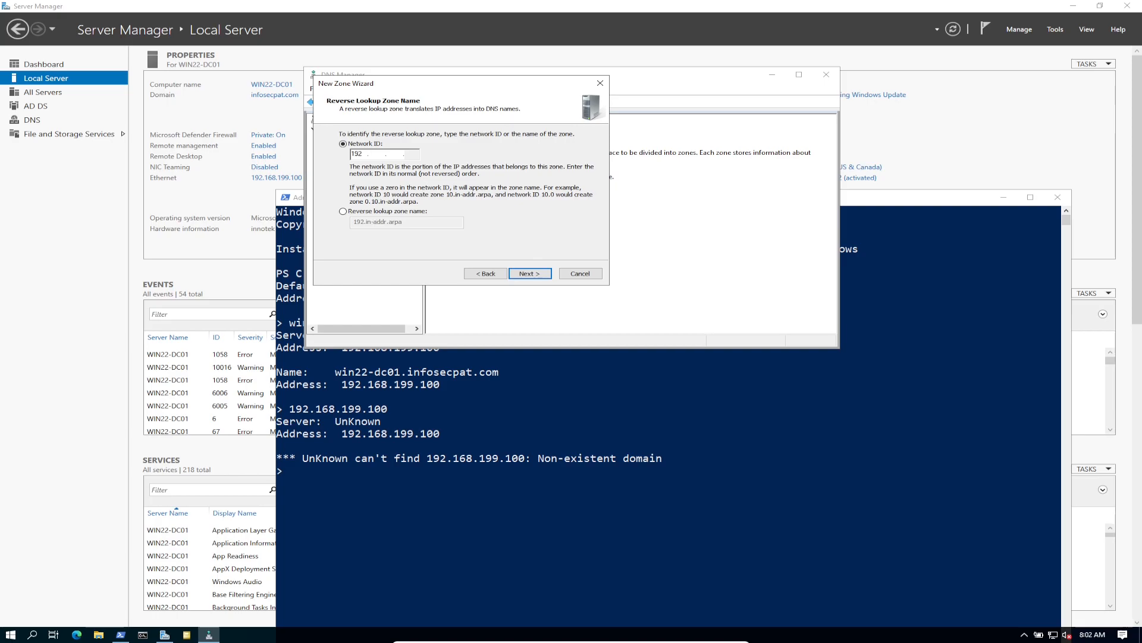
pyautogui.write('168.199')
pyautogui.press('Return')
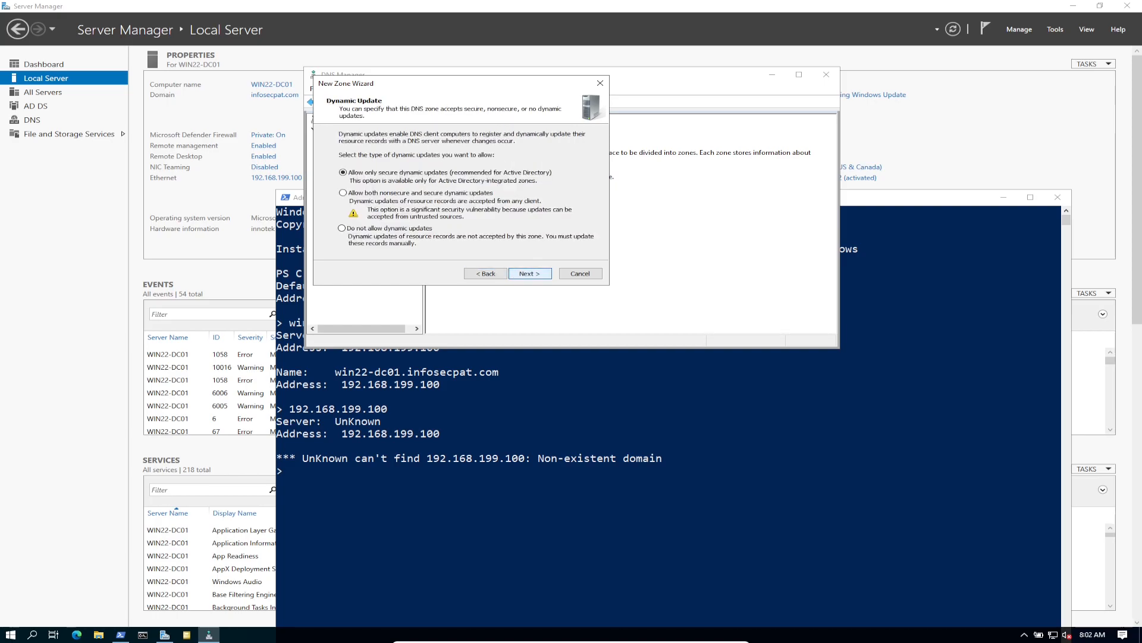
pyautogui.press('Return')
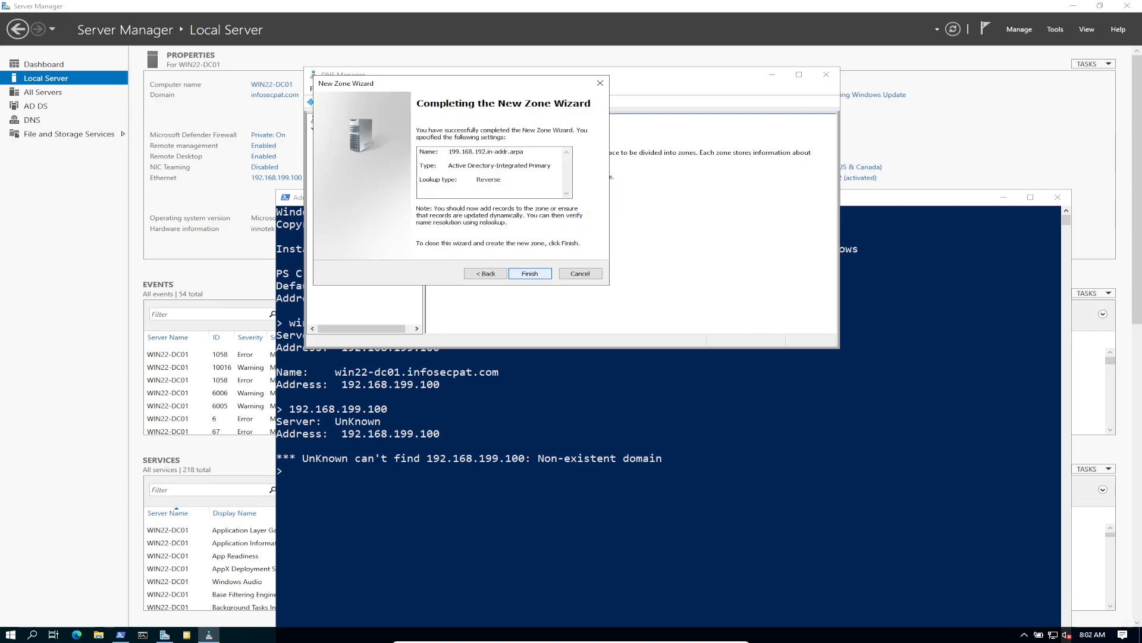
pyautogui.press('Return')
# Expand the reverse lookup zones, open the 199.168.192.in-addr.arpa zone, and refresh it to examine its records
pyautogui.rightClick(473, 181)
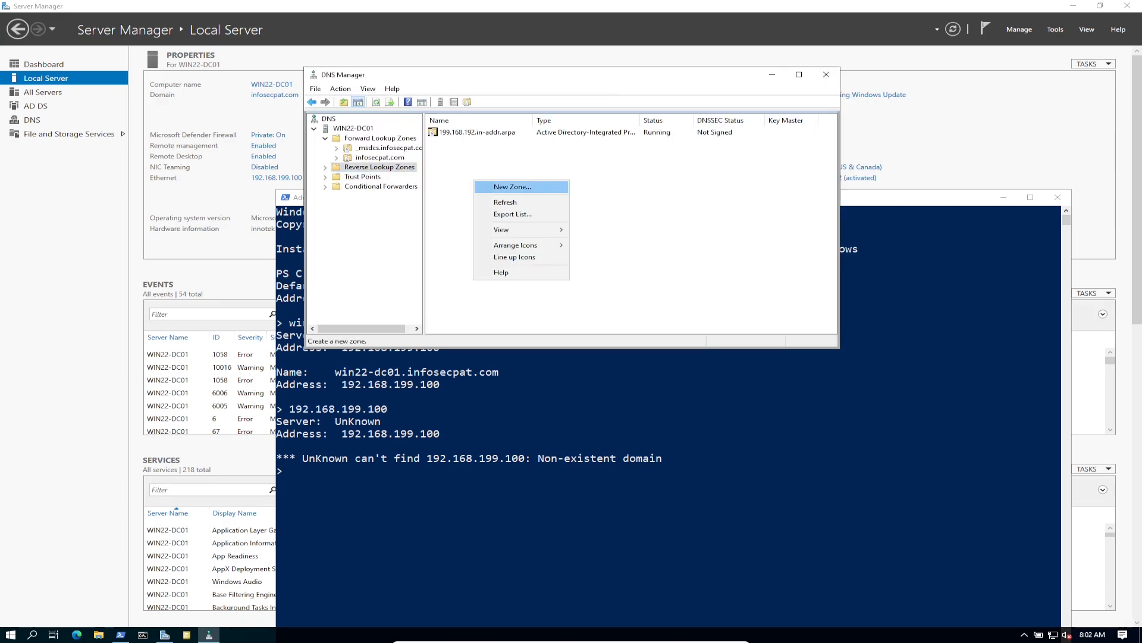
pyautogui.press('Return')
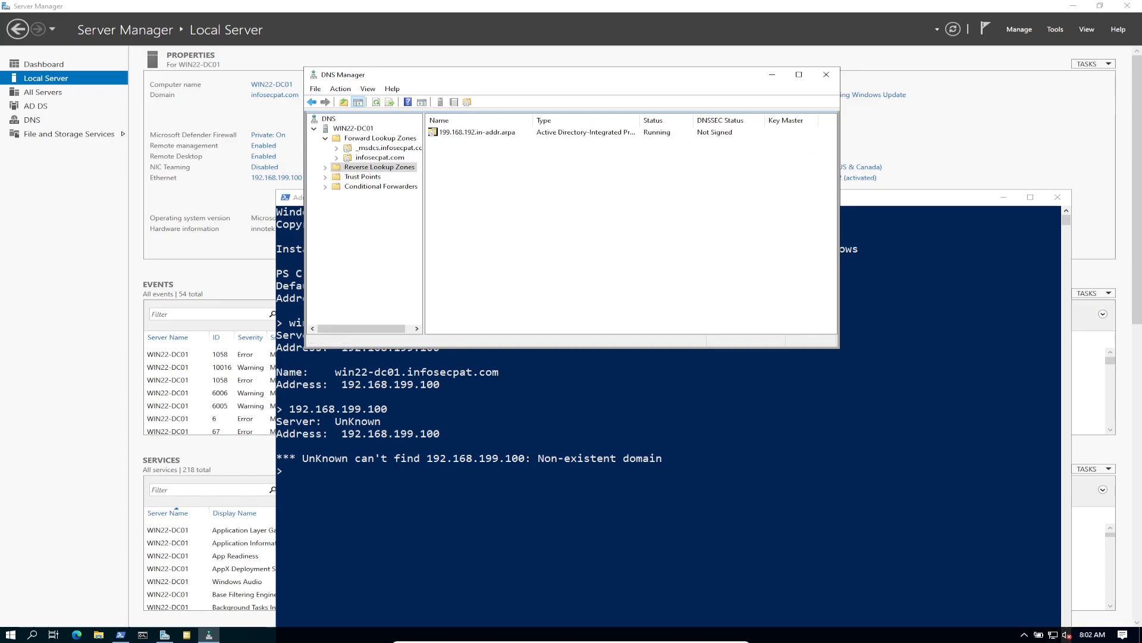
pyautogui.click(324, 167)
pyautogui.click(379, 158)
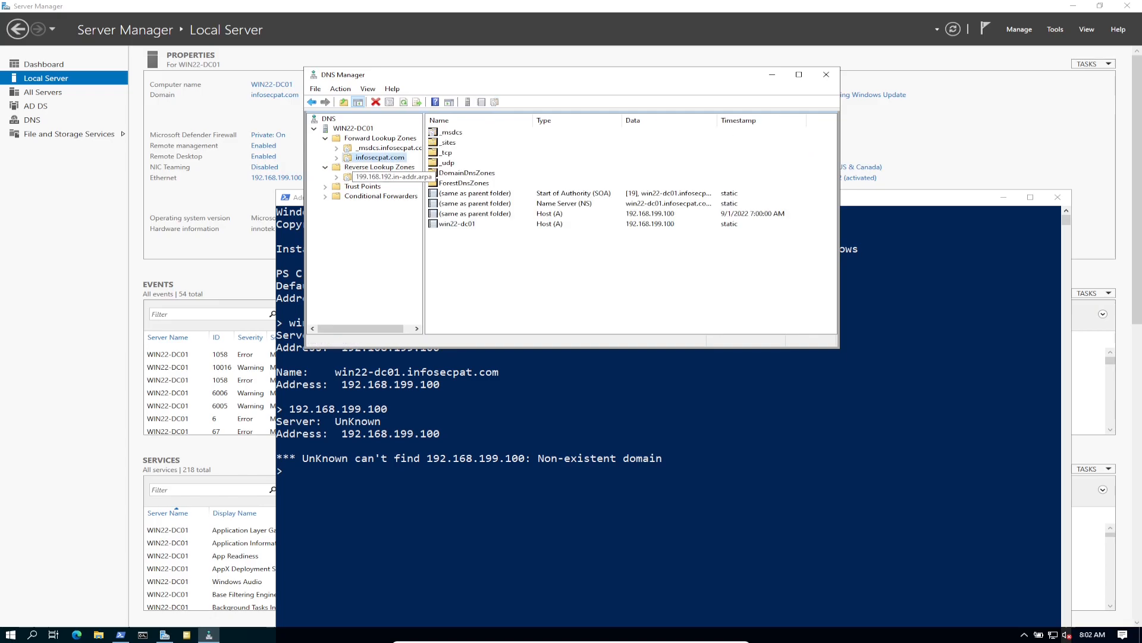
pyautogui.click(387, 177)
pyautogui.rightClick(498, 213)
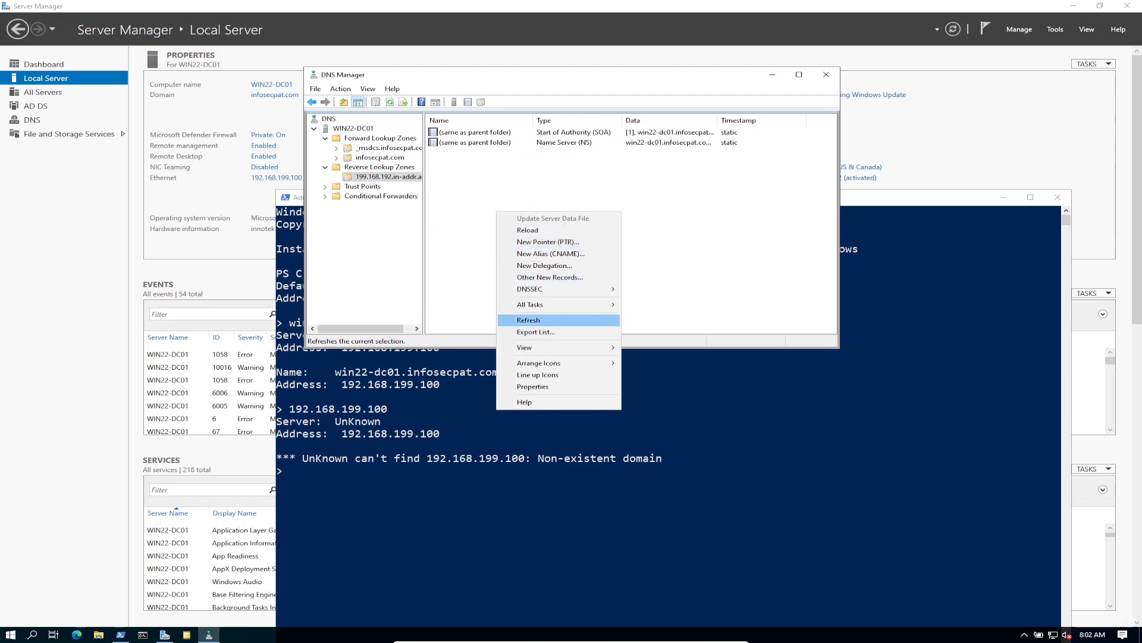
pyautogui.click(529, 320)
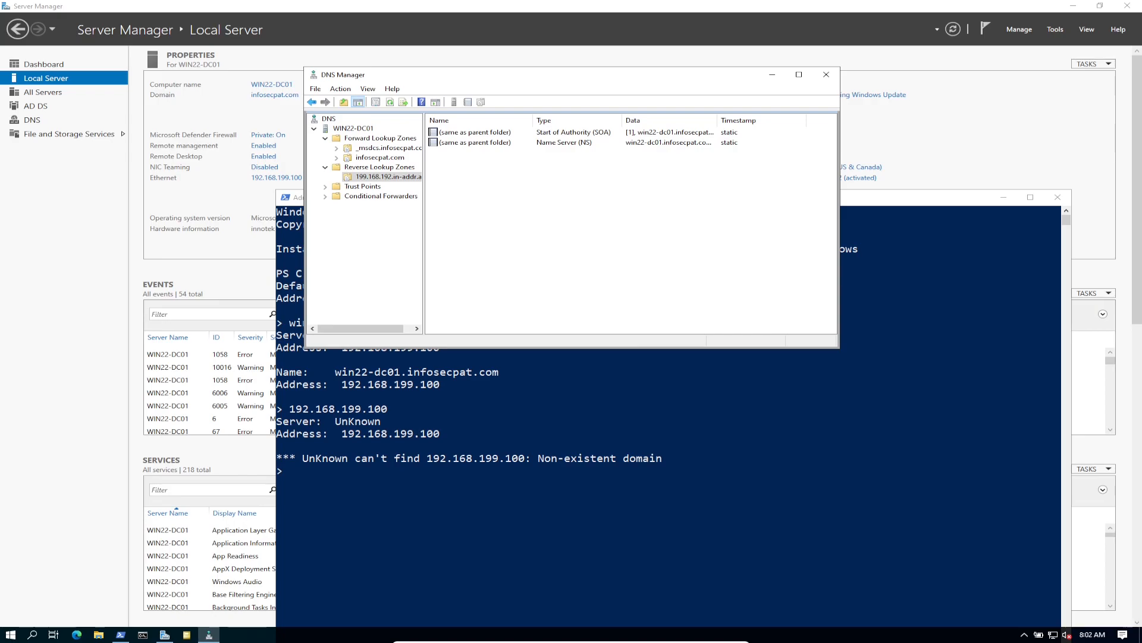
# Enable updating of the associated pointer (PTR) record for the win22-dc01 host record in the infosecpat.com zone
pyautogui.click(380, 157)
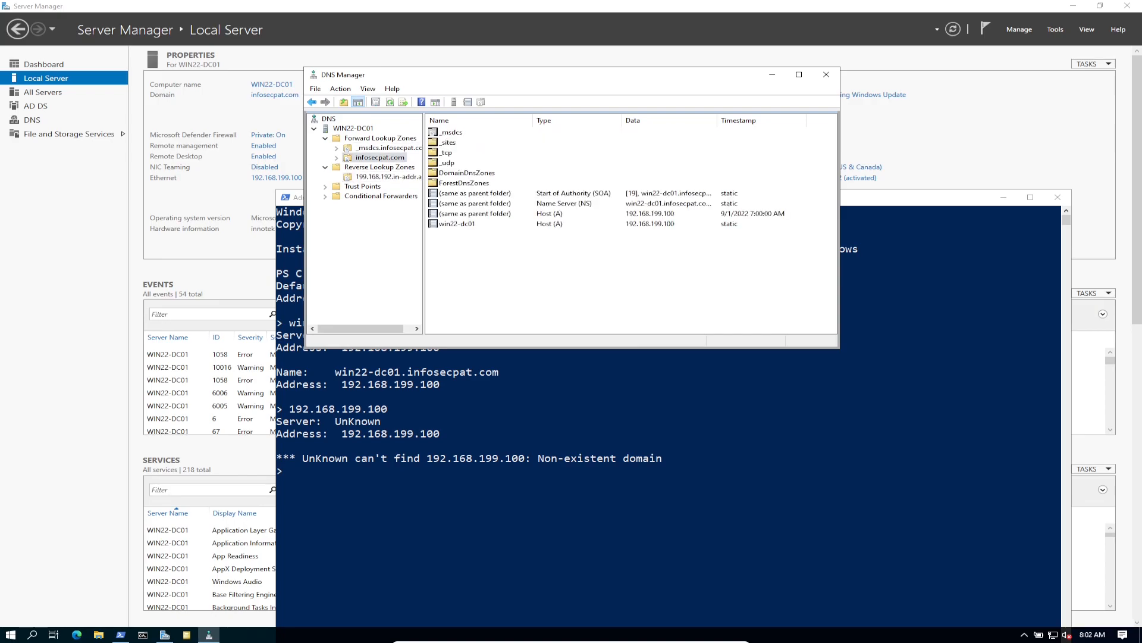
pyautogui.click(457, 223)
pyautogui.rightClick(457, 224)
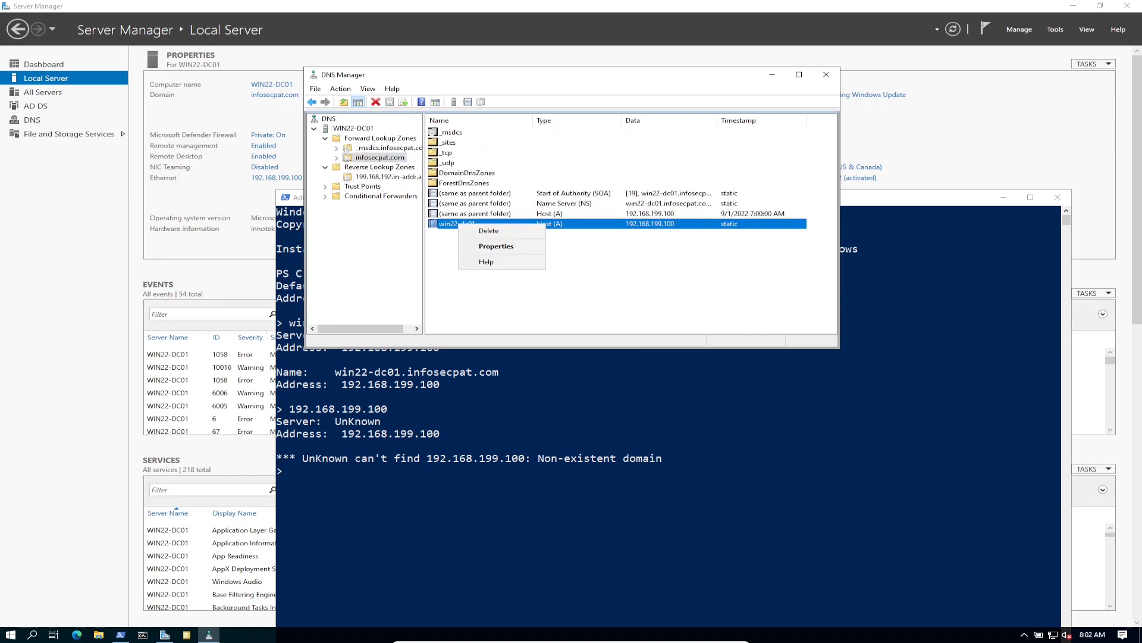
pyautogui.click(496, 246)
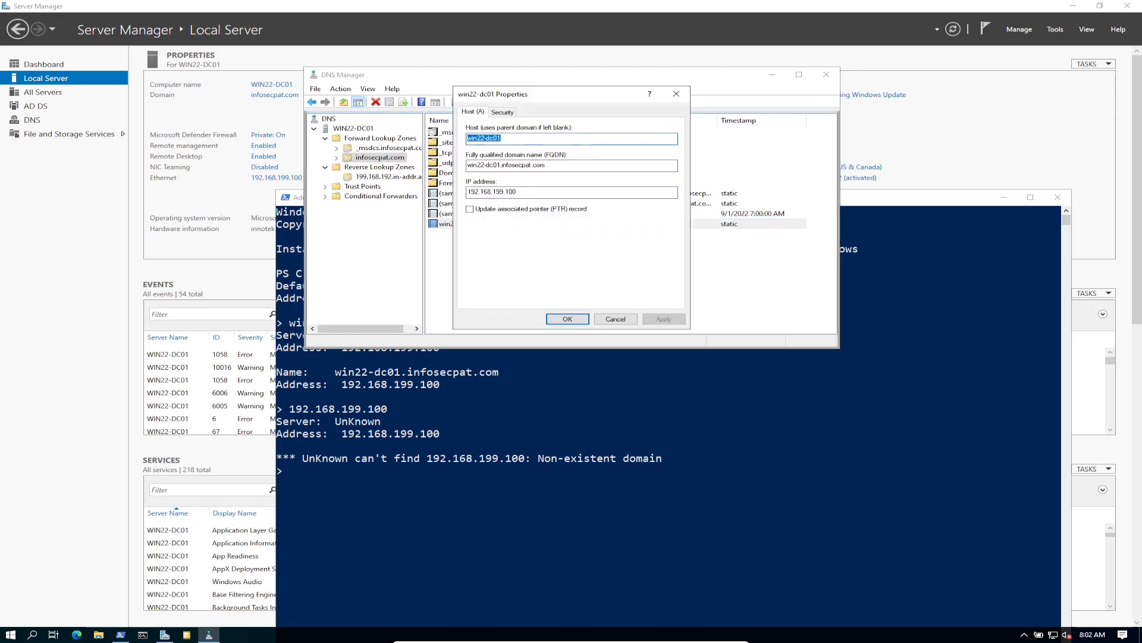
pyautogui.click(470, 209)
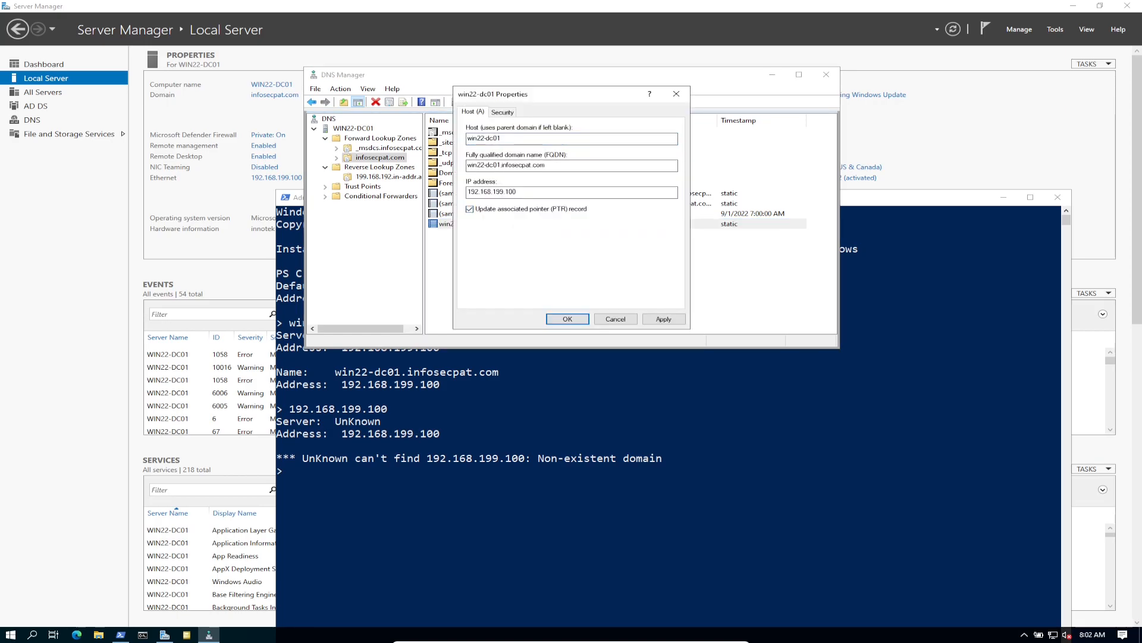
pyautogui.click(663, 319)
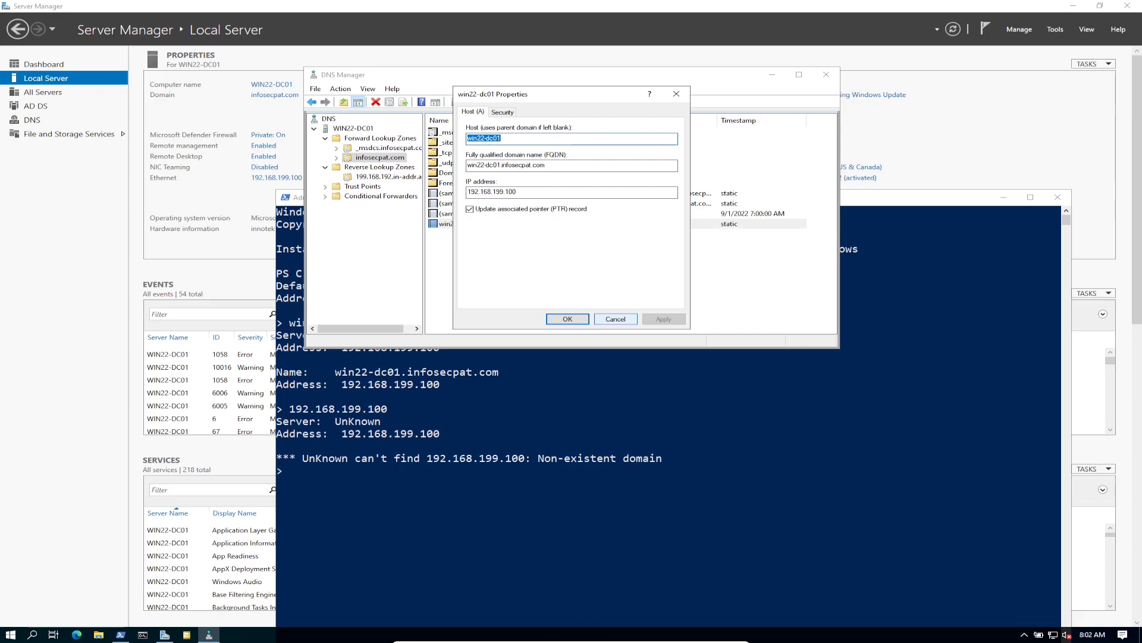
pyautogui.click(567, 319)
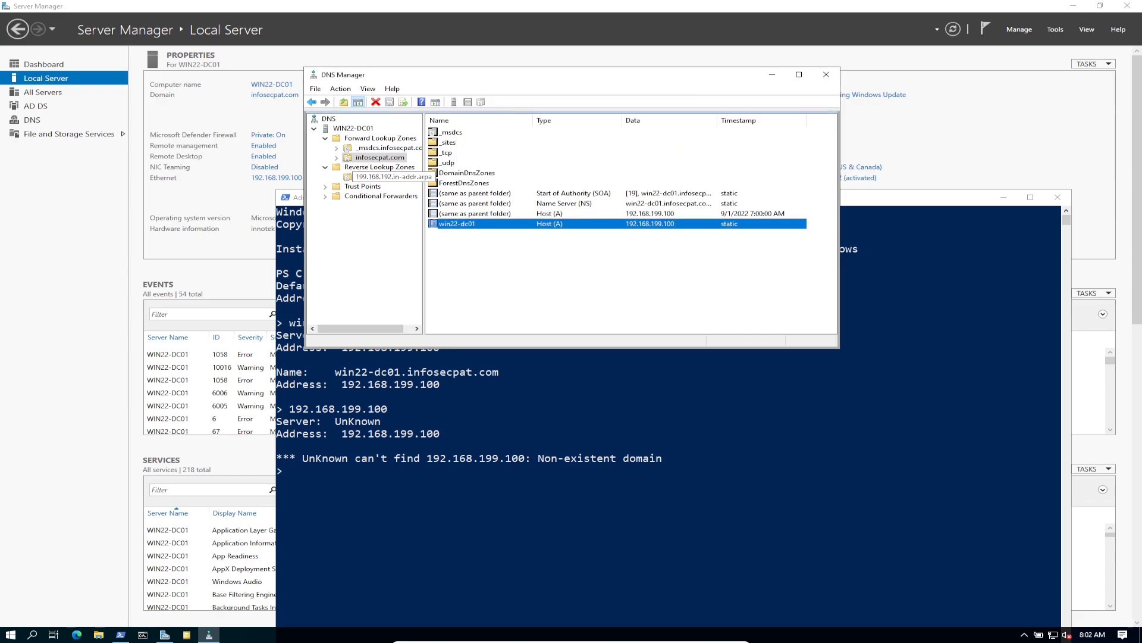
# Refresh the 199.168.192.in-addr.arpa zone, check the pointer record for 192.168.199.100, and return to PowerShell
pyautogui.click(388, 176)
pyautogui.rightClick(506, 252)
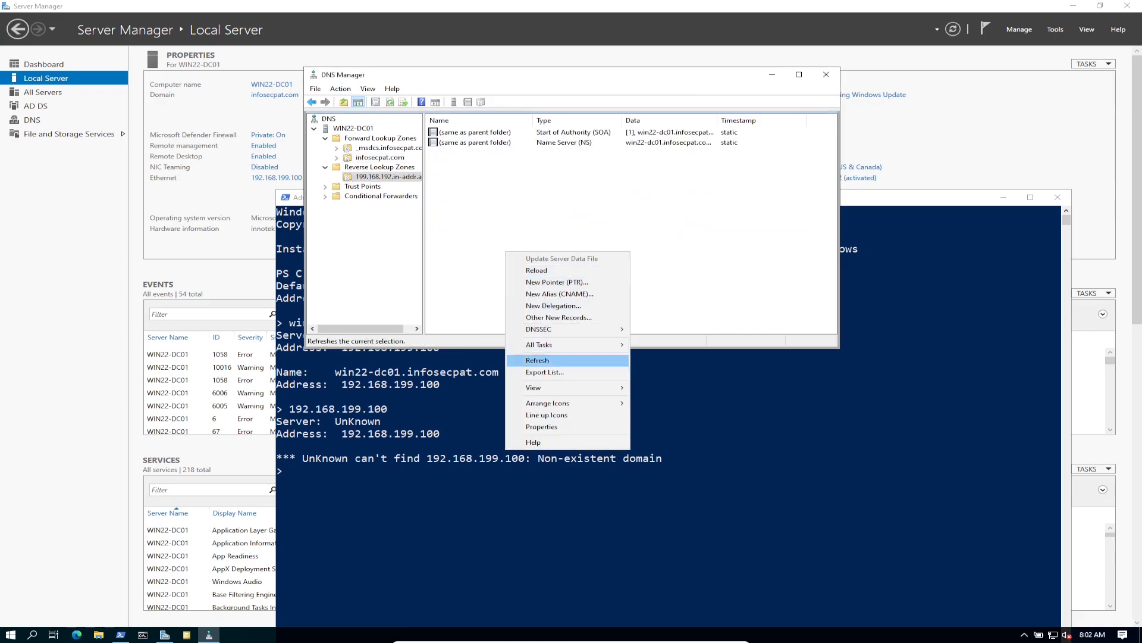
pyautogui.click(537, 360)
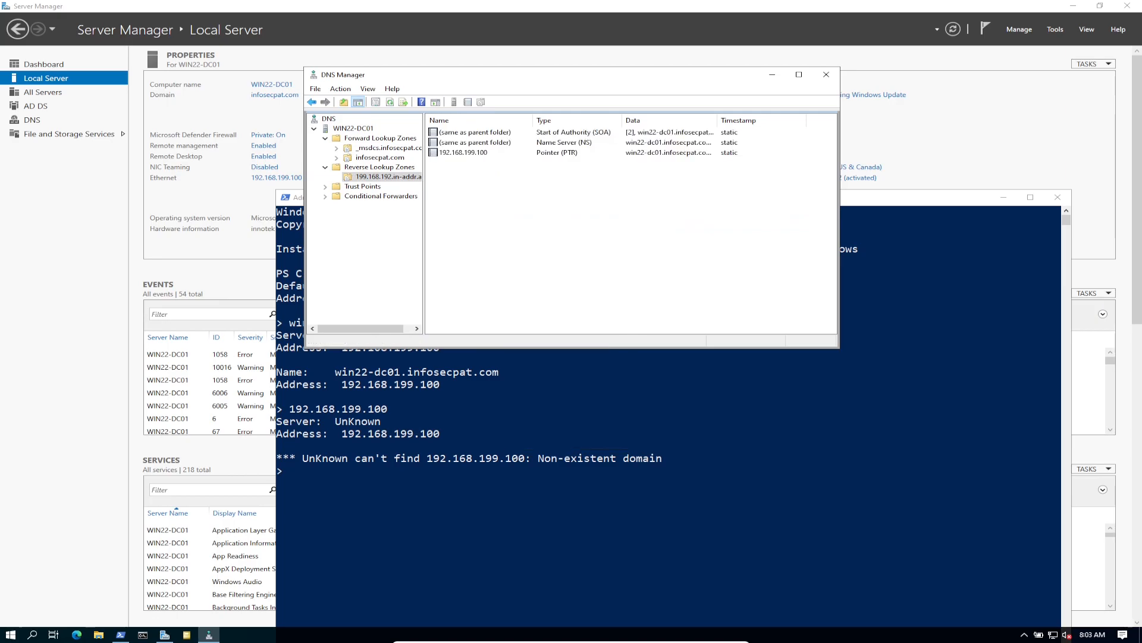
pyautogui.click(463, 153)
pyautogui.click(513, 228)
pyautogui.hotkey('alt', 'Tab')
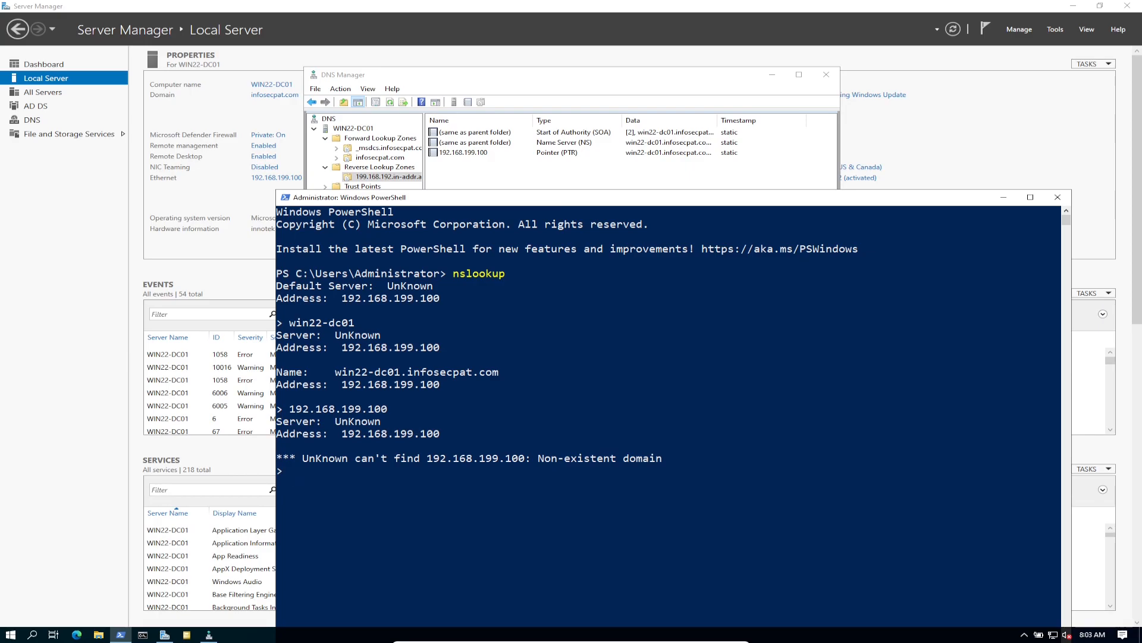
# Update the server data files for WIN22-DC01 in DNS Manager and launch nslookup from that server
pyautogui.click(347, 130)
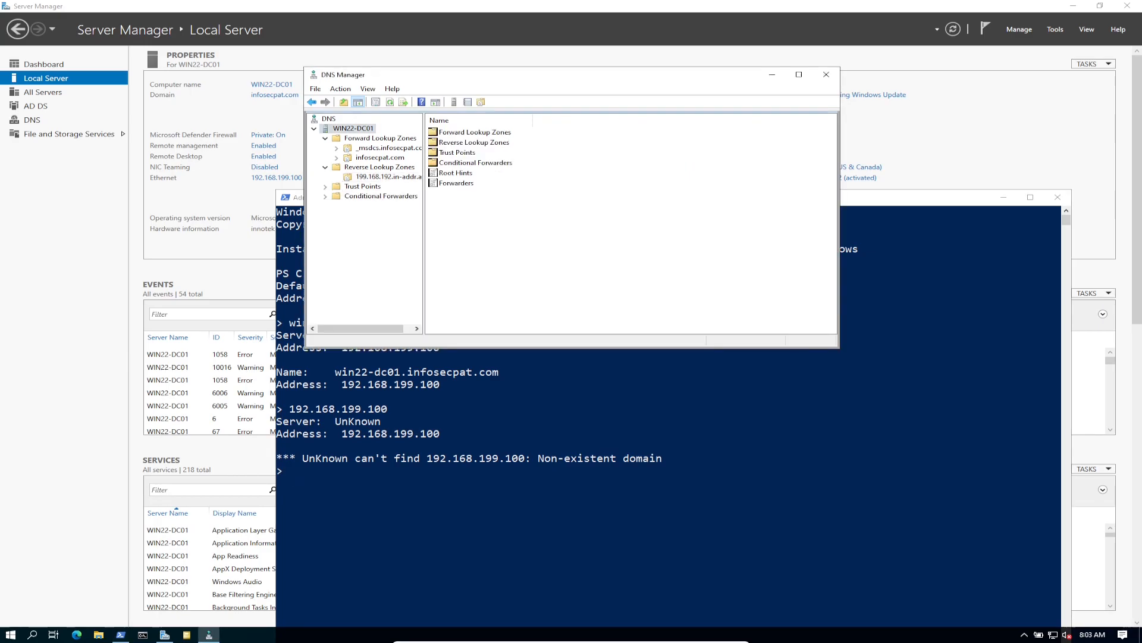
pyautogui.rightClick(346, 131)
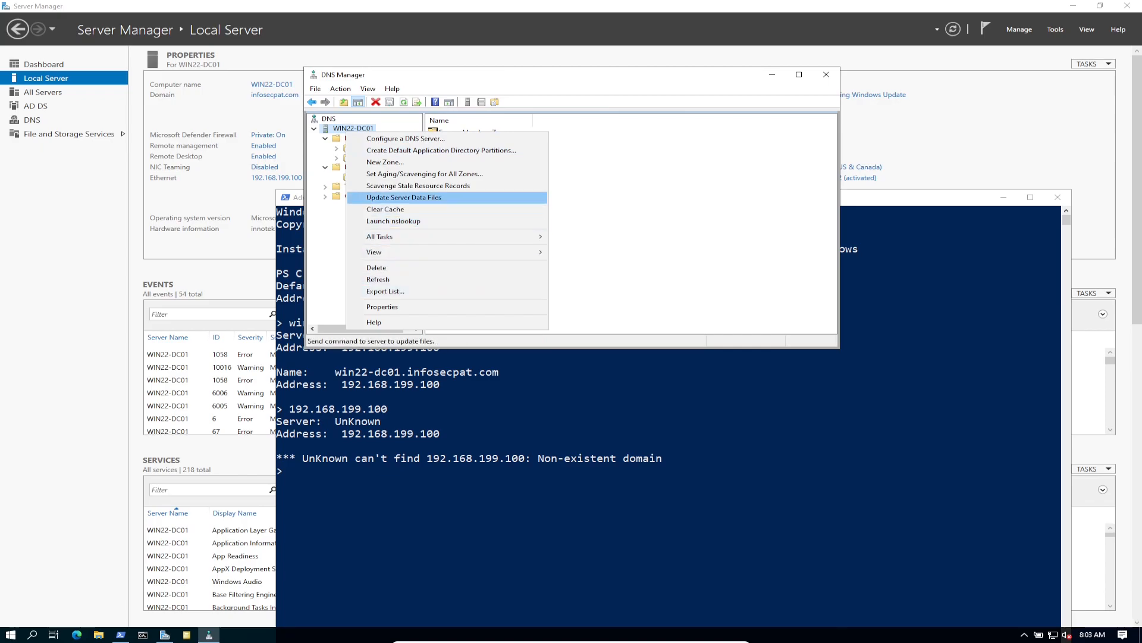
pyautogui.click(404, 198)
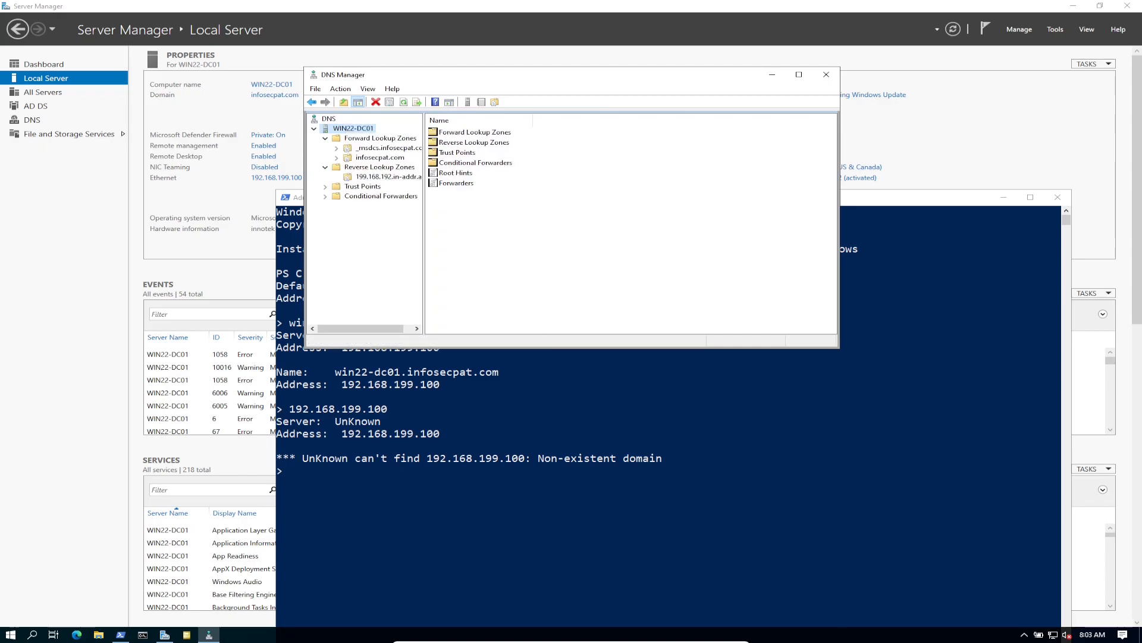
pyautogui.rightClick(347, 129)
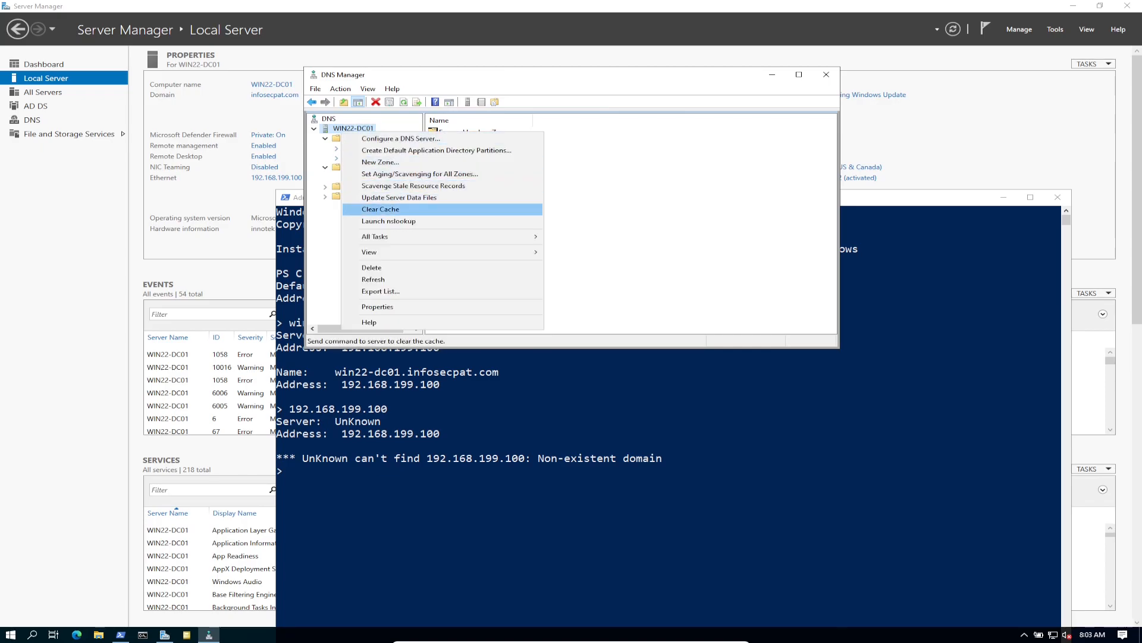
pyautogui.click(405, 223)
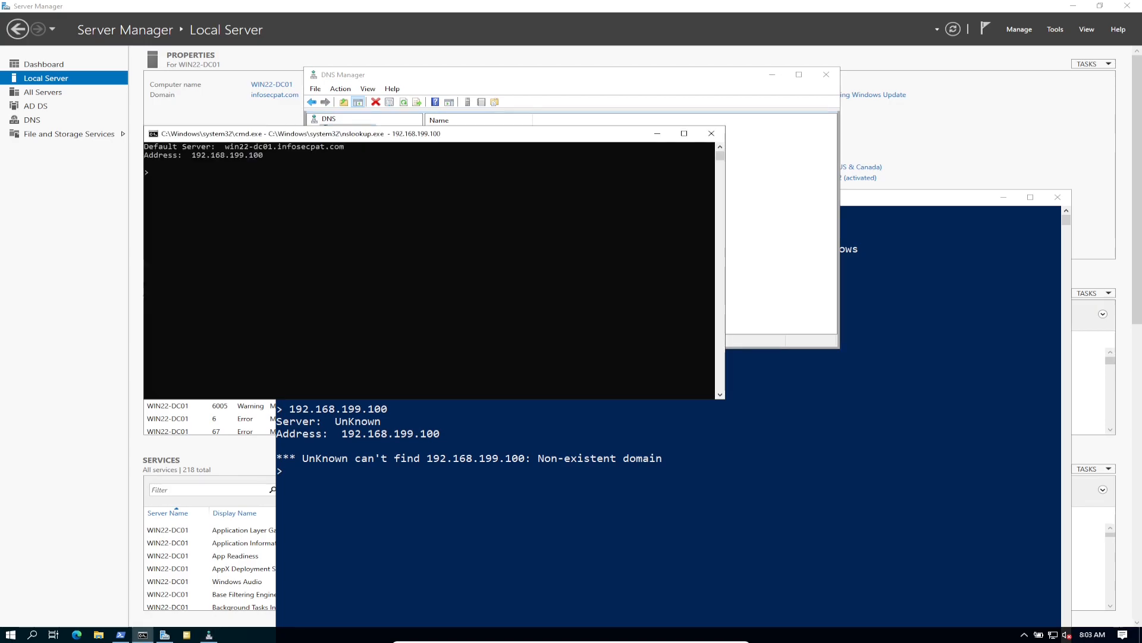
# Minimize DNS Manager and arrange the new nslookup window, with enlarged text, side by side with the PowerShell window
pyautogui.click(771, 75)
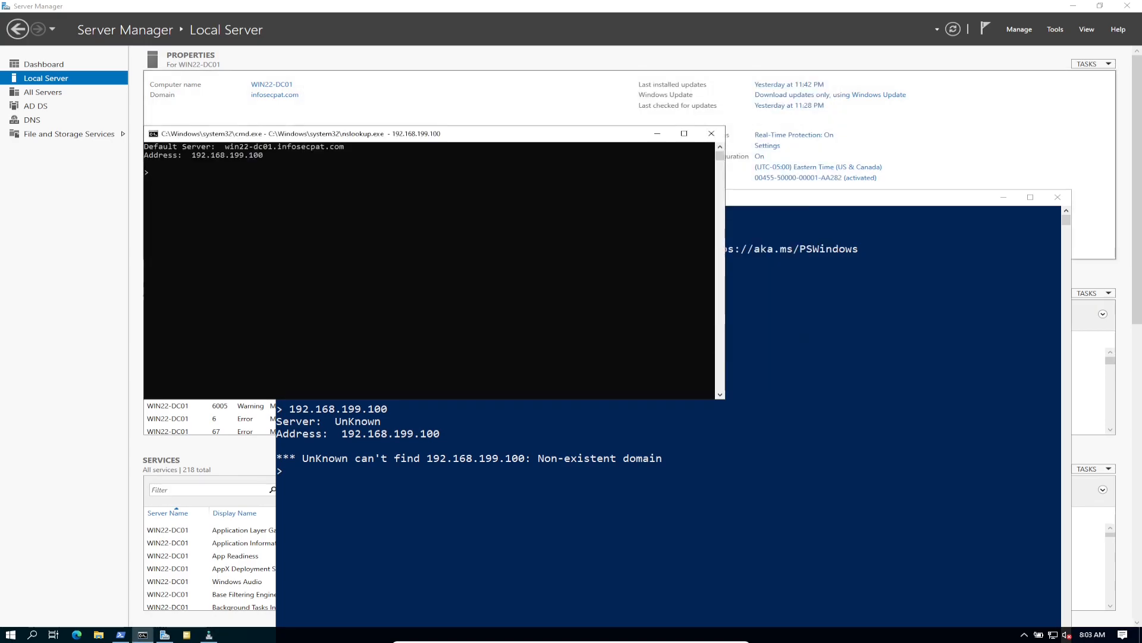
pyautogui.moveTo(856, 197); pyautogui.dragTo(1141, 231)
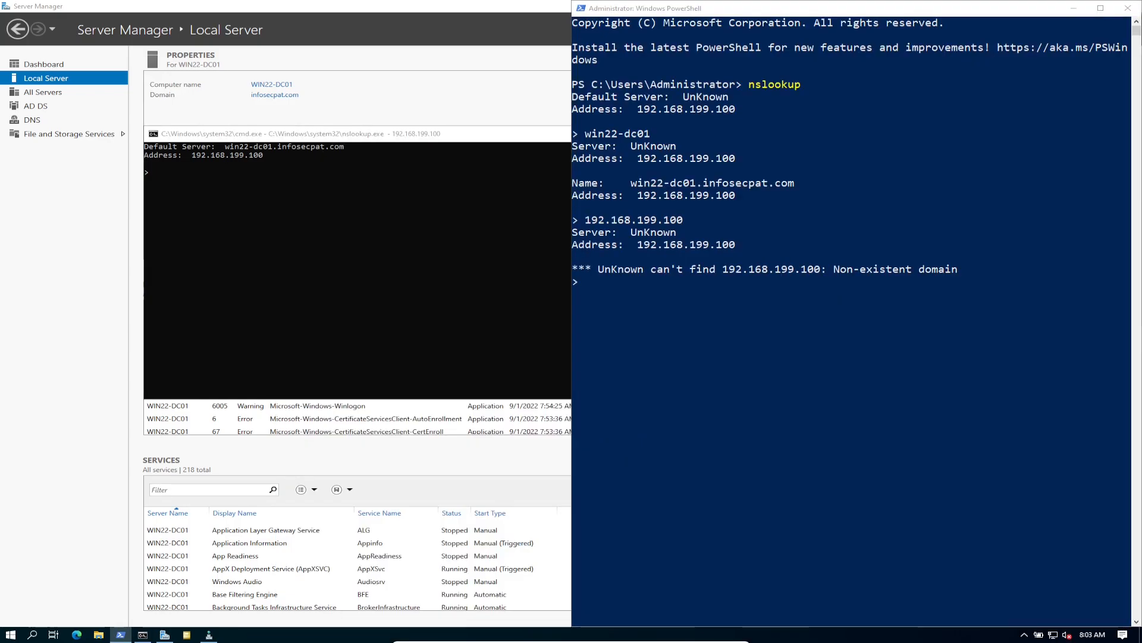
pyautogui.click(283, 237)
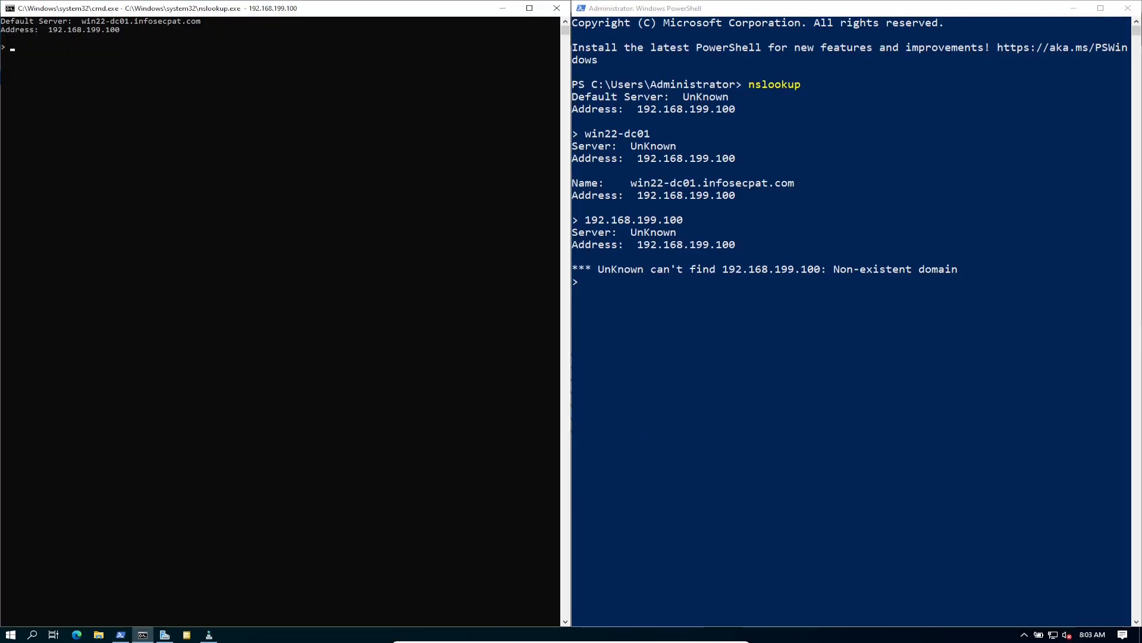
pyautogui.scroll(5, 283, 237)
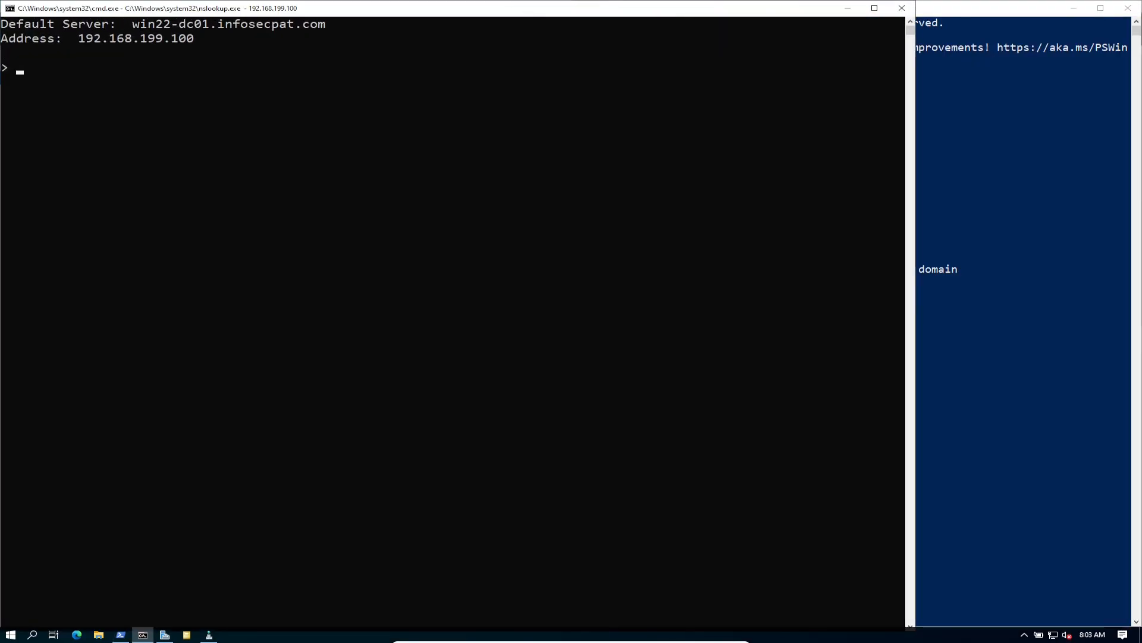
pyautogui.moveTo(916, 230); pyautogui.dragTo(557, 223)
pyautogui.click(421, 226)
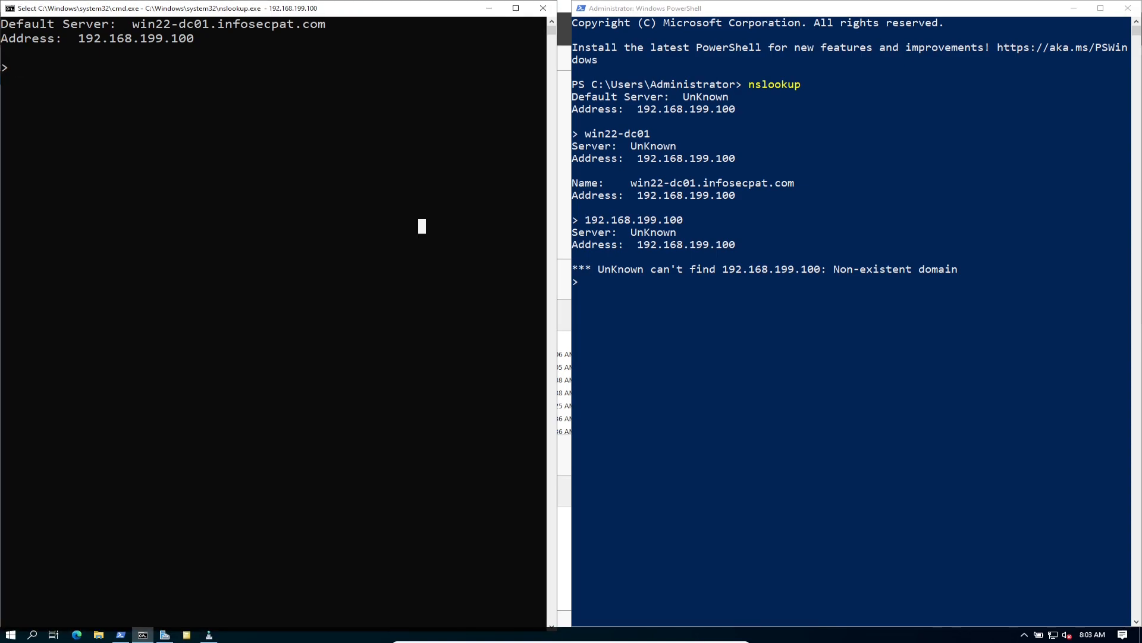
# Check the default server entry in the new nslookup session and run a reverse lookup of 192.168.199.100
pyautogui.moveTo(117, 24); pyautogui.dragTo(333, 39)
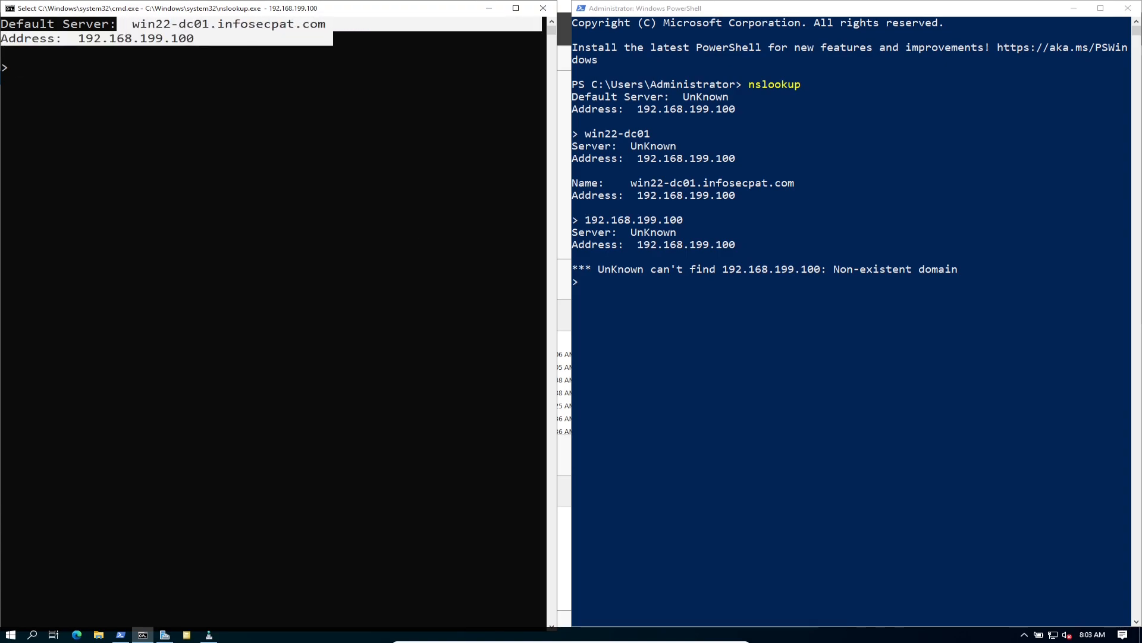
pyautogui.click(290, 95)
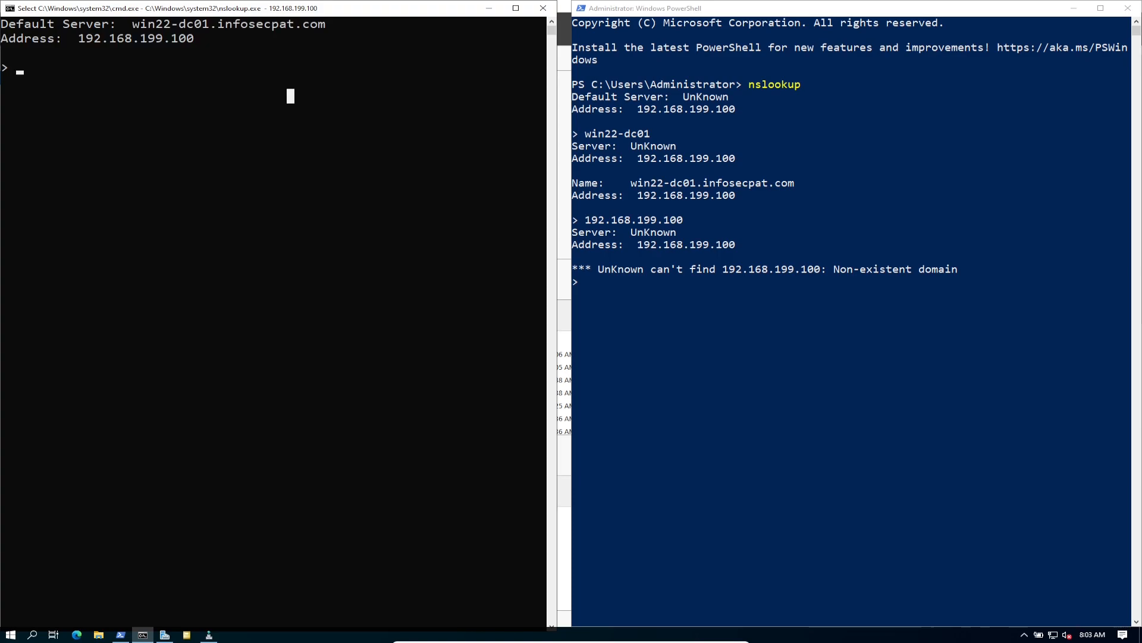
pyautogui.write('192')
pyautogui.write('.')
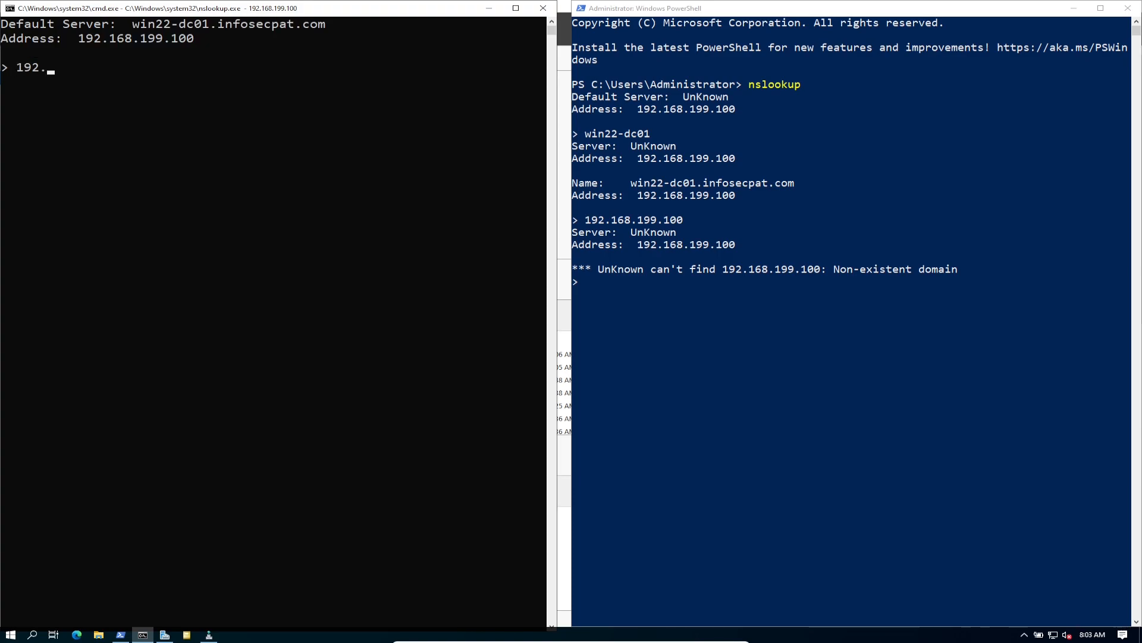
pyautogui.write('168.199.100')
pyautogui.press('Return')
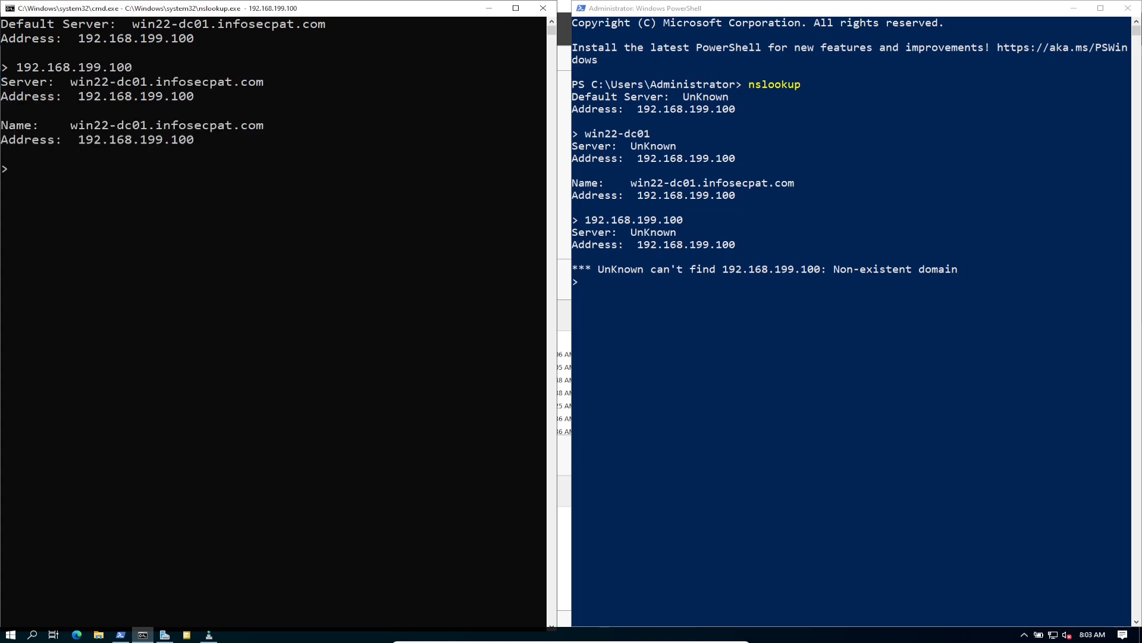
# Examine the server and name returned by the reverse lookup, and close both the nslookup and PowerShell windows
pyautogui.moveTo(287, 169); pyautogui.dragTo(78, 81)
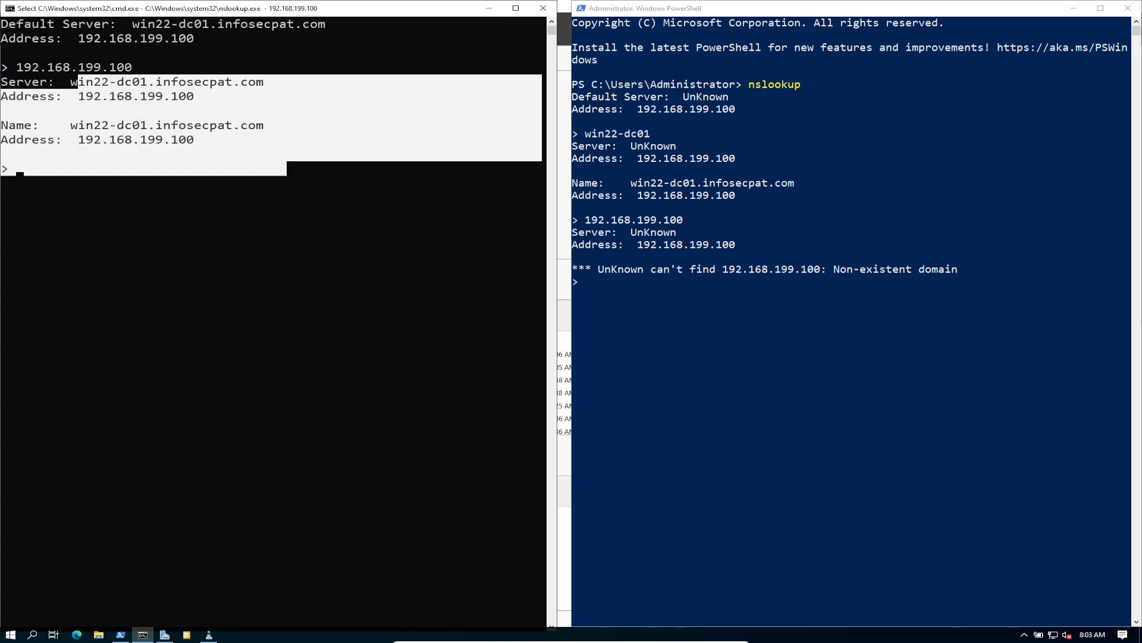
pyautogui.click(344, 212)
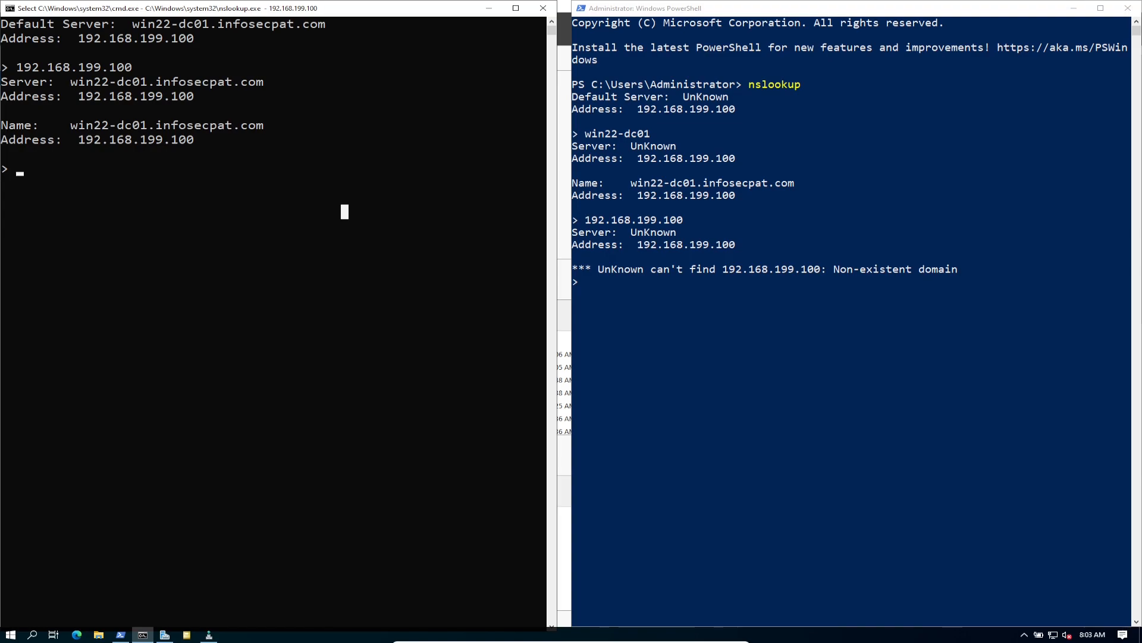
pyautogui.click(543, 8)
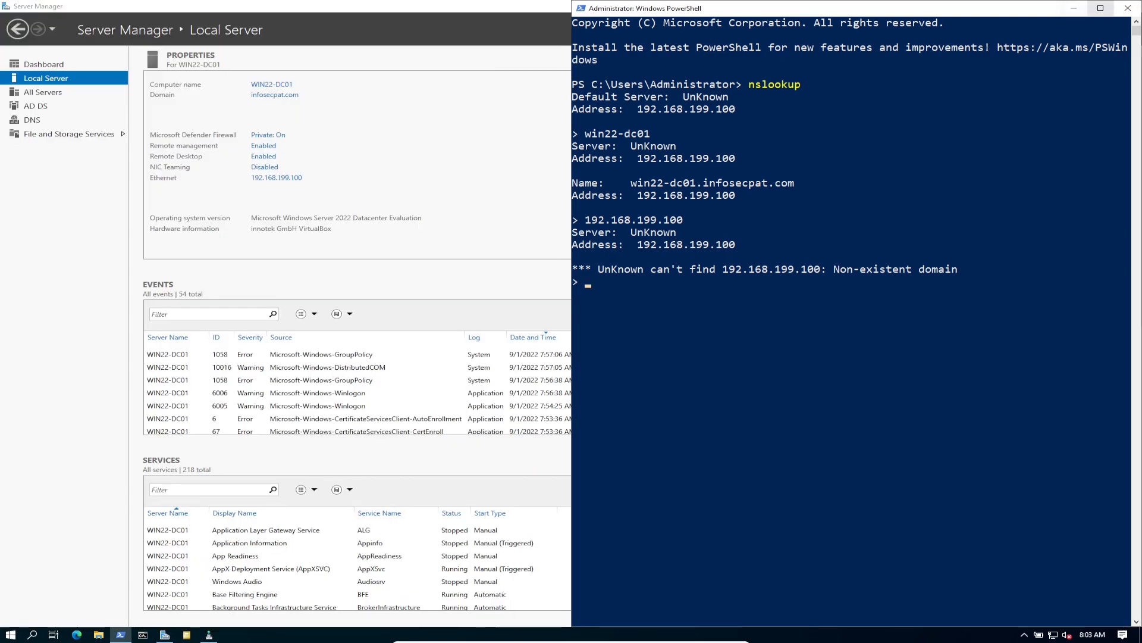
pyautogui.click(1127, 8)
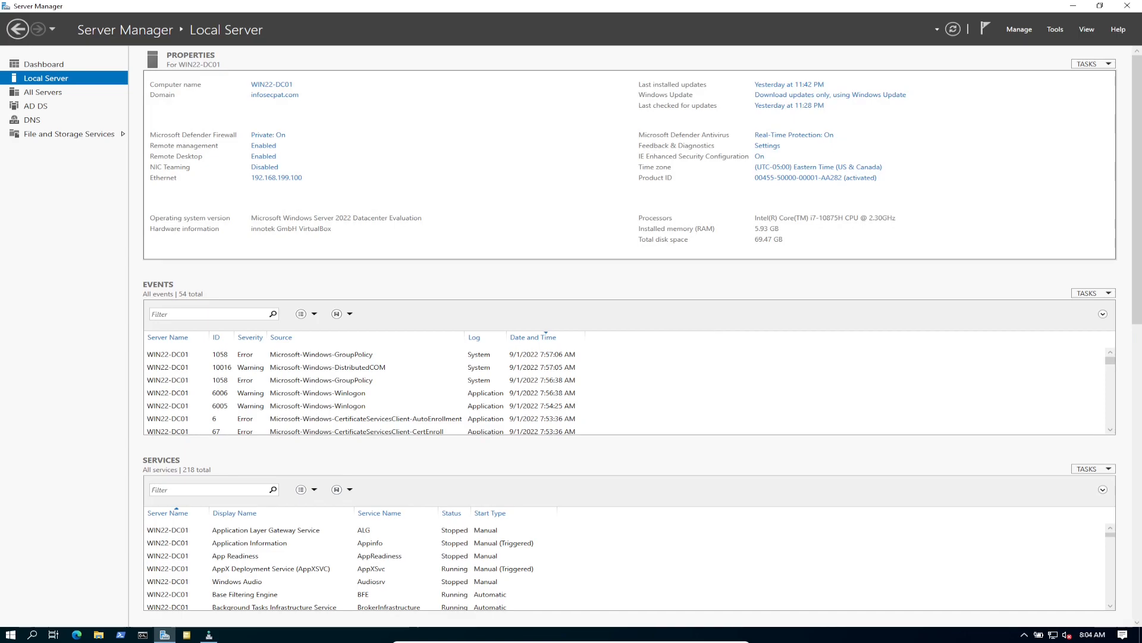